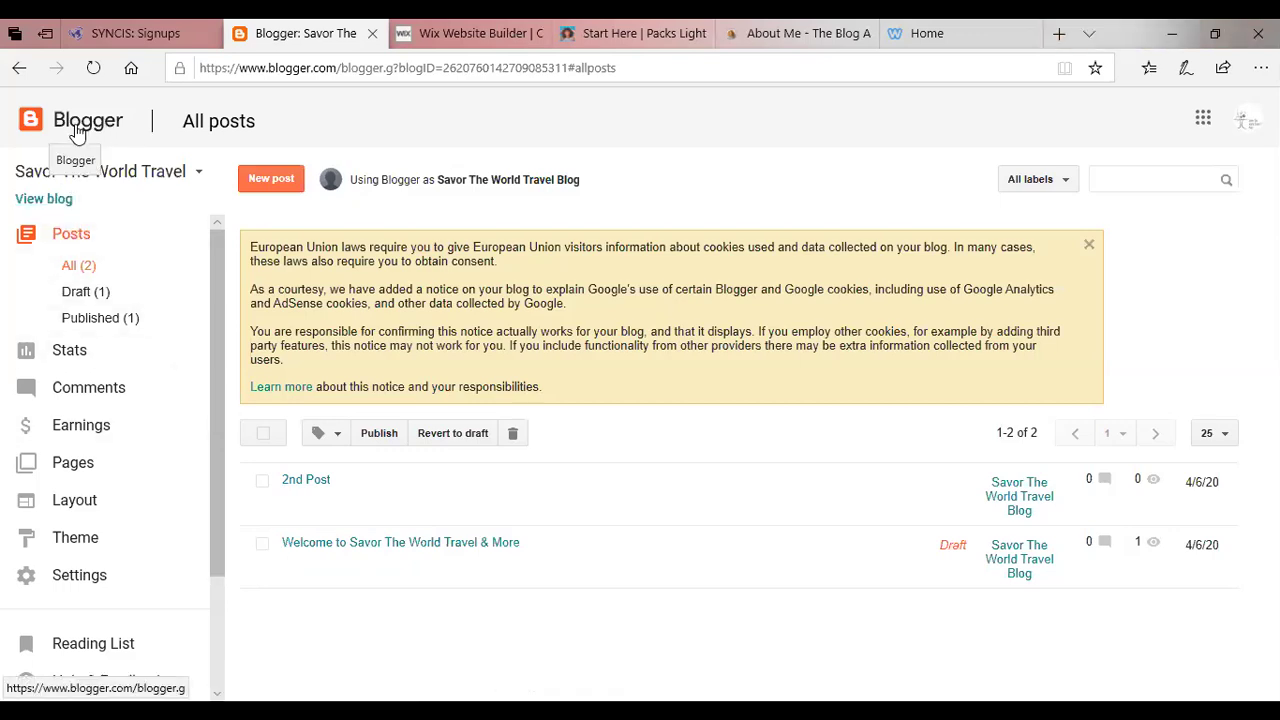
# - Refresh the All posts list for the Savor The World Travel blog
pyautogui.click(117, 234)
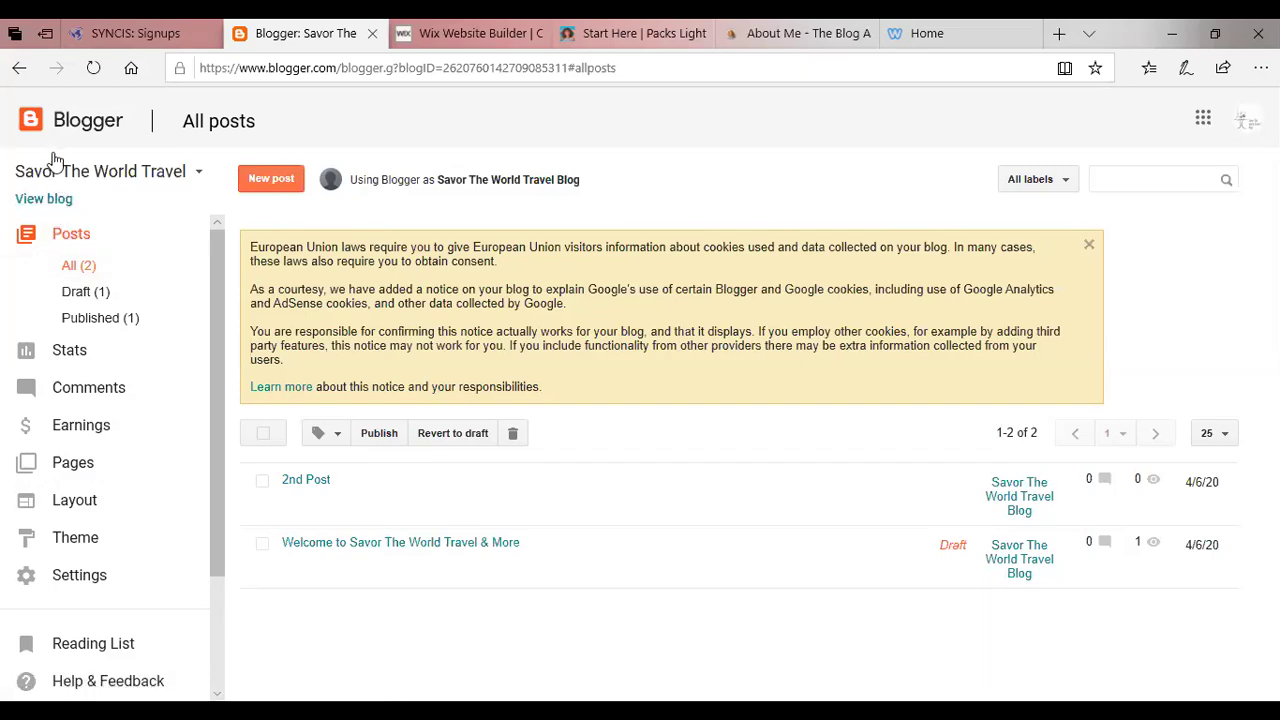
# - Start a new blog titled 'Savor The World Travel 2'
pyautogui.click(130, 180)
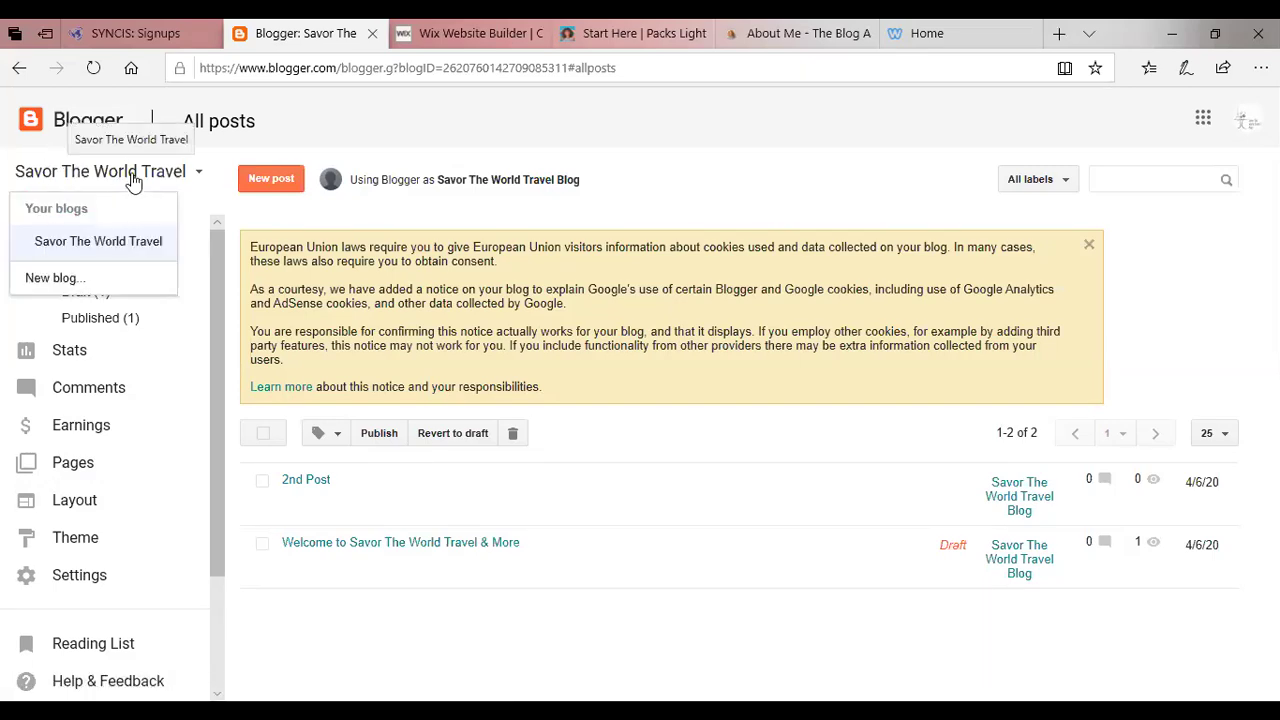
pyautogui.click(74, 285)
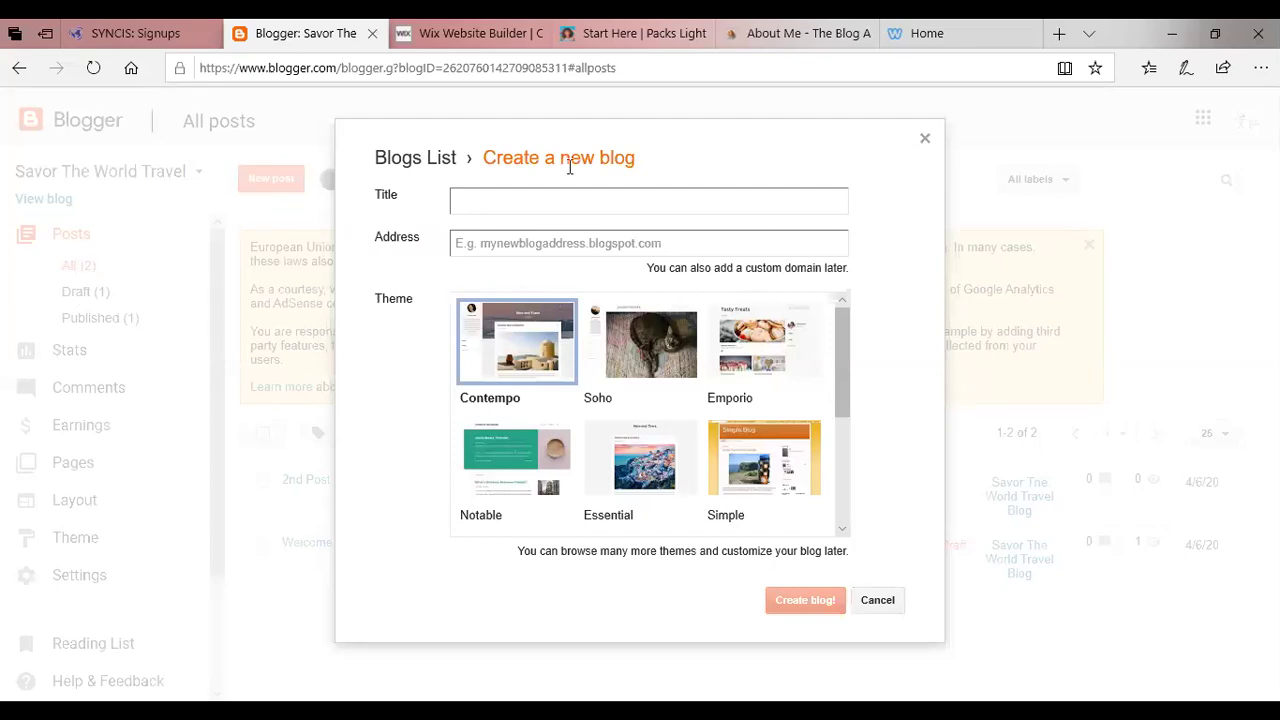
pyautogui.click(508, 200)
pyautogui.write('savor The')
pyautogui.press('BackSpace')
pyautogui.write('e Wolr')
pyautogui.press('BackSpace')
pyautogui.press('BackSpace')
pyautogui.press('BackSpace')
pyautogui.write('rld Travel ')
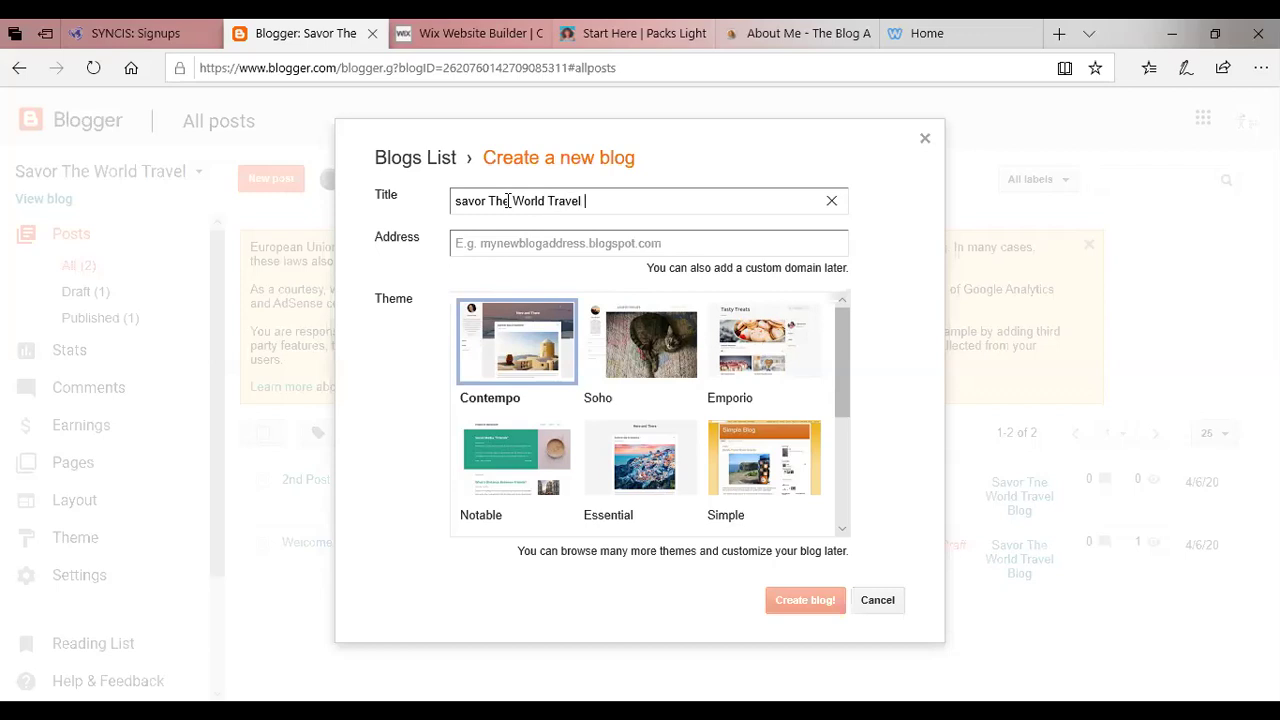
pyautogui.write('2')
pyautogui.click(518, 249)
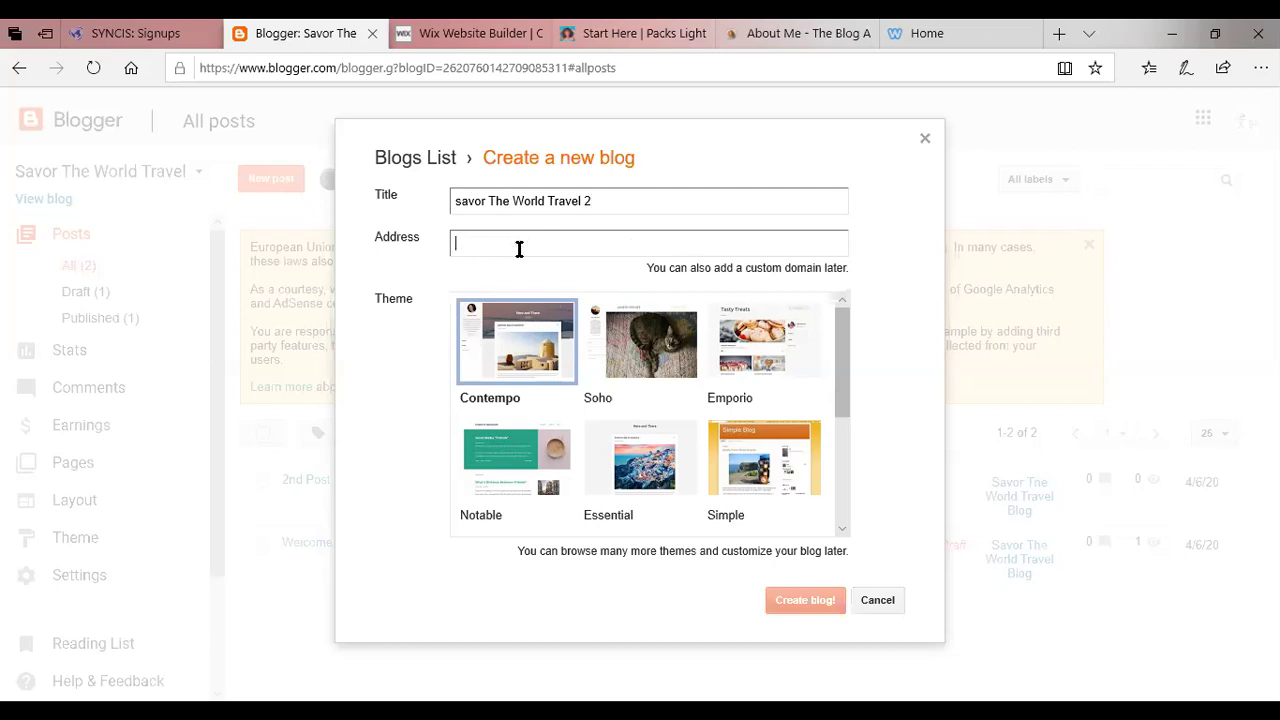
pyautogui.click(460, 204)
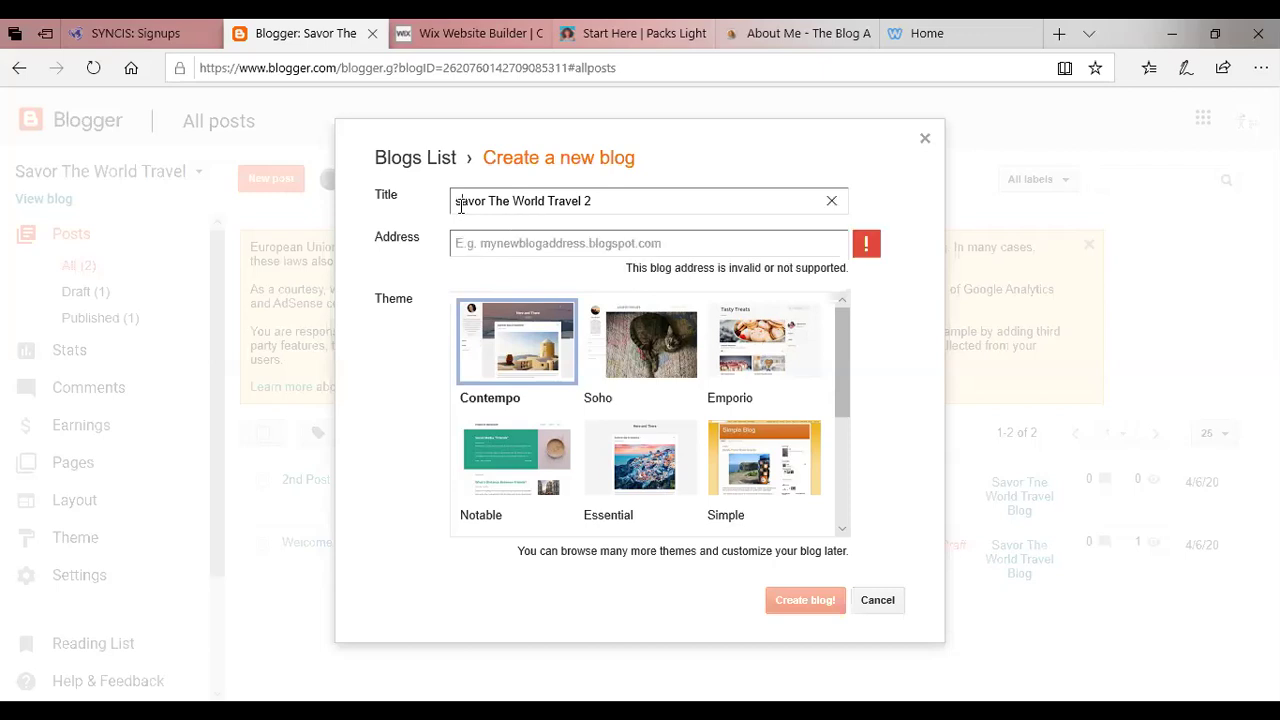
pyautogui.press('Delete')
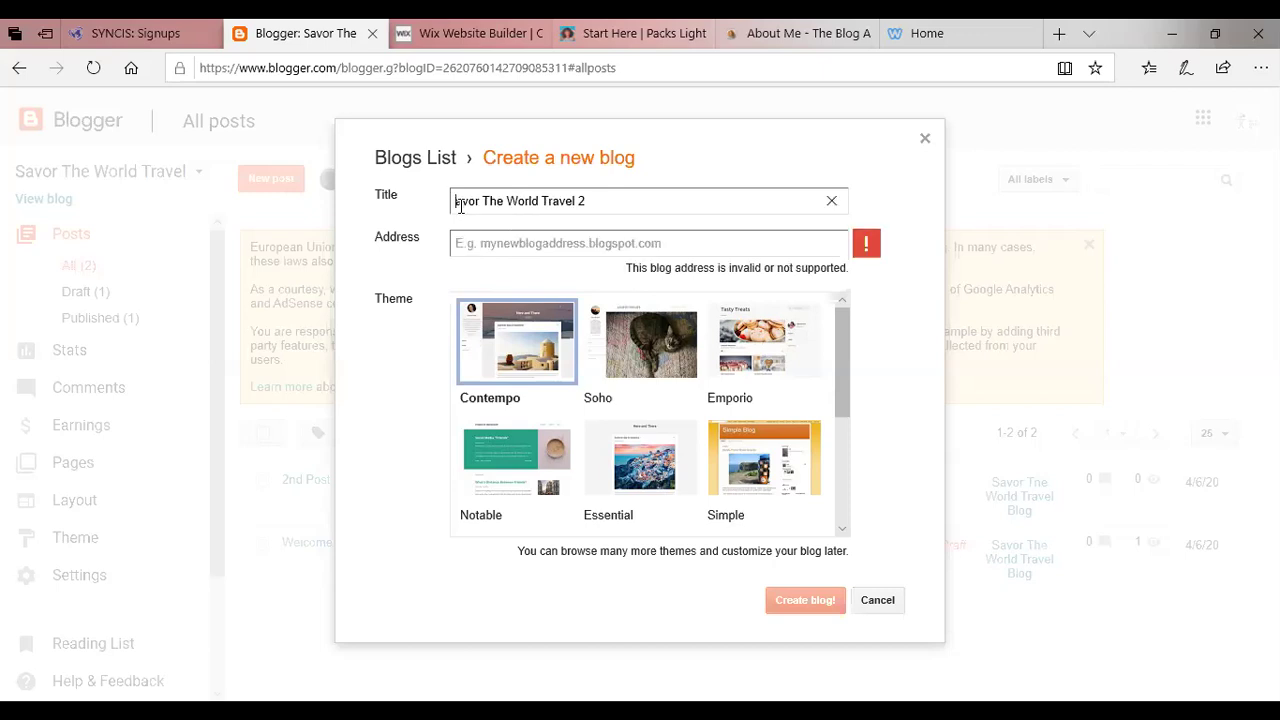
pyautogui.write('S')
# - Set the address to savortheworldtravel2.blogspot.com and keep the Contempo theme
pyautogui.click(462, 240)
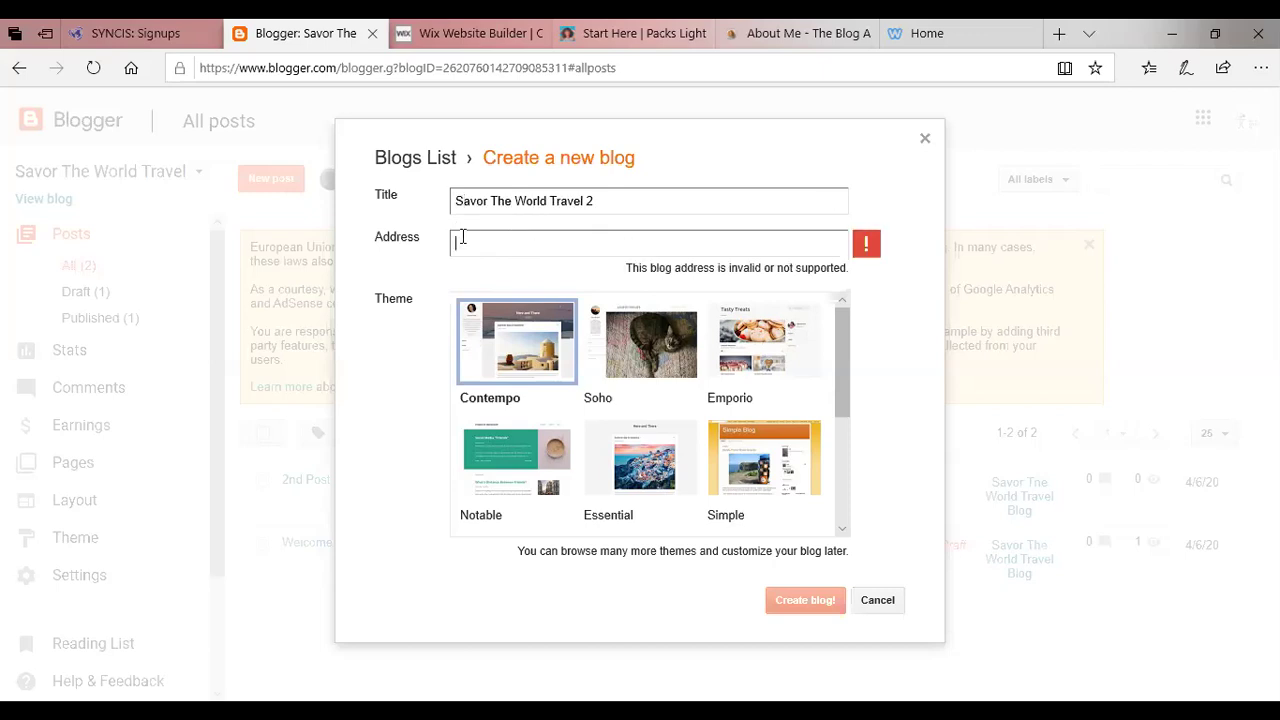
pyautogui.write('sa')
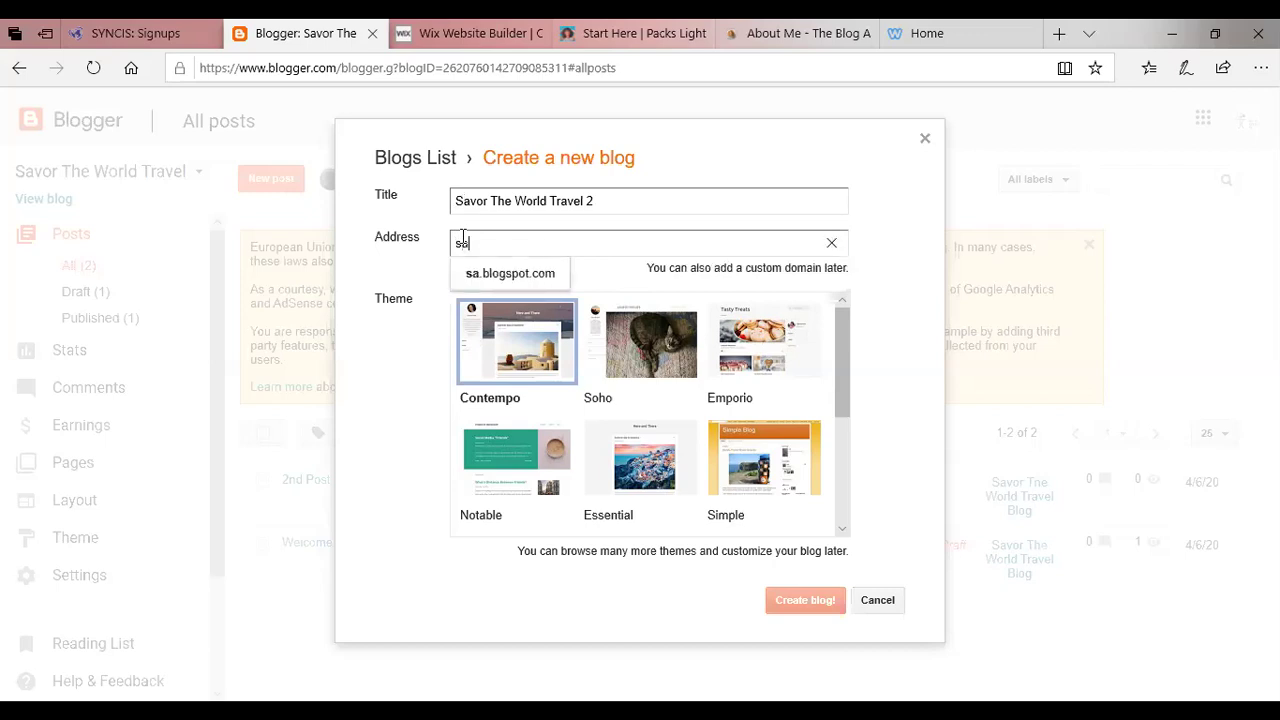
pyautogui.write('vort')
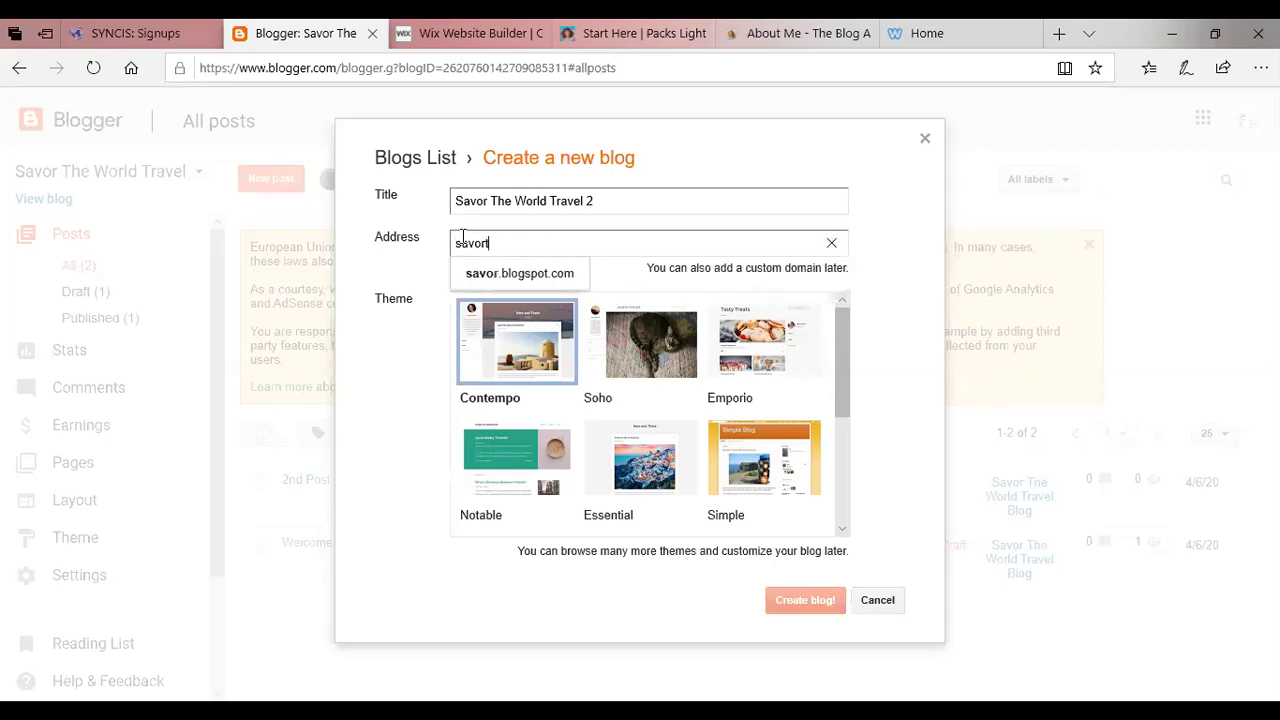
pyautogui.write('heworl')
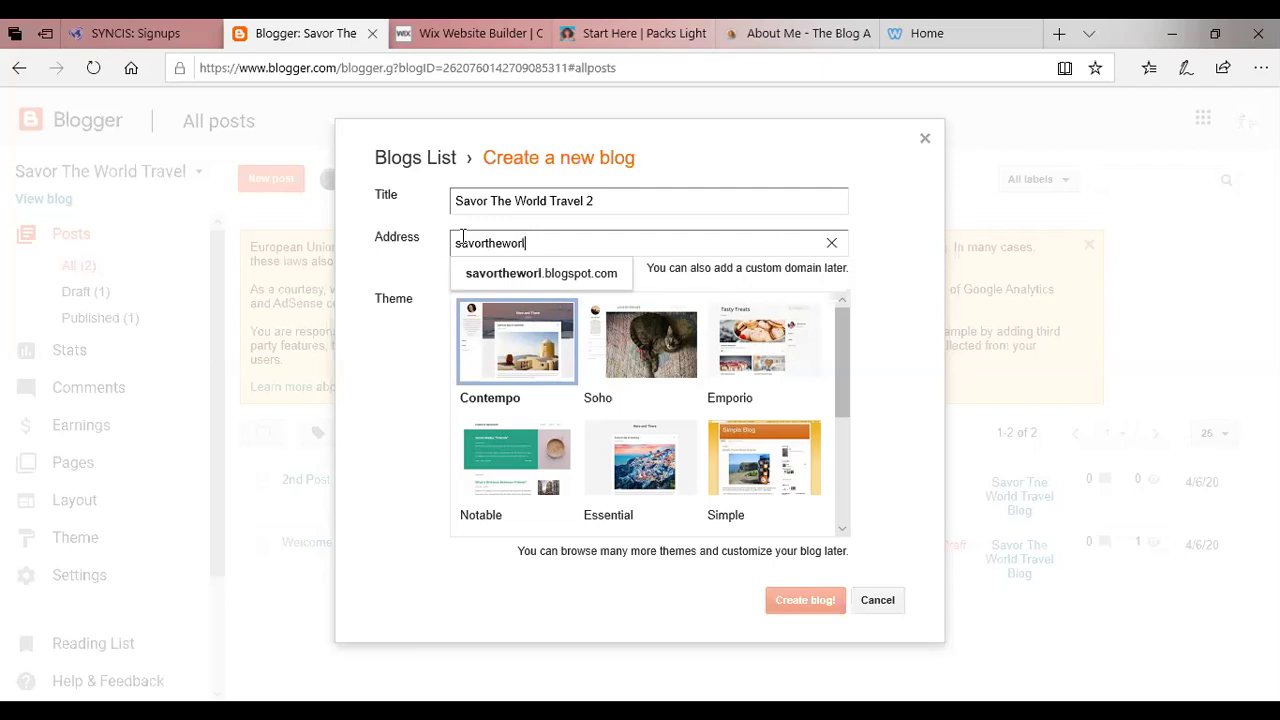
pyautogui.write('dtravel2')
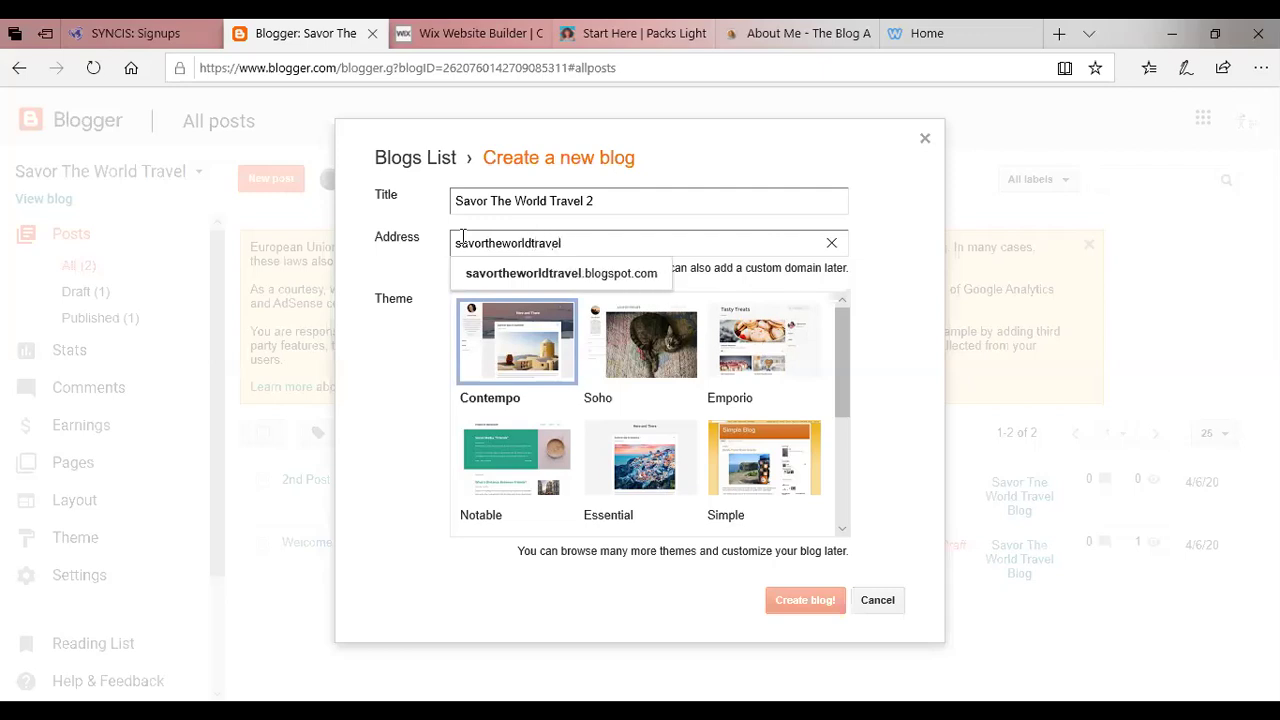
pyautogui.click(533, 275)
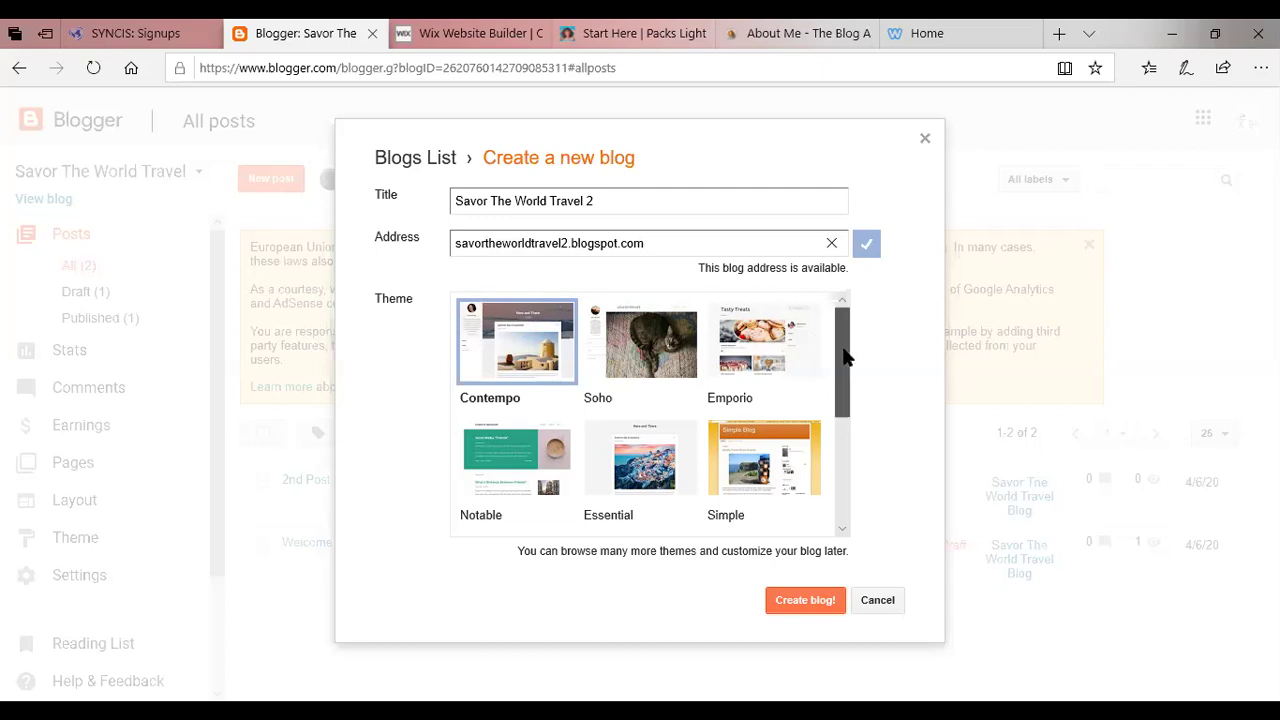
pyautogui.moveTo(843, 357)
pyautogui.mouseDown()
pyautogui.moveTo(862, 481)
pyautogui.moveTo(847, 345)
pyautogui.mouseUp()
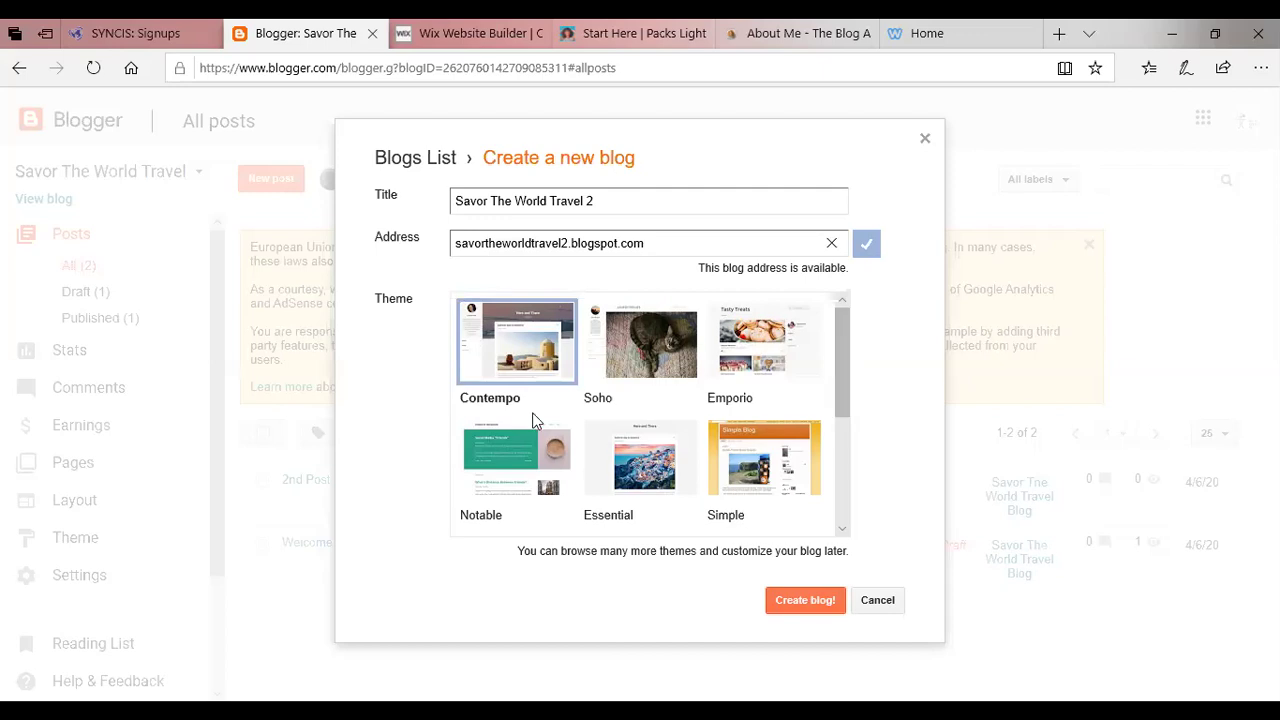
pyautogui.click(513, 360)
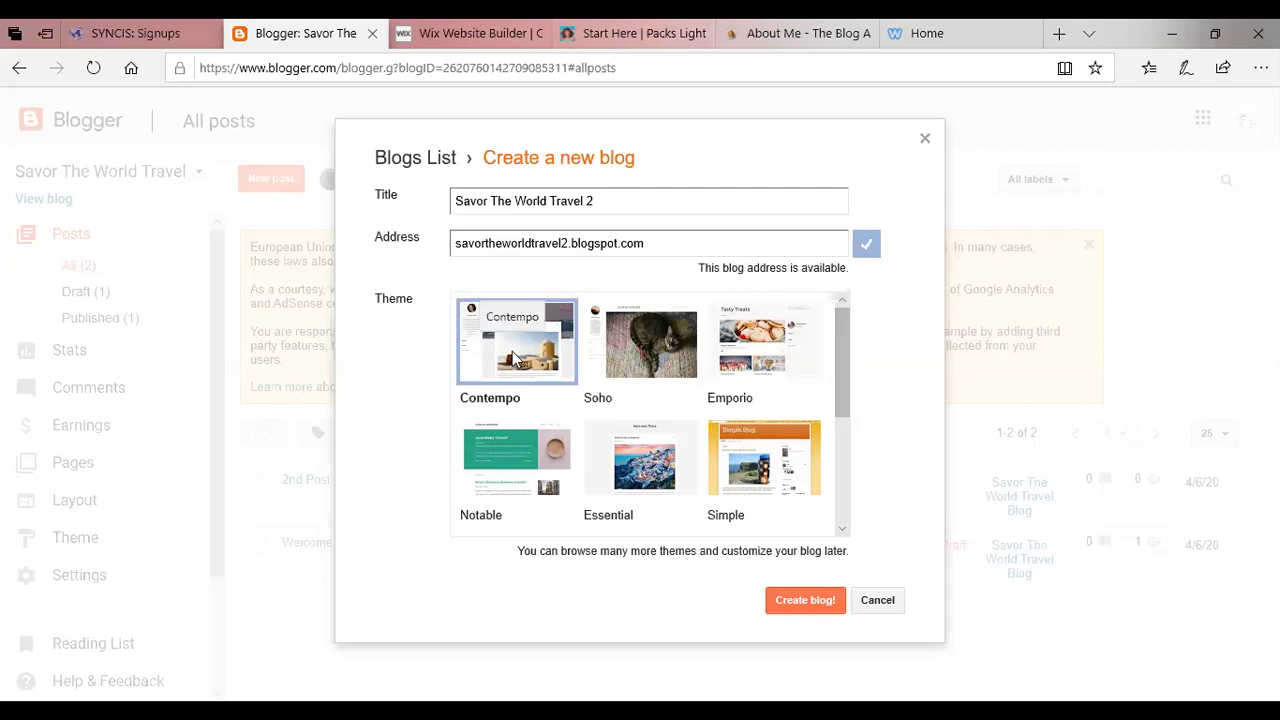
# - Create the blog, skip the custom domain offer, and scroll the Theme page to Contempo
pyautogui.click(791, 605)
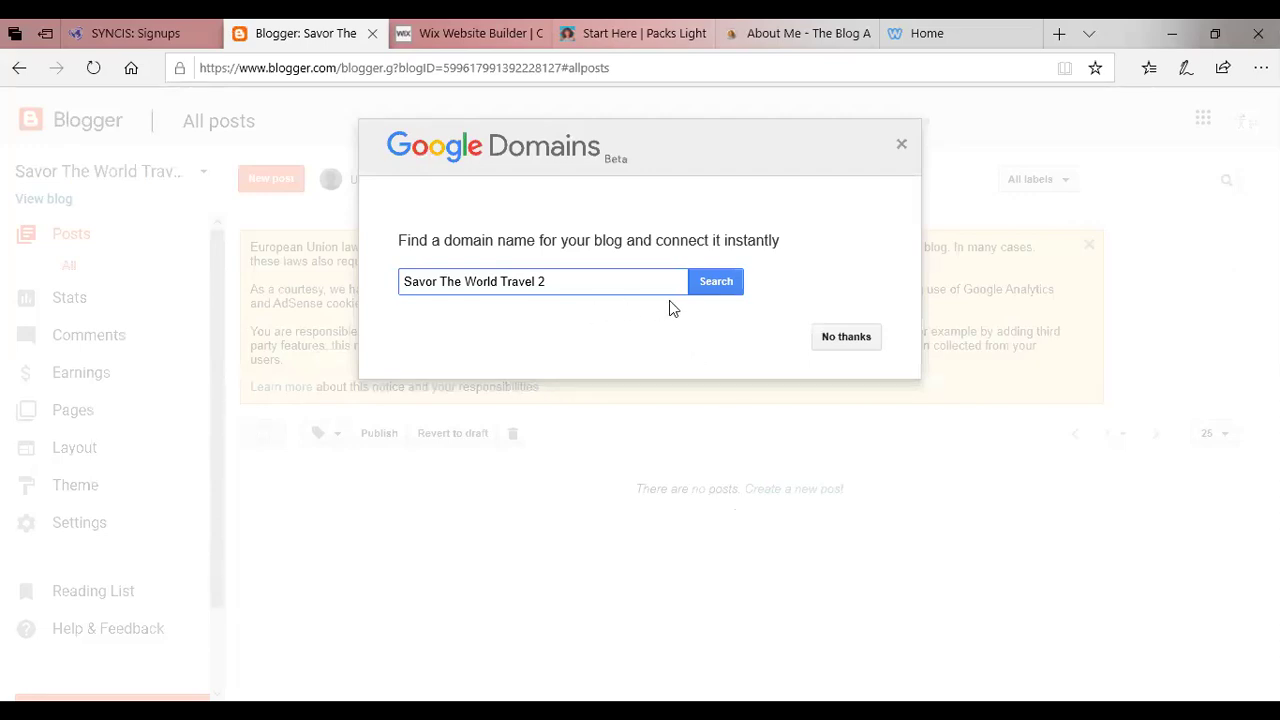
pyautogui.click(834, 336)
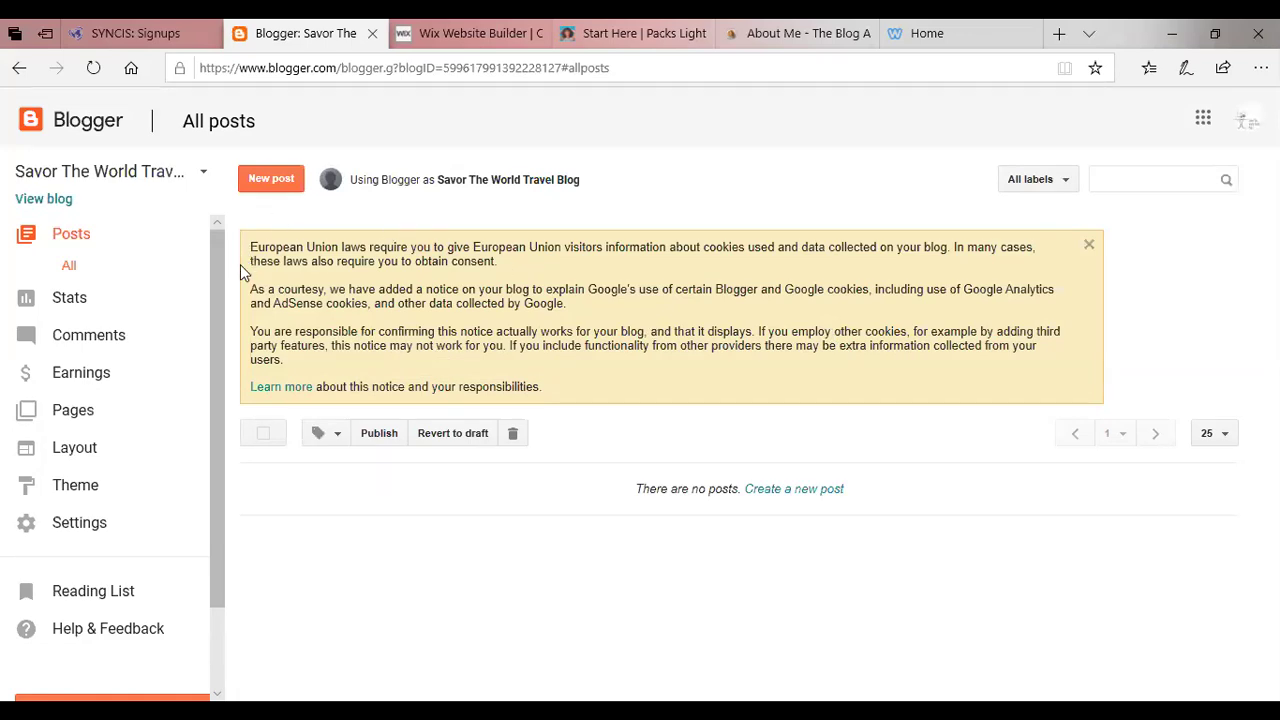
pyautogui.click(79, 500)
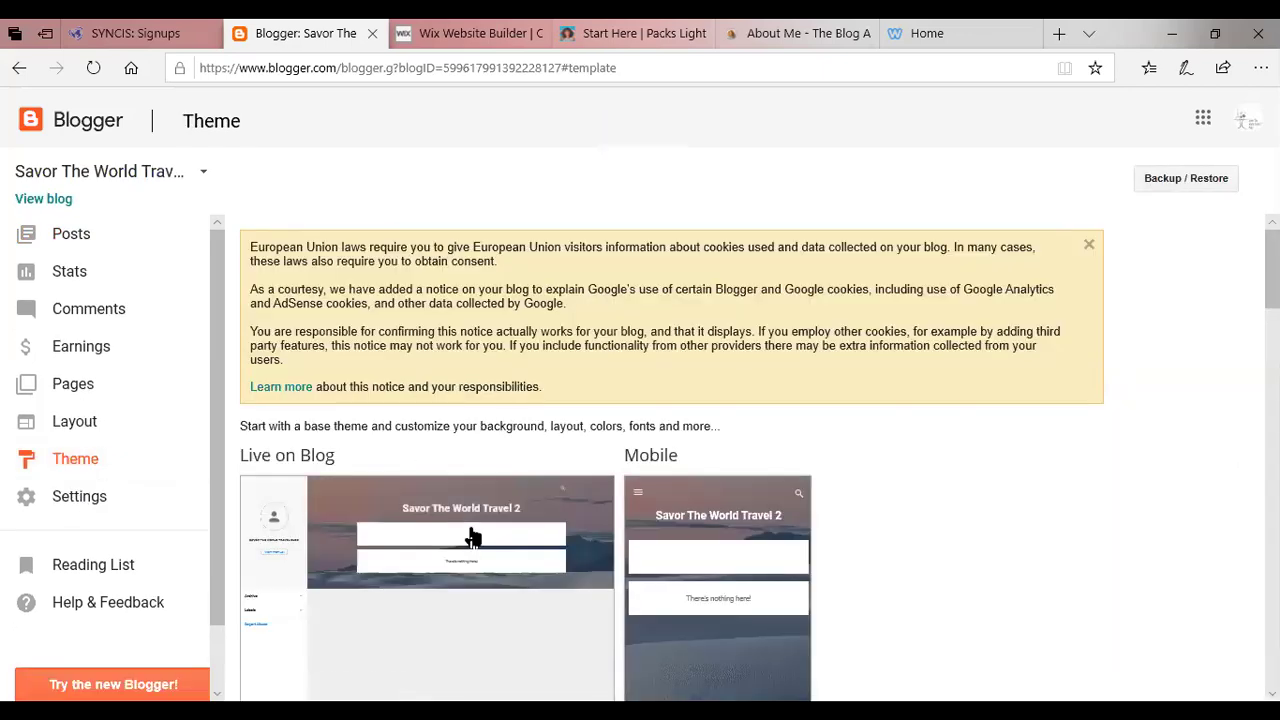
pyautogui.scroll(-3, 728, 384)
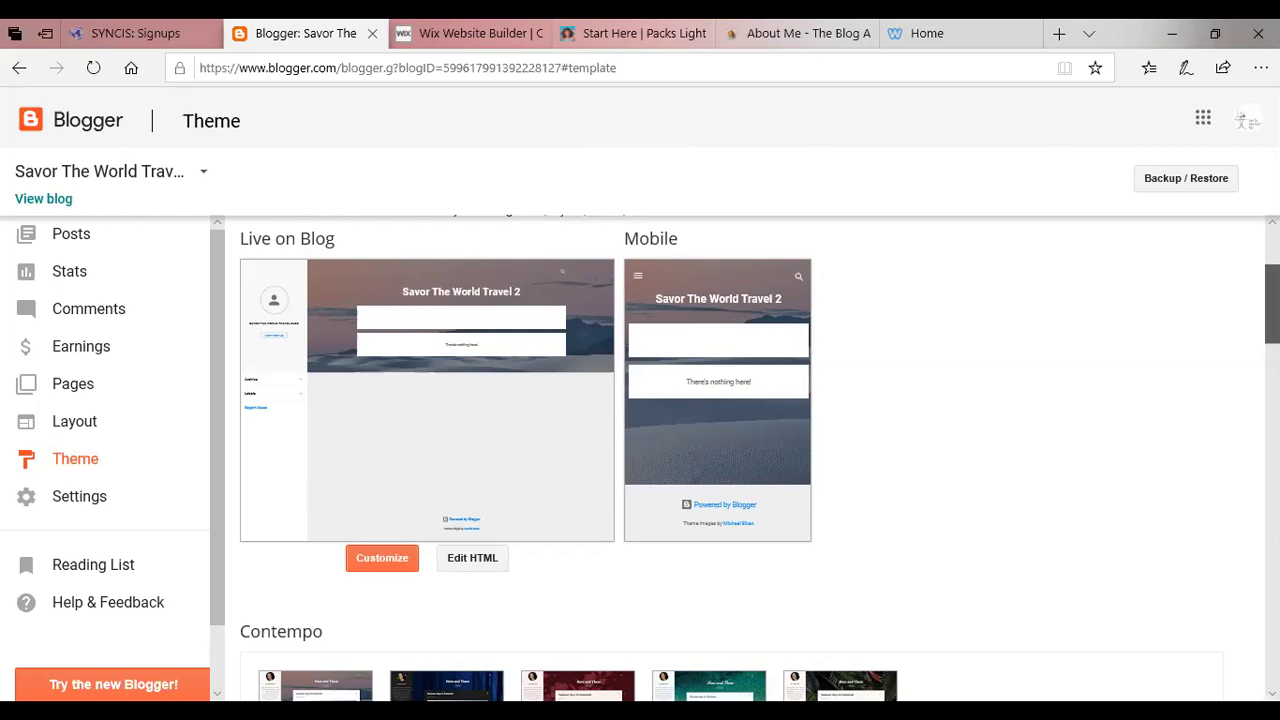
pyautogui.scroll(-1, 802, 408)
pyautogui.scroll(-3, 740, 458)
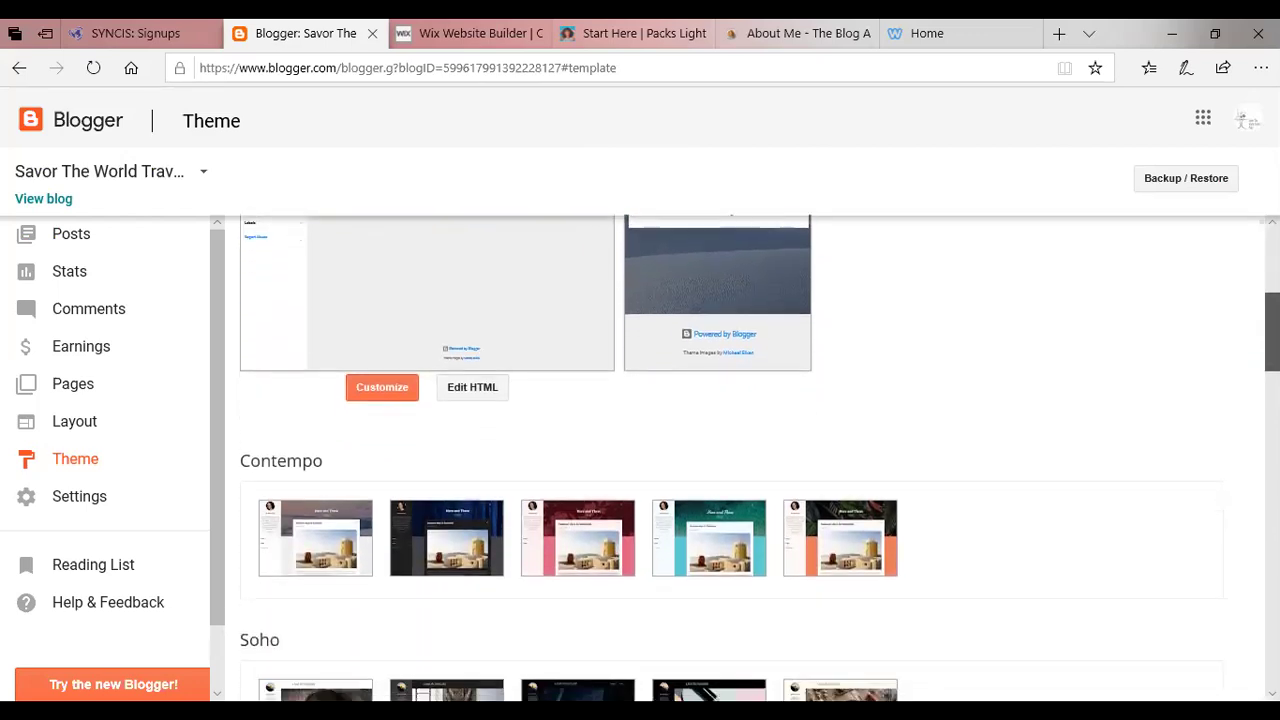
pyautogui.scroll(-1, 740, 458)
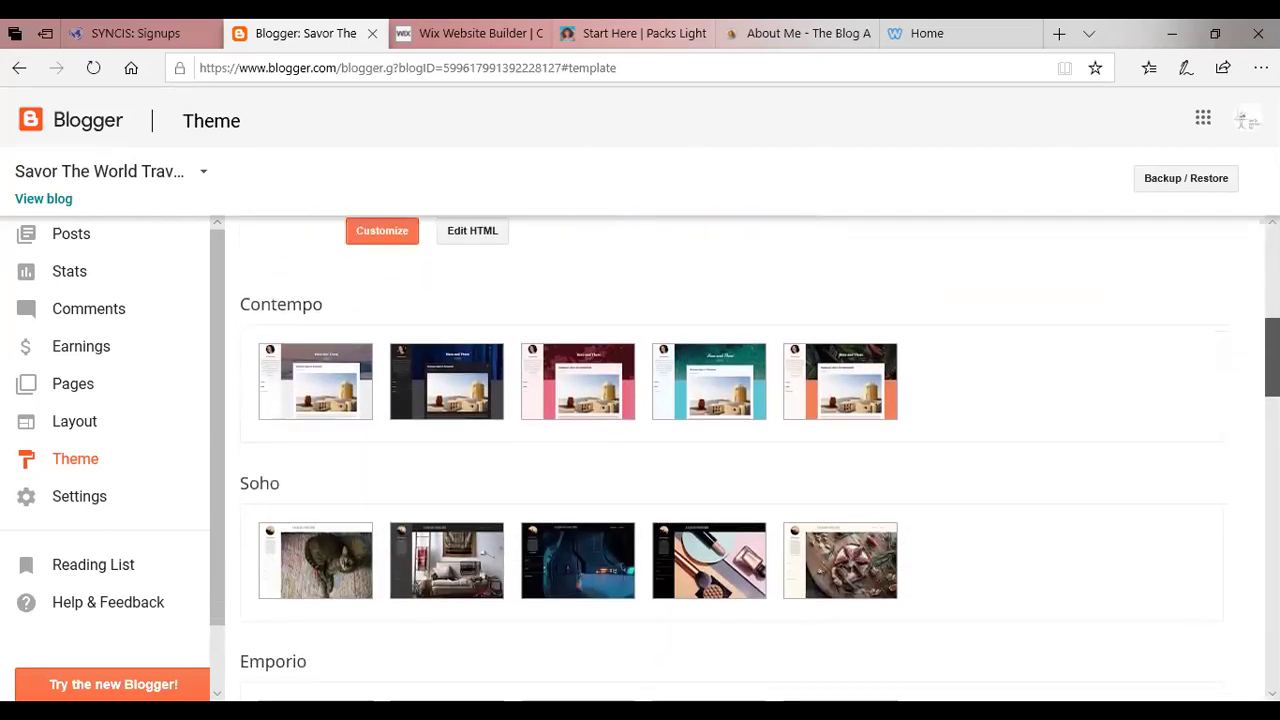
# - Open a full-size preview of the first Contempo theme variant
pyautogui.click(292, 408)
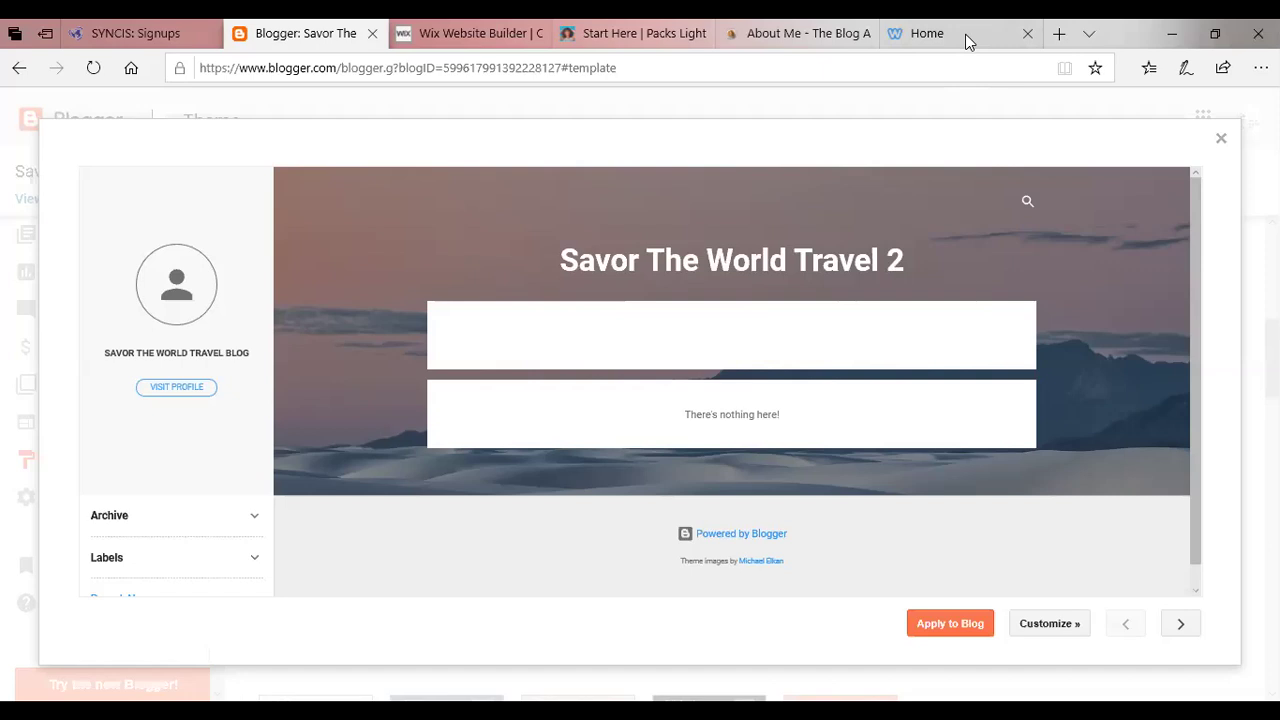
pyautogui.moveTo(967, 41)
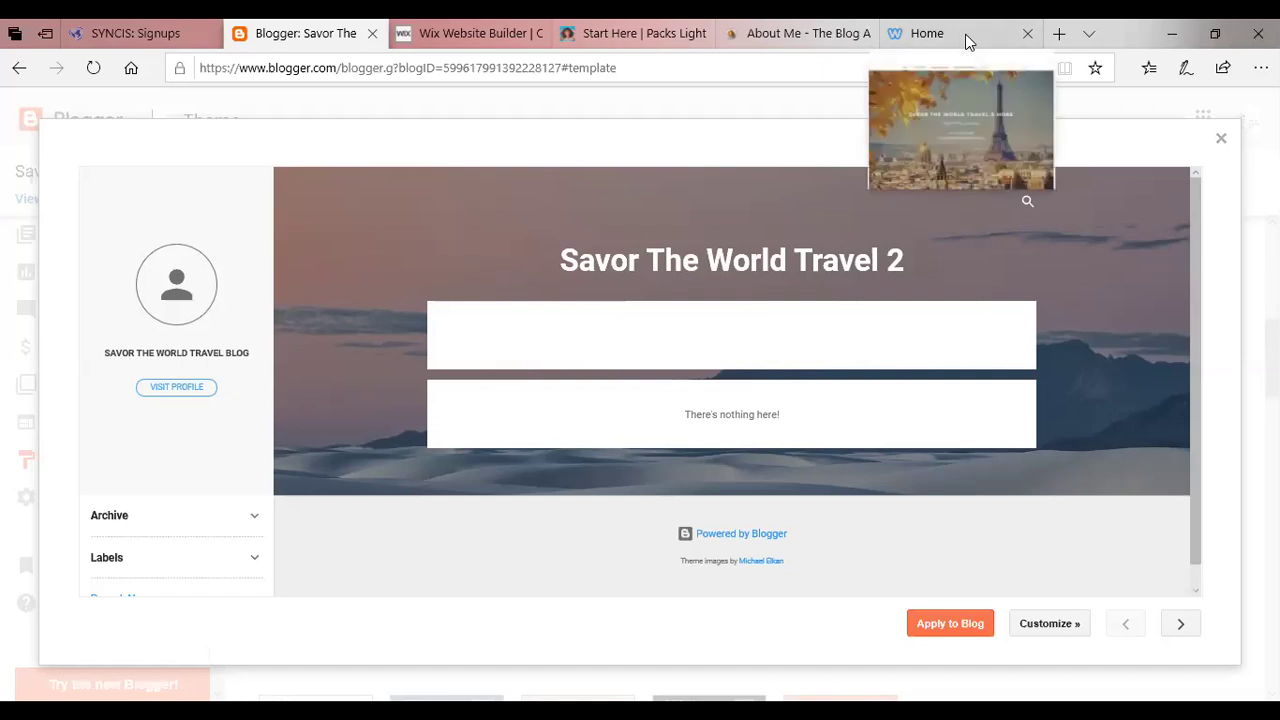
# - Switch to the Edge tab showing the live savortheworldtravel.com home page
pyautogui.click(958, 100)
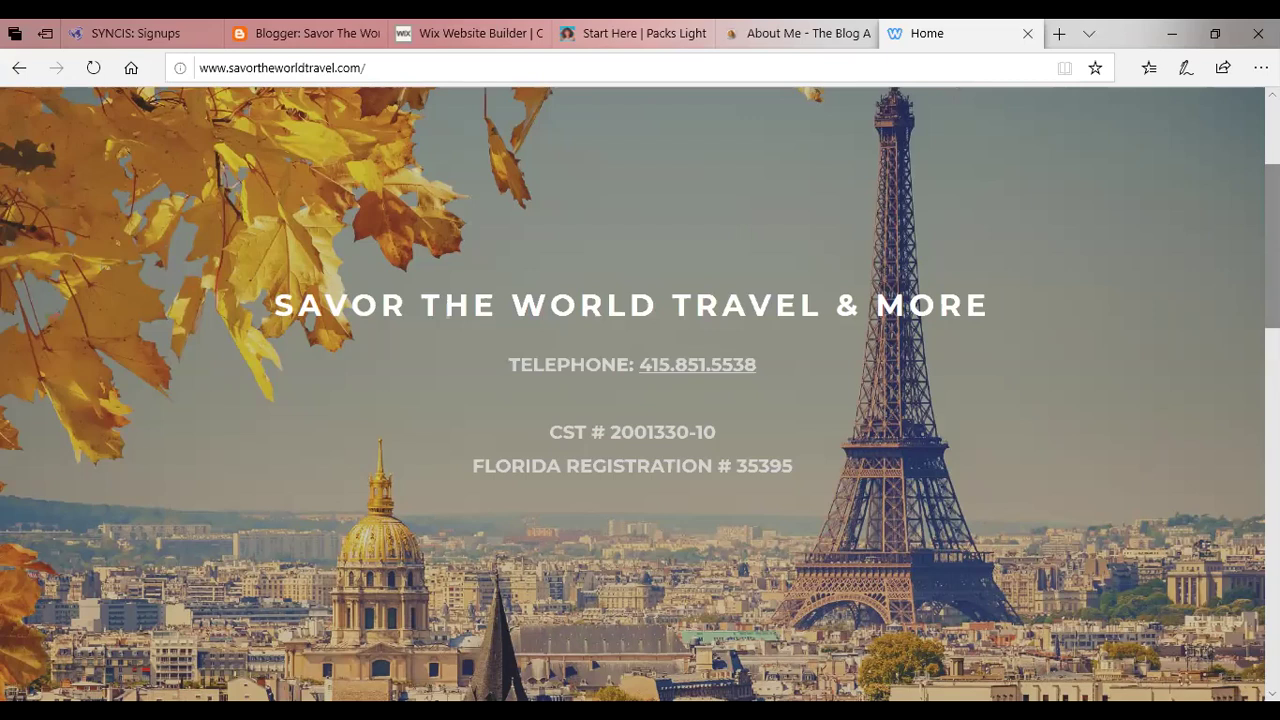
# - Return to Blogger, close the Contempo preview, and preview the first Soho theme
pyautogui.click(295, 30)
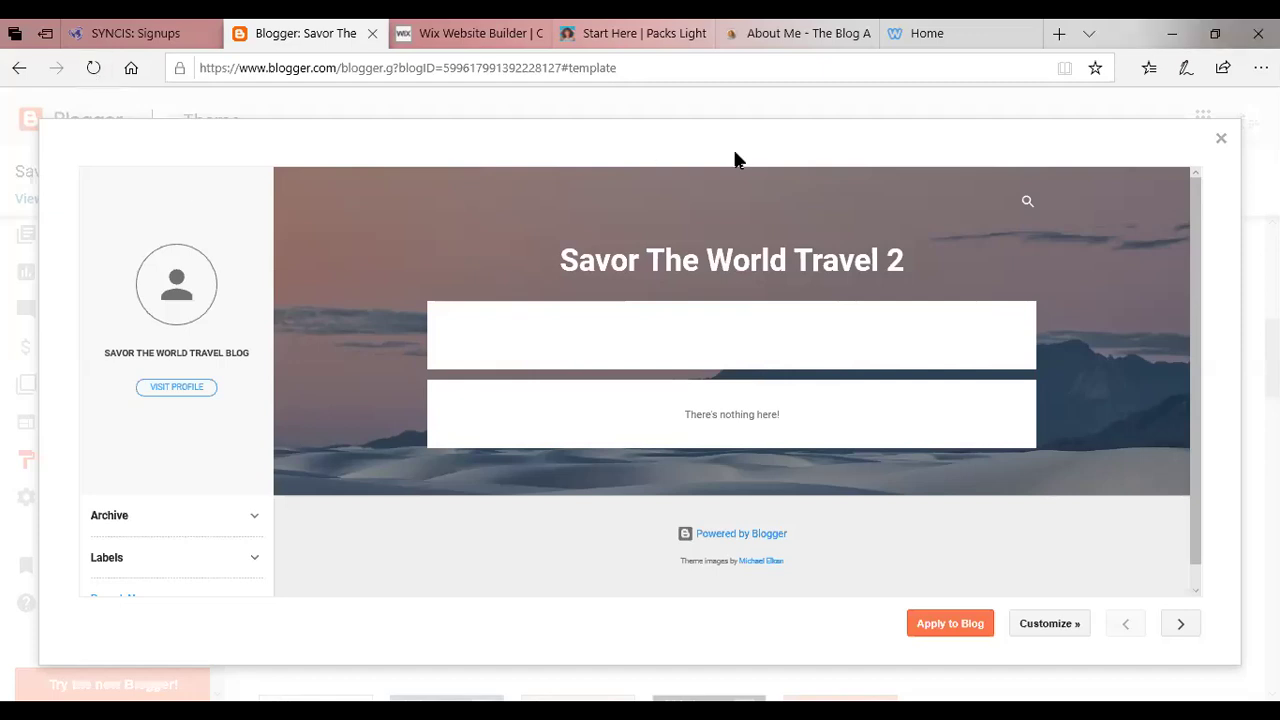
pyautogui.click(1222, 138)
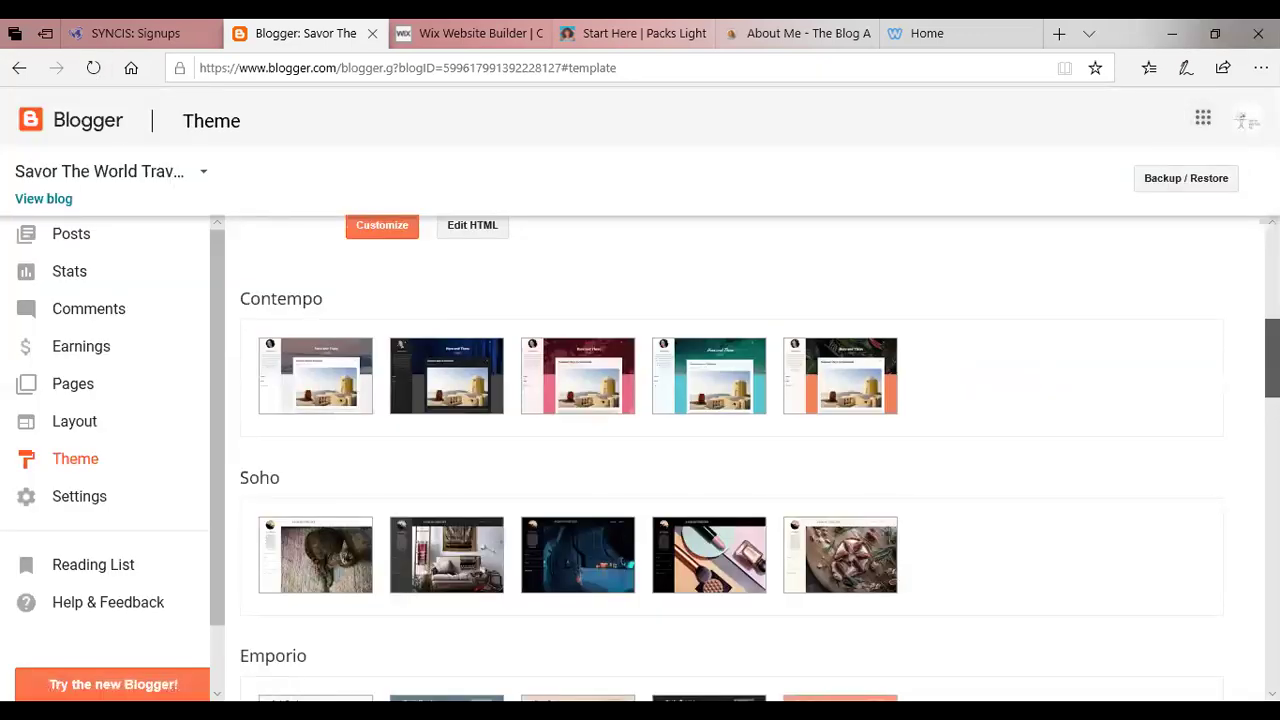
pyautogui.scroll(-3, 730, 460)
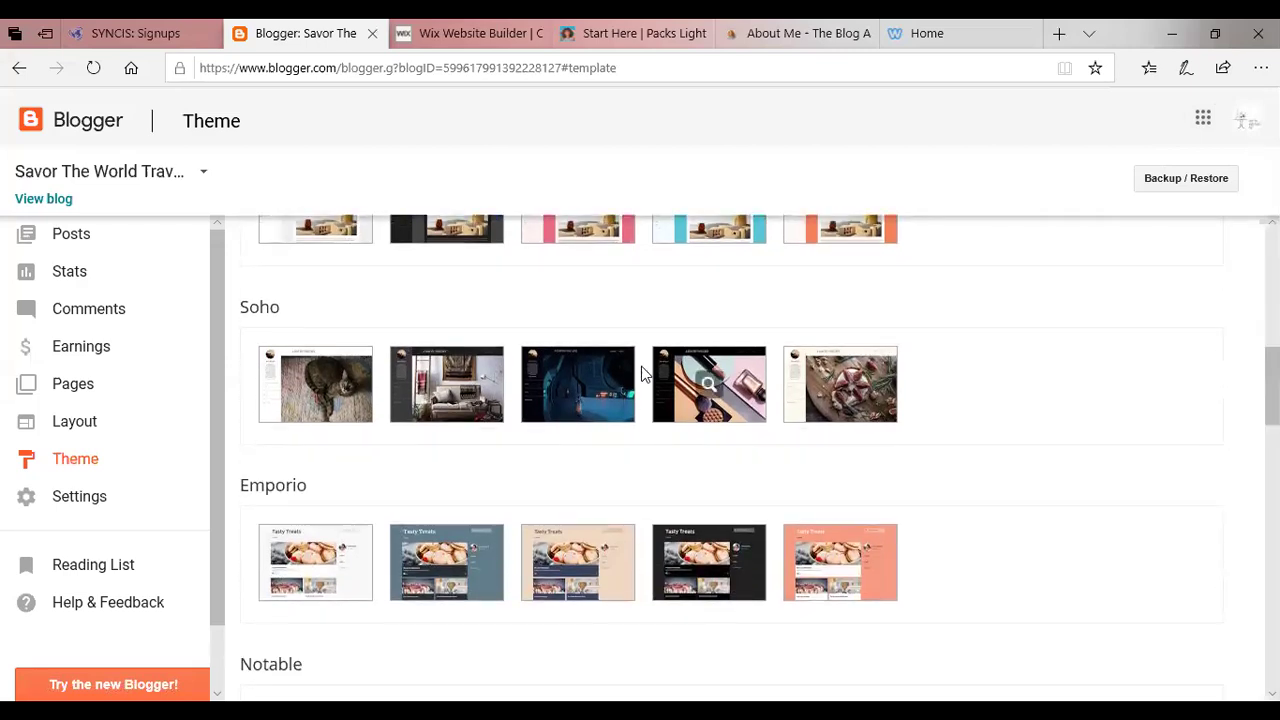
pyautogui.click(302, 390)
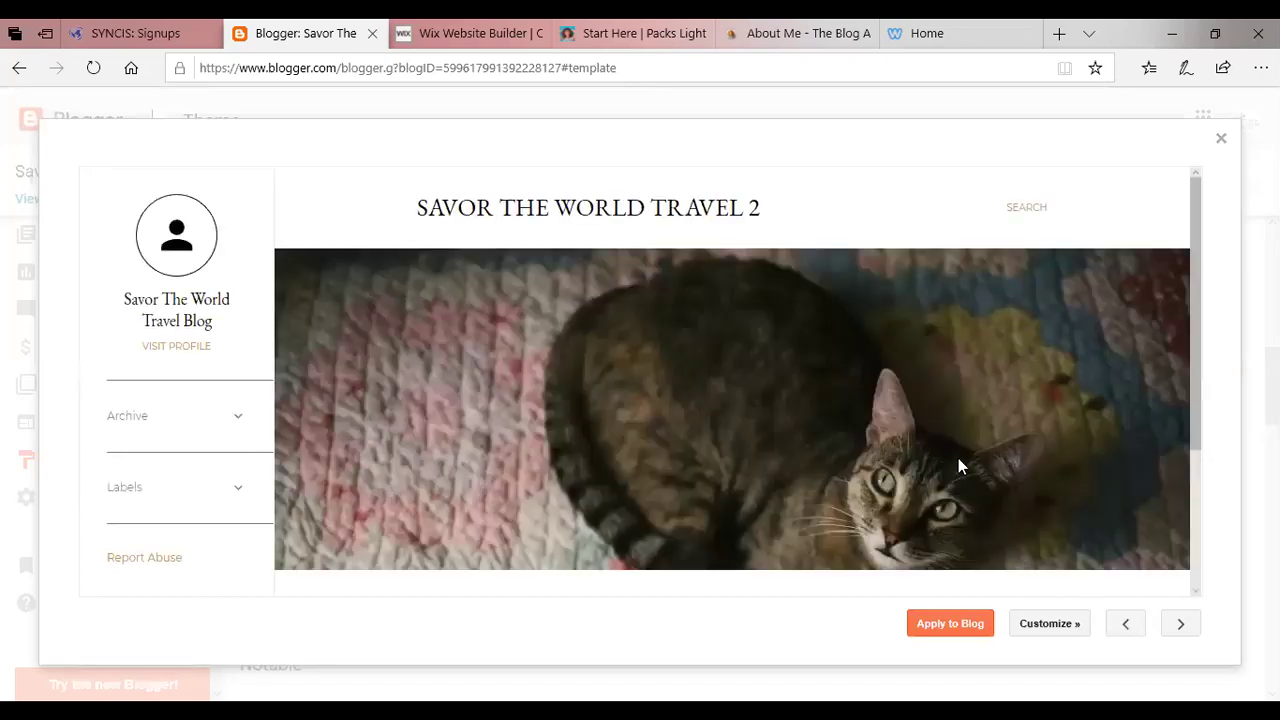
pyautogui.moveTo(1190, 362); pyautogui.dragTo(1184, 397)
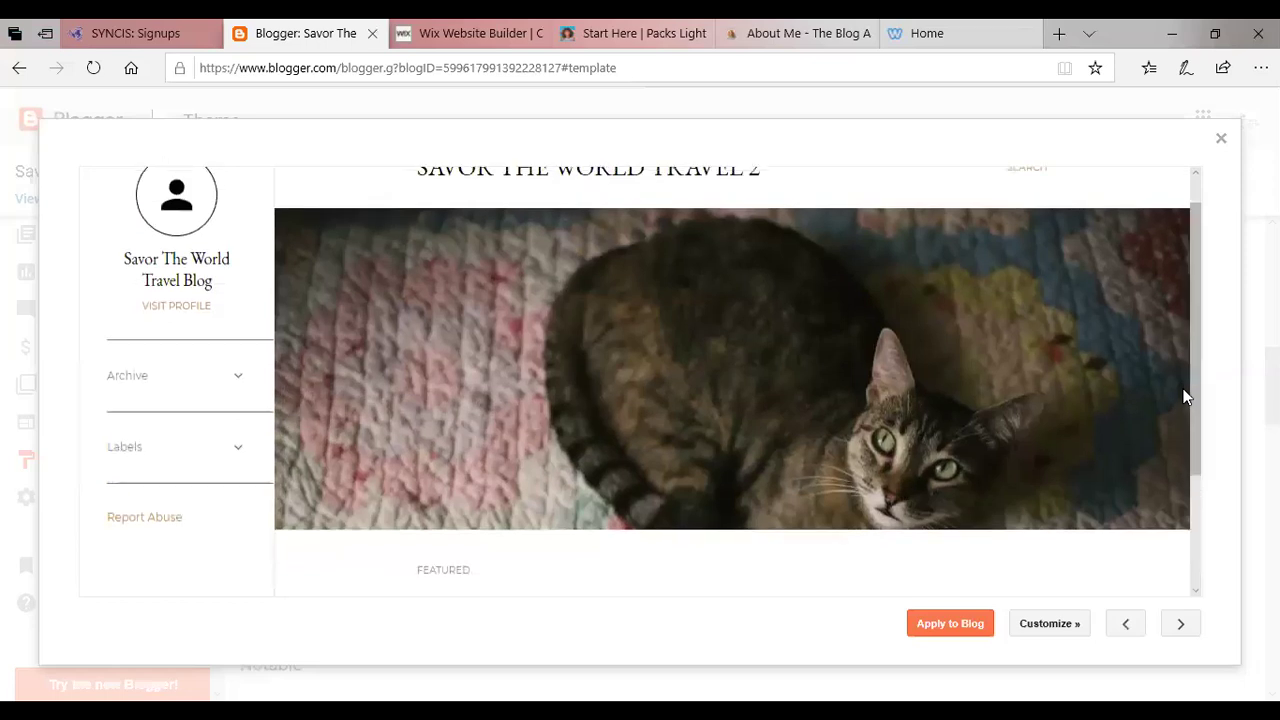
# - Step through eight more theme previews, then go back one to the peach theme
pyautogui.click(1180, 625)
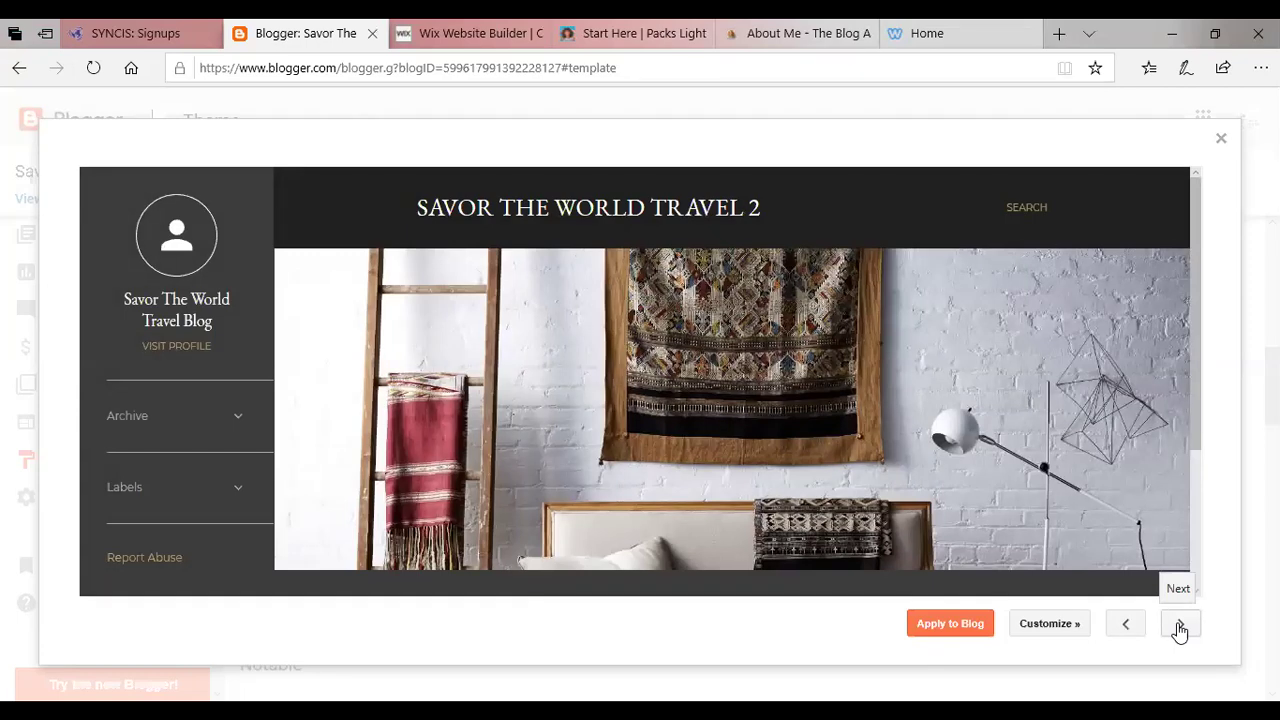
pyautogui.click(1180, 625)
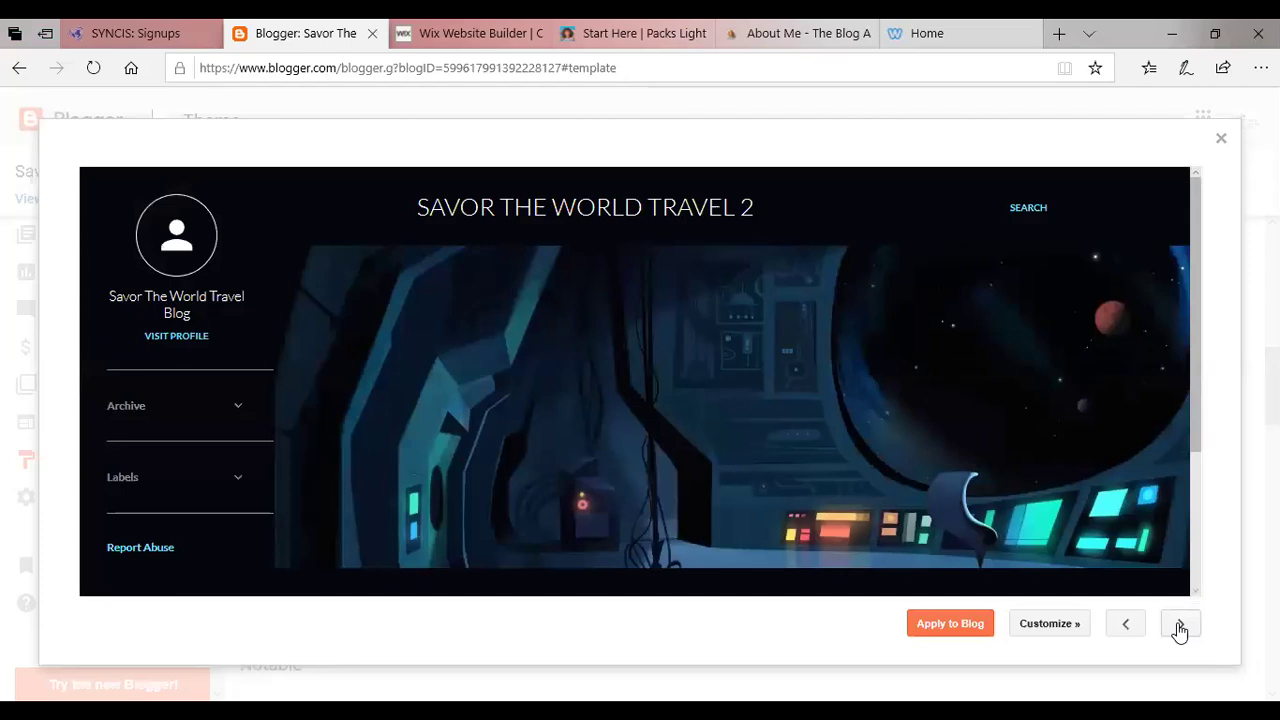
pyautogui.click(1180, 625)
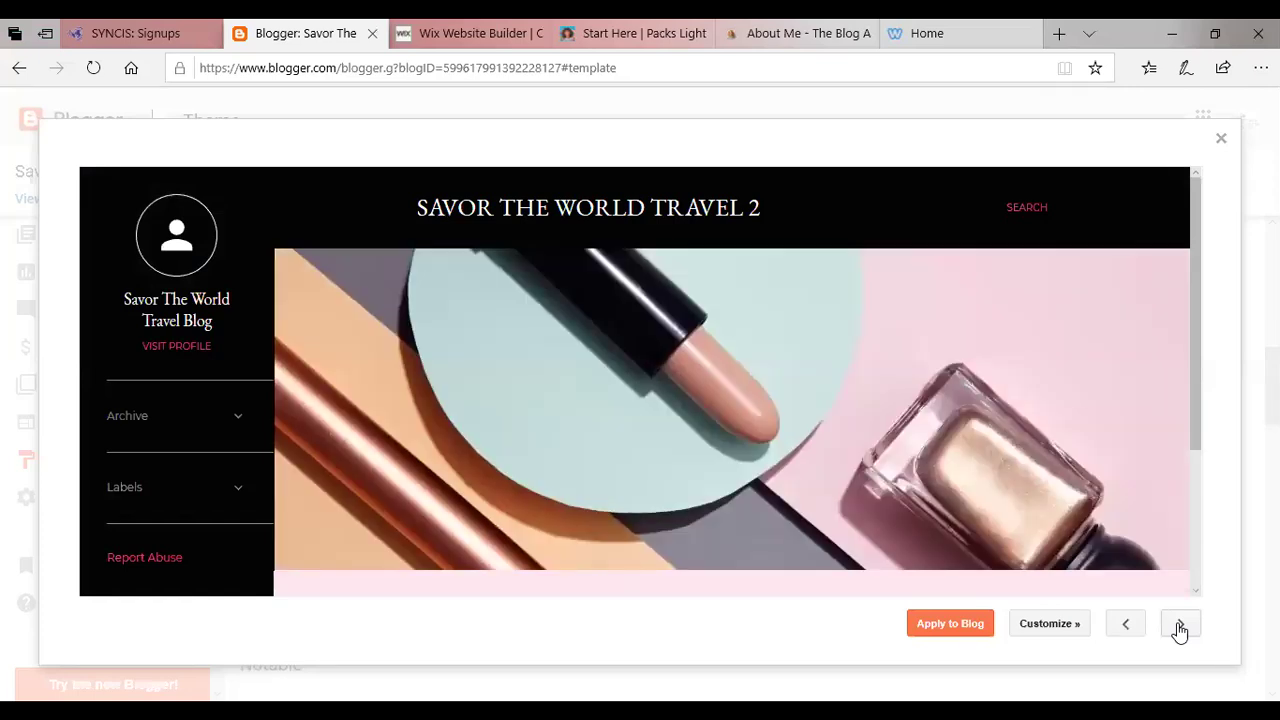
pyautogui.click(1180, 625)
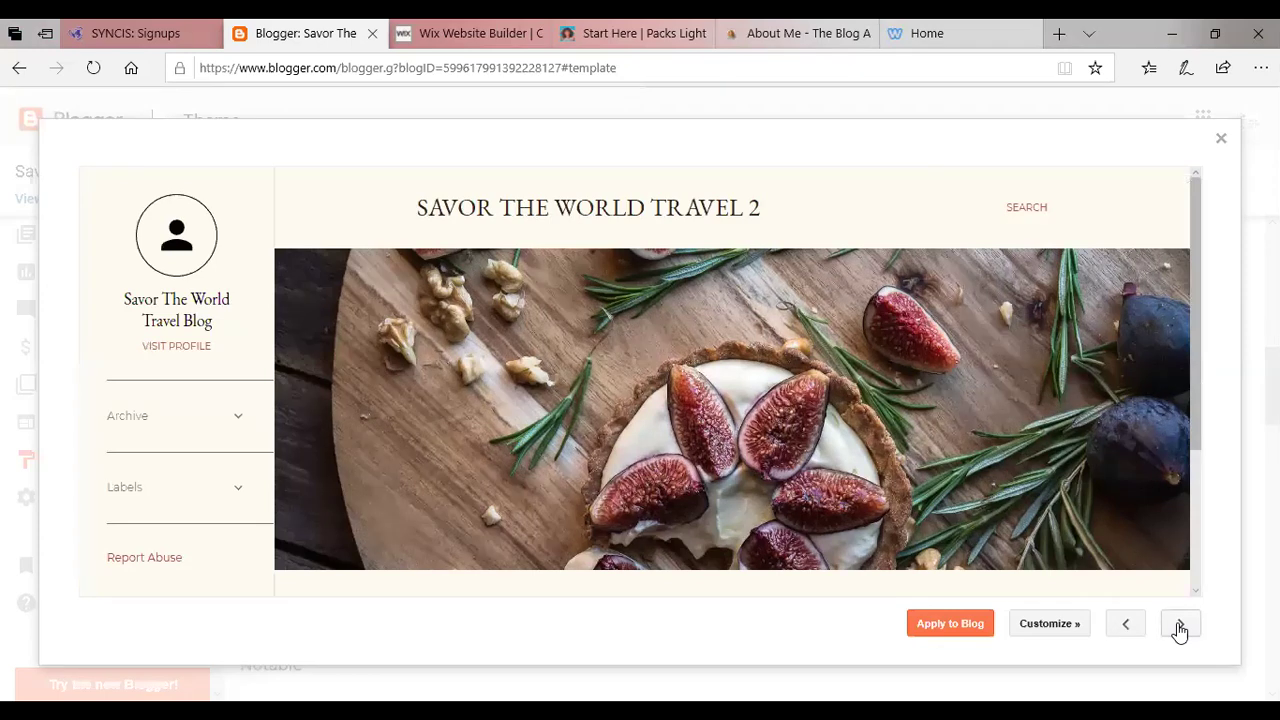
pyautogui.click(1180, 625)
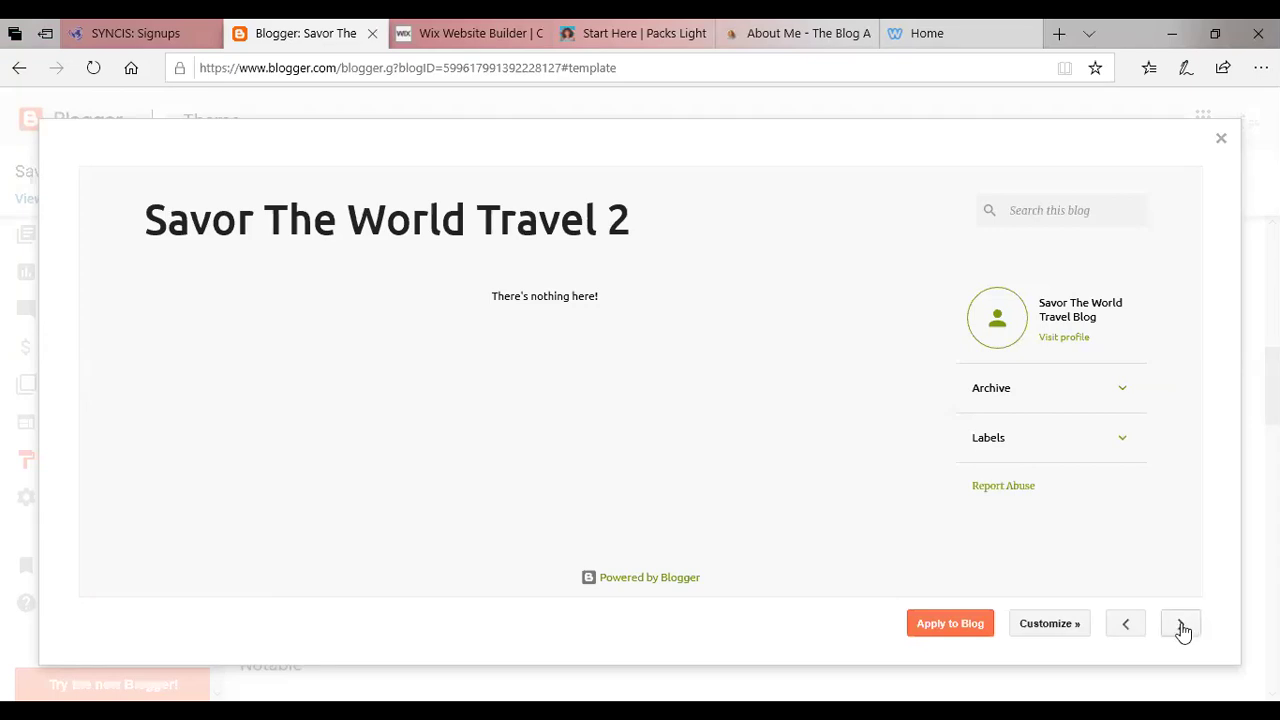
pyautogui.click(1181, 625)
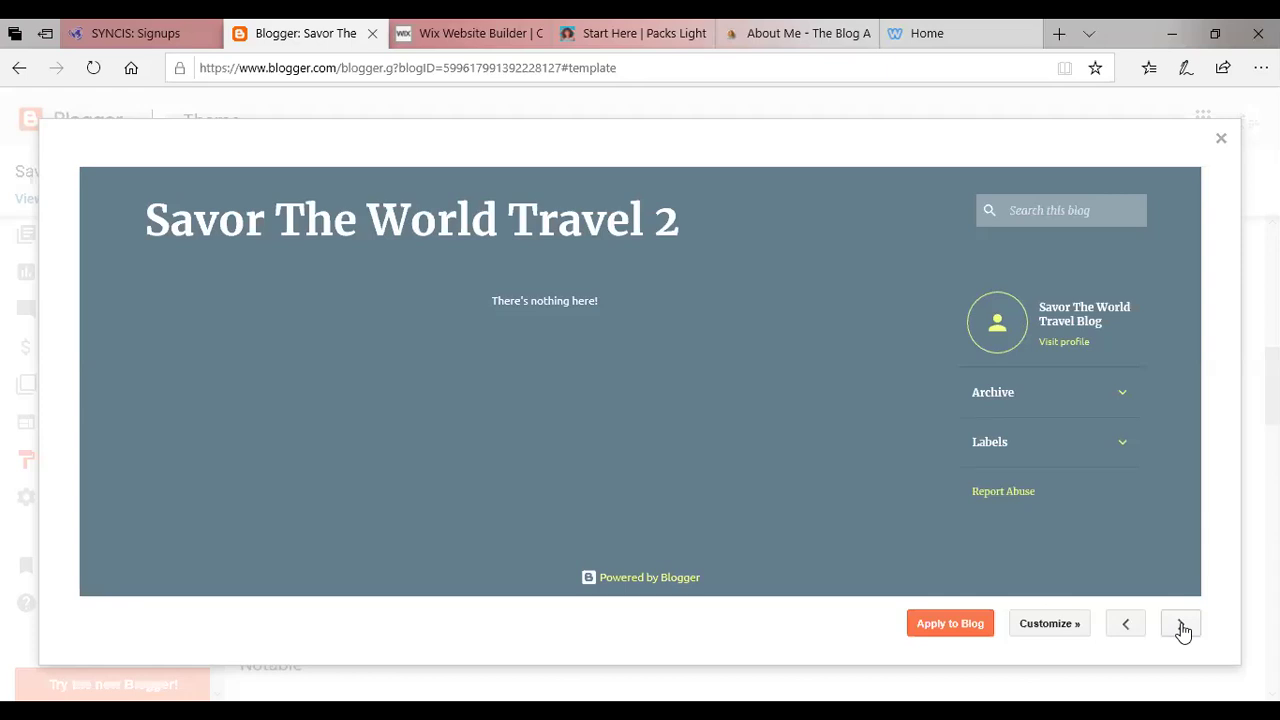
pyautogui.click(1181, 625)
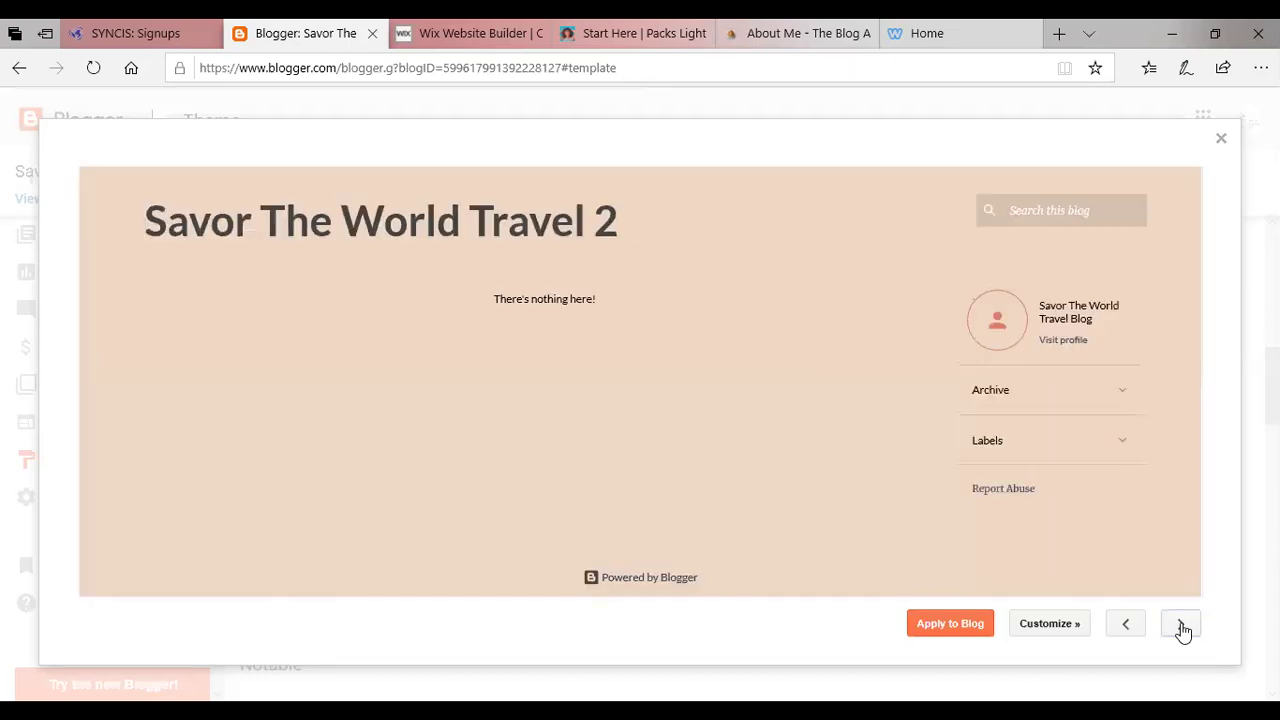
pyautogui.click(1181, 625)
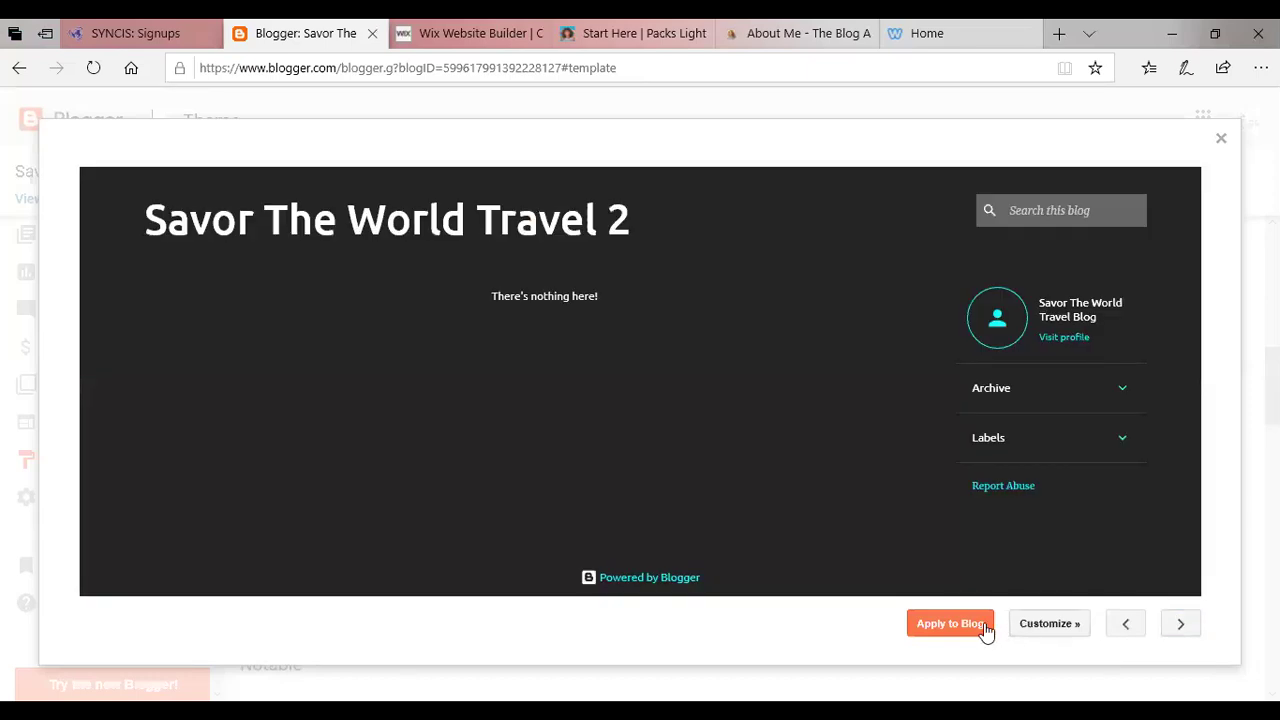
pyautogui.click(1126, 625)
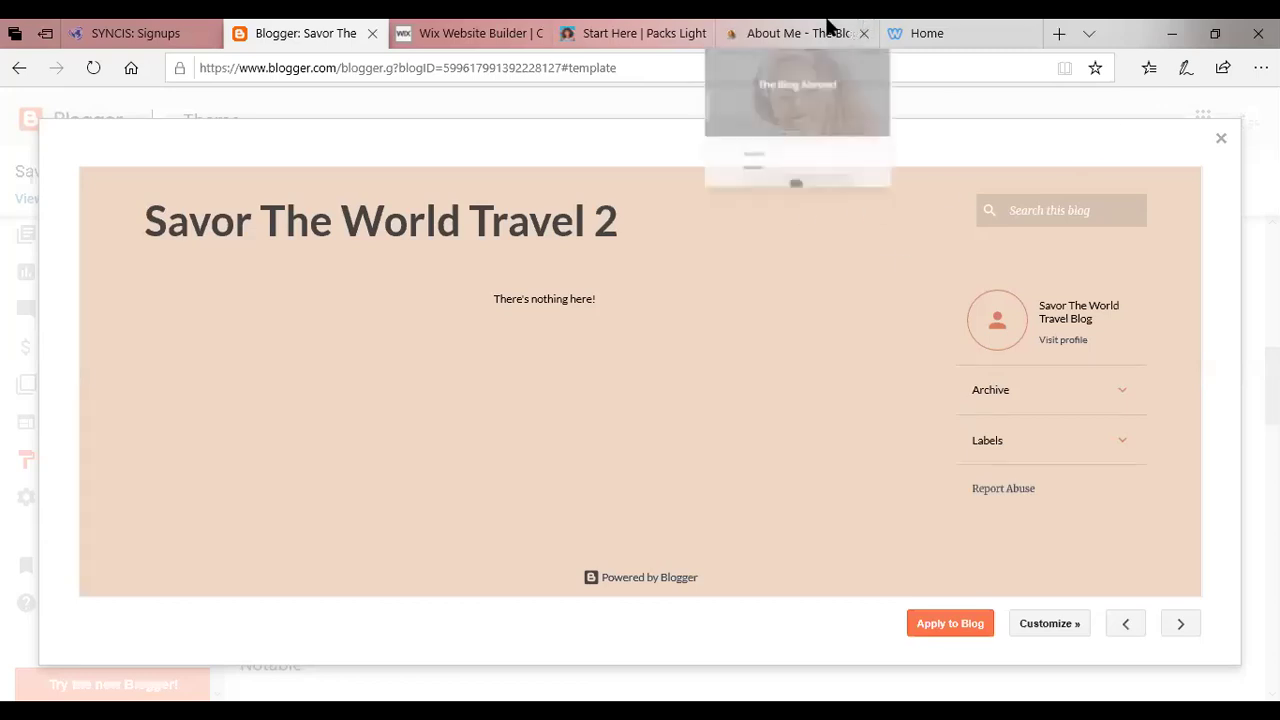
# - Scroll through the savortheworldtravel.com homepage and open its QUOTE FORM link
pyautogui.click(922, 36)
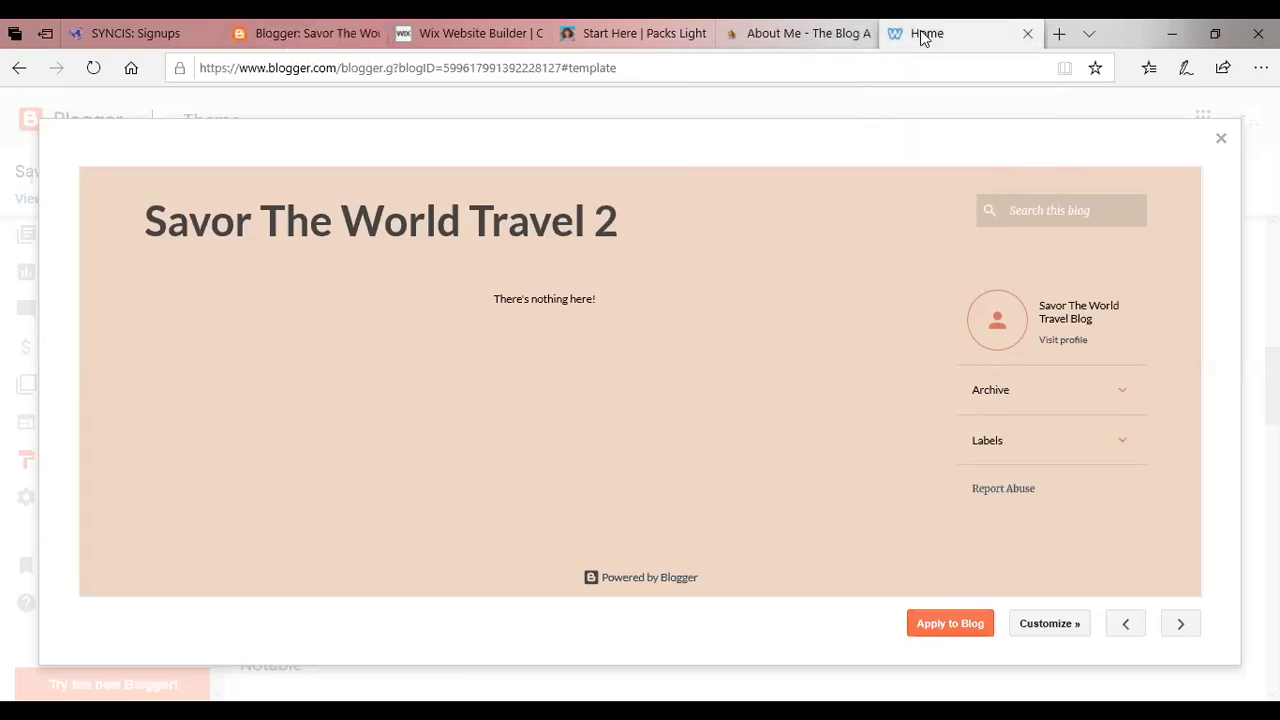
pyautogui.scroll(-15, 640, 394)
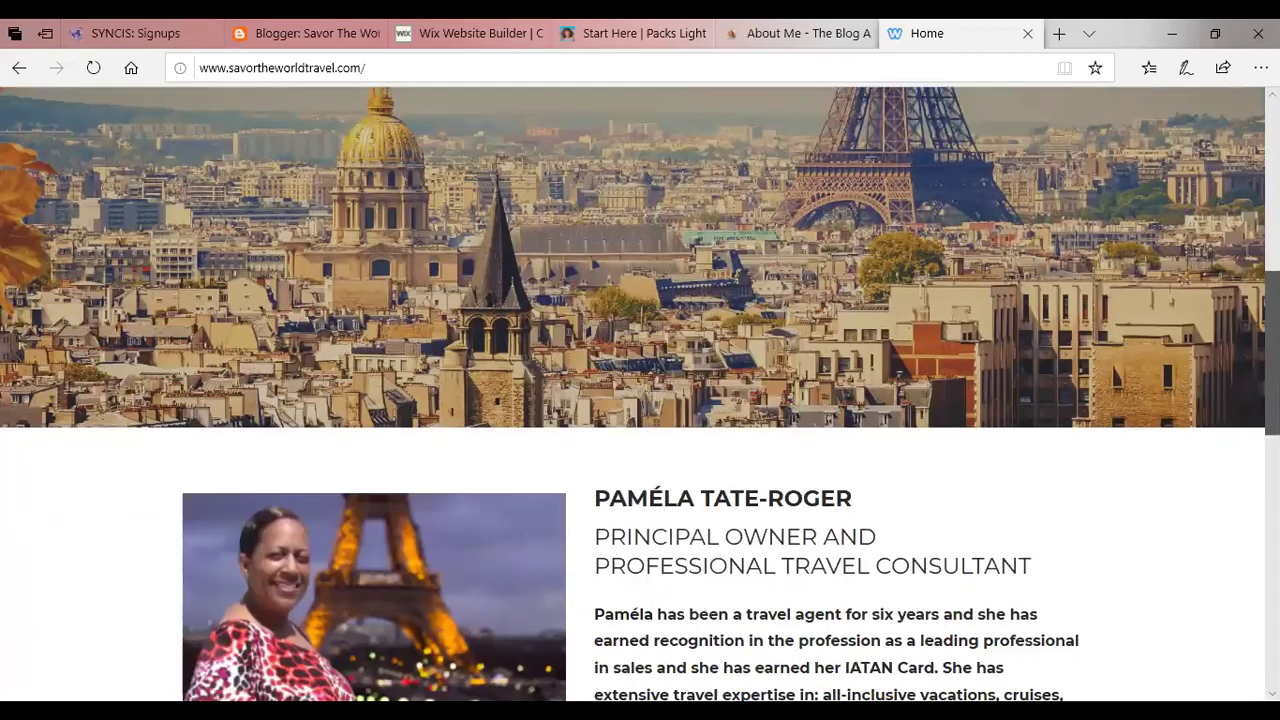
pyautogui.scroll(15, 640, 394)
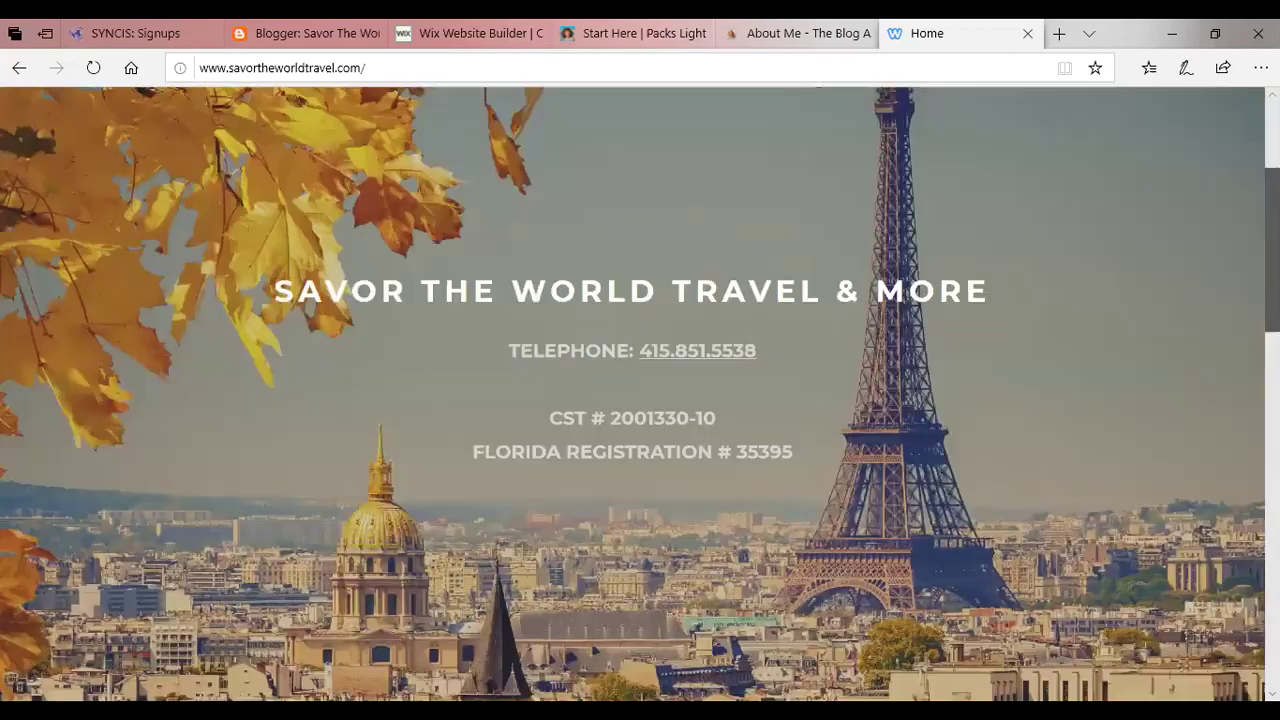
pyautogui.scroll(-3, 1240, 145)
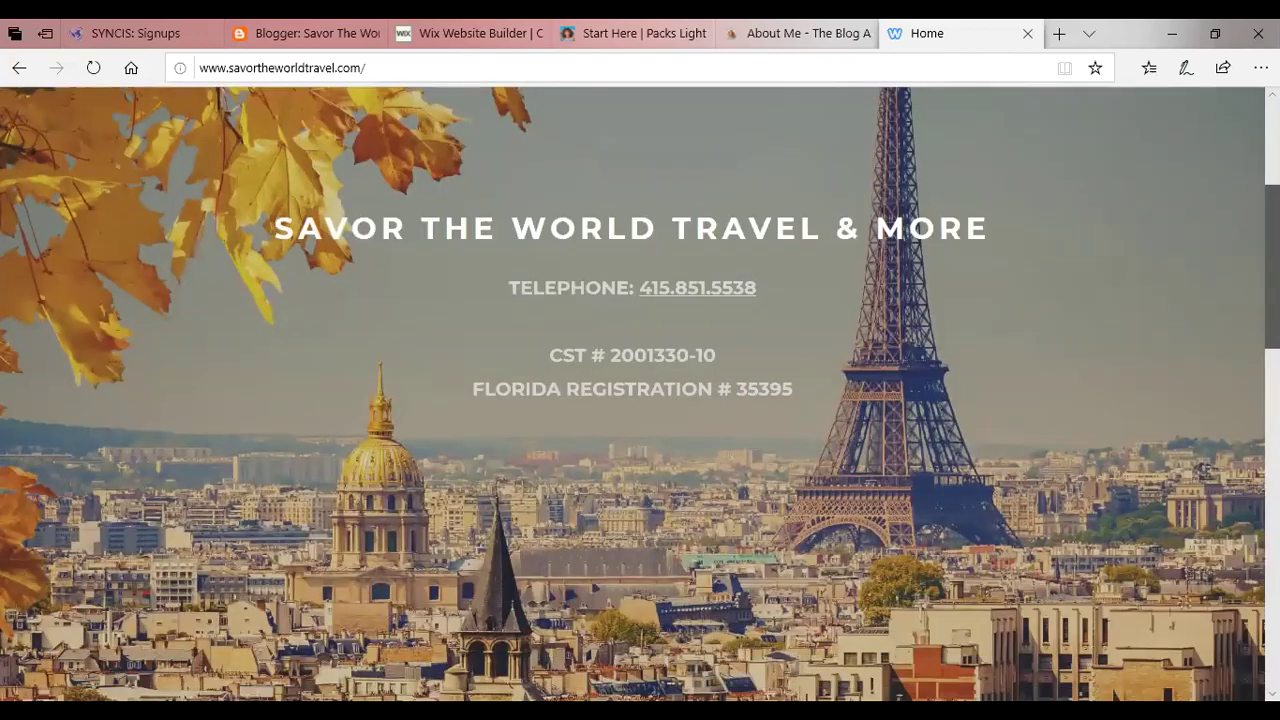
pyautogui.scroll(-3, 640, 394)
pyautogui.scroll(-3, 1230, 168)
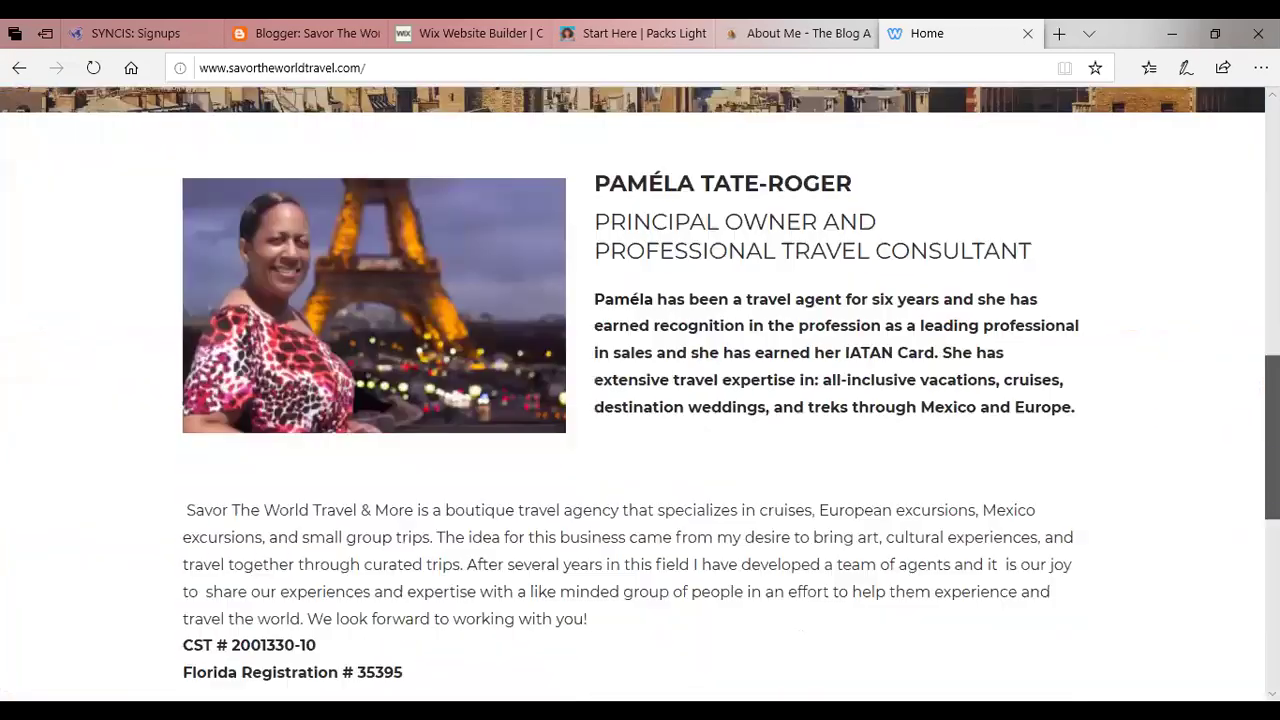
pyautogui.scroll(10, 1230, 168)
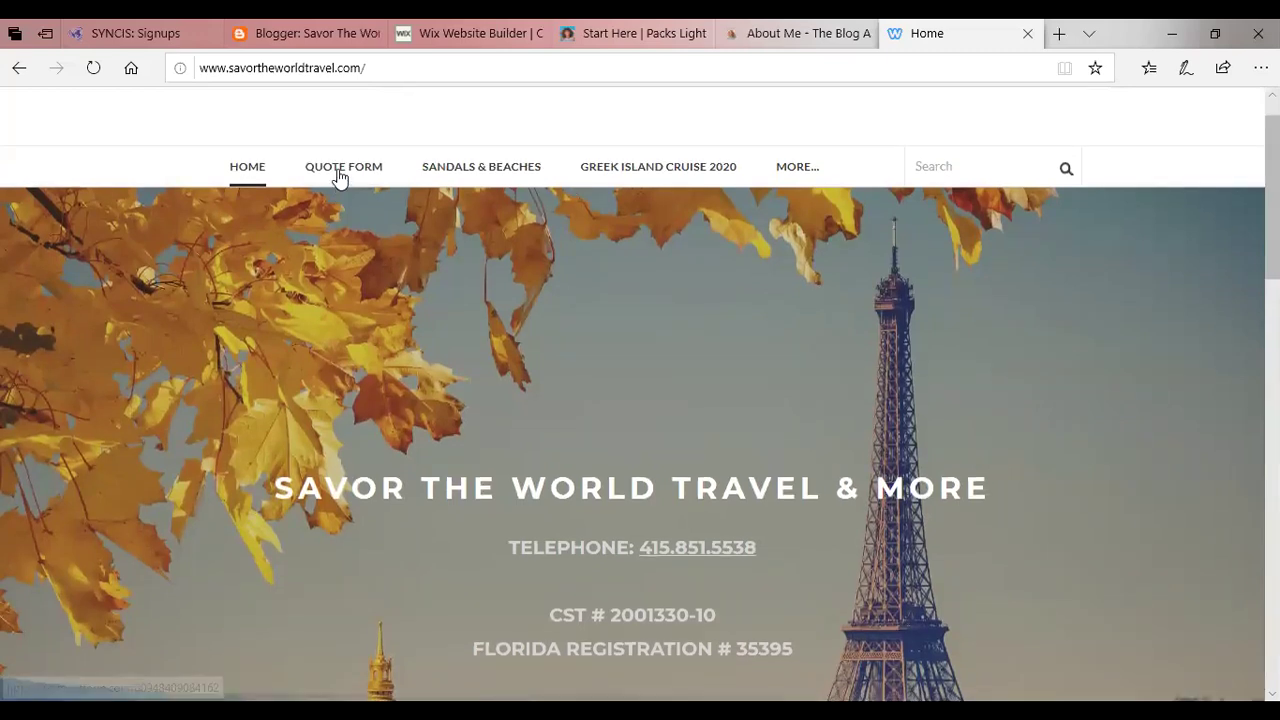
pyautogui.click(340, 177)
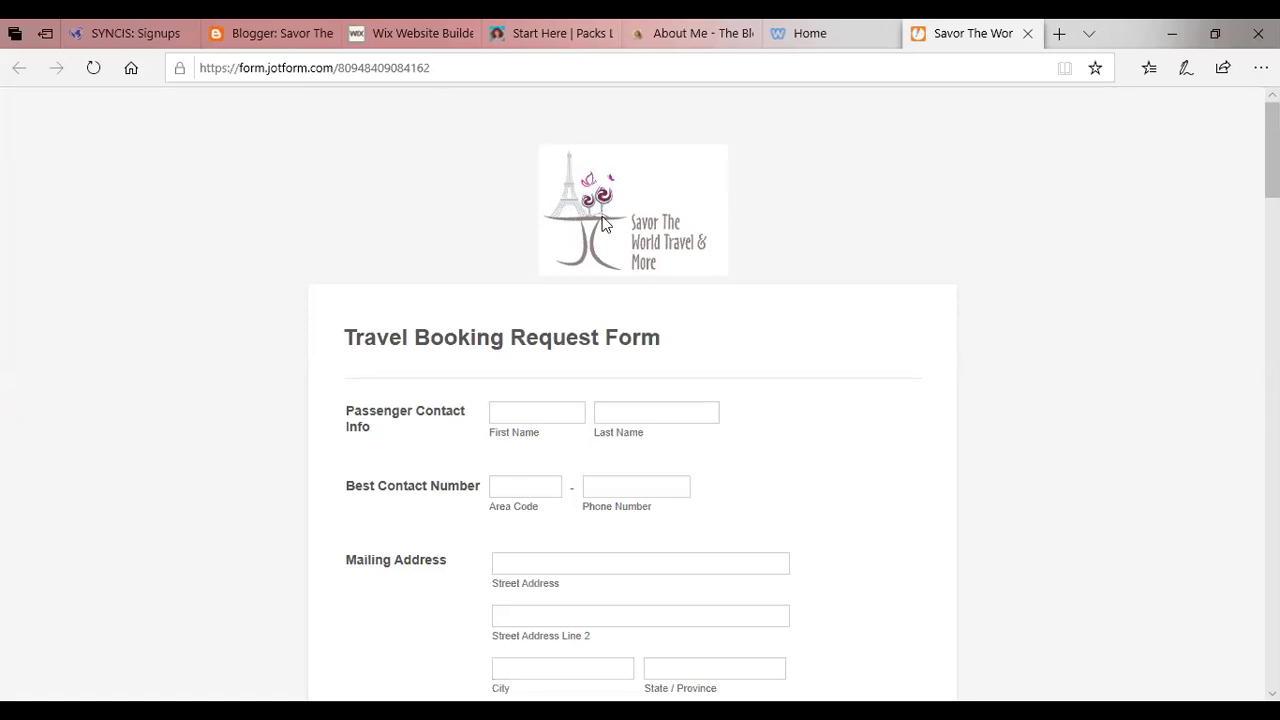
# - Compare the JotForm Travel Booking Request Form with the peach Blogger preview, ending on Blogger
pyautogui.click(276, 44)
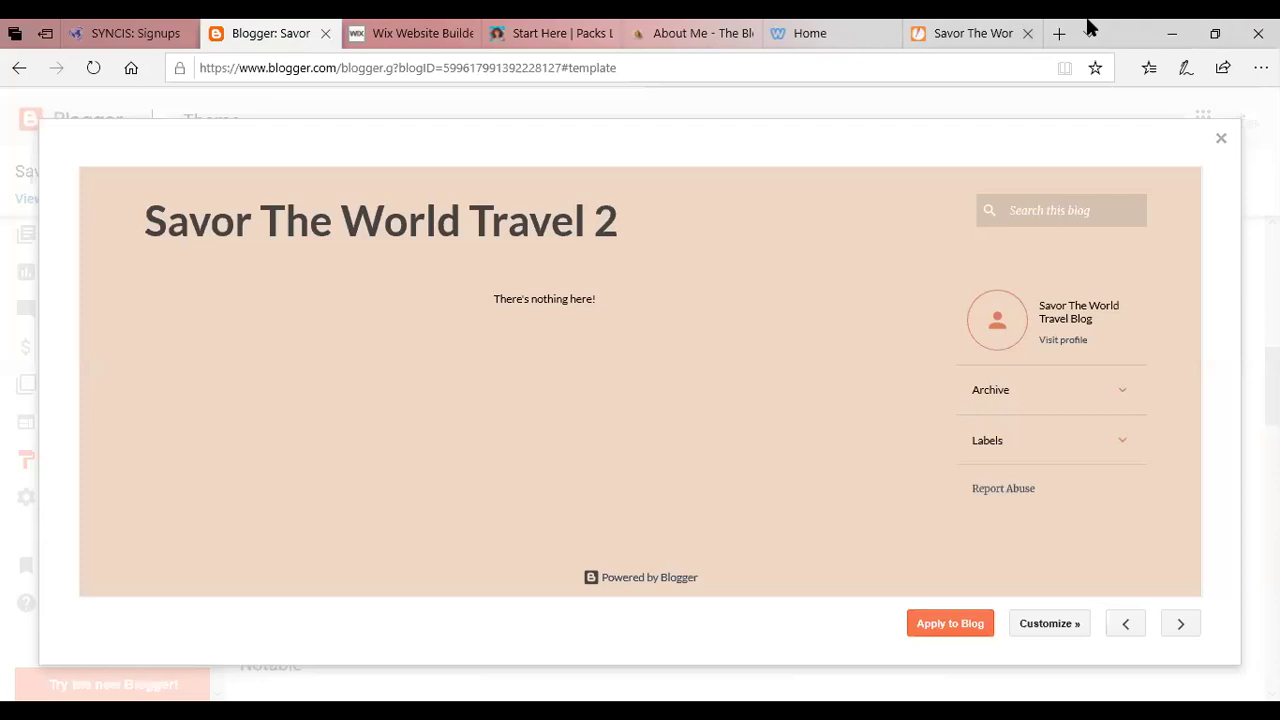
pyautogui.click(975, 45)
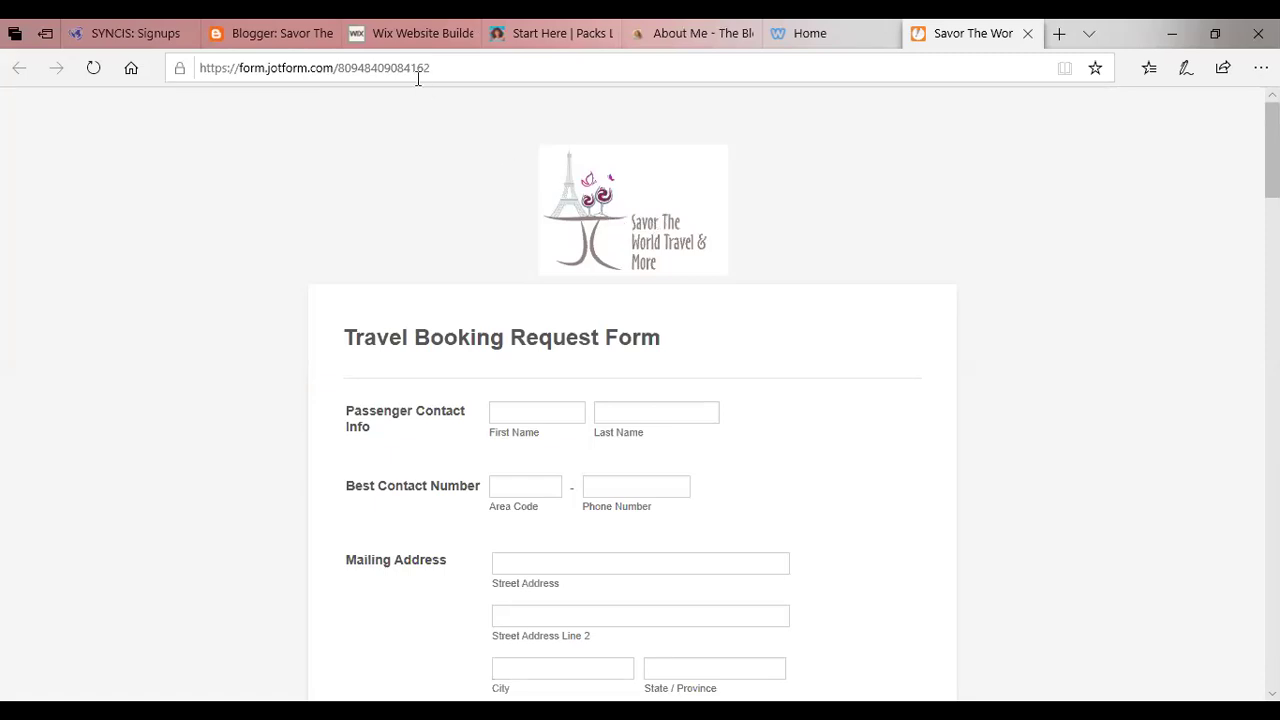
pyautogui.click(268, 38)
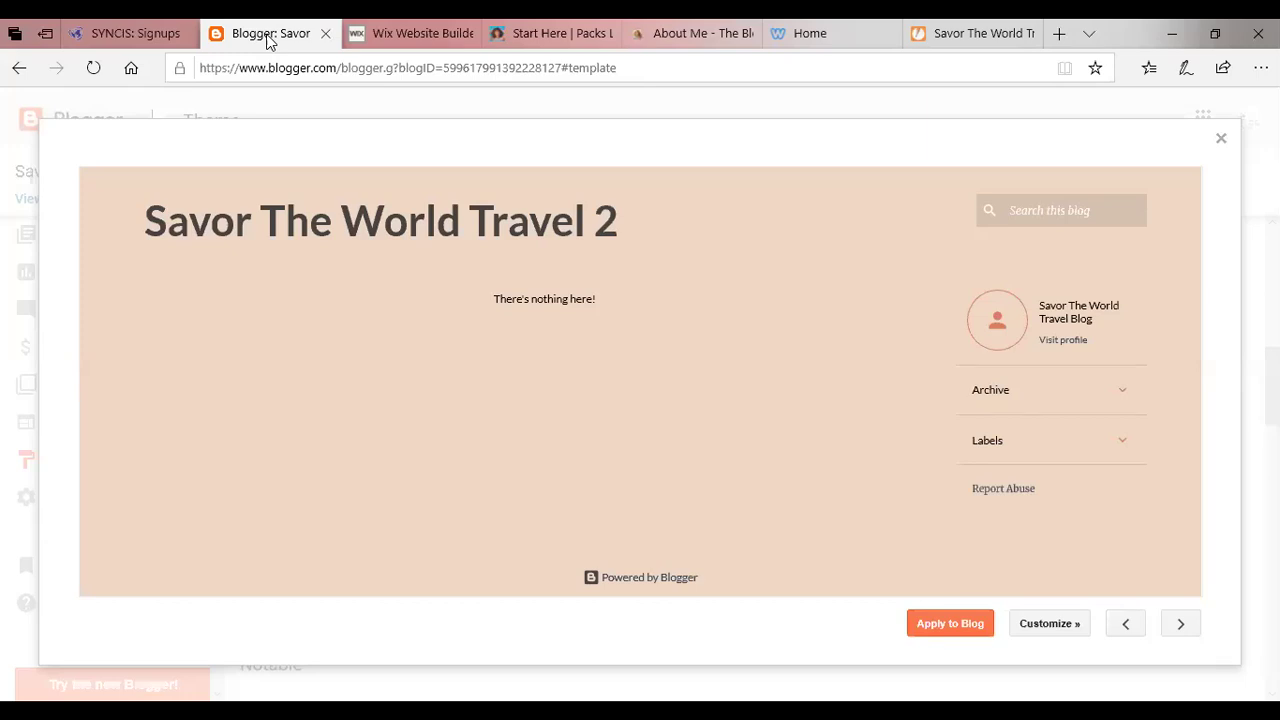
# - Apply the peach theme, then the pink Notable theme, closing each Bad Request error tab
pyautogui.click(948, 626)
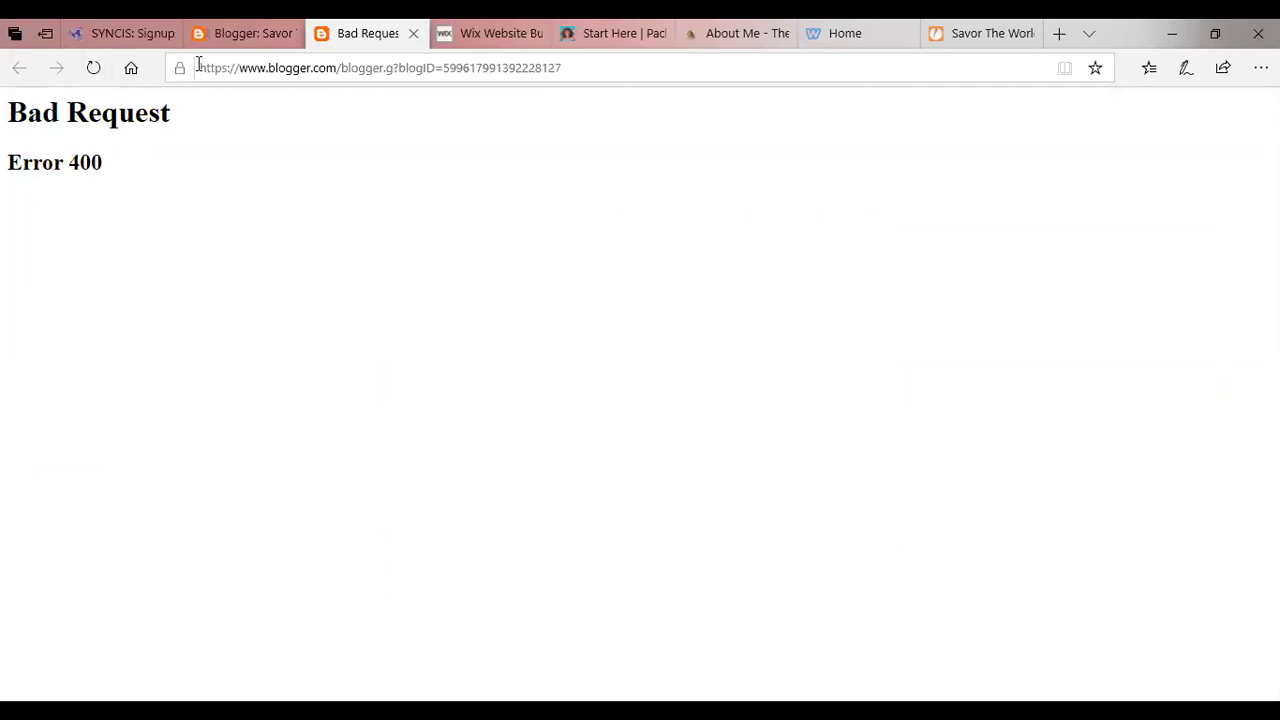
pyautogui.click(413, 33)
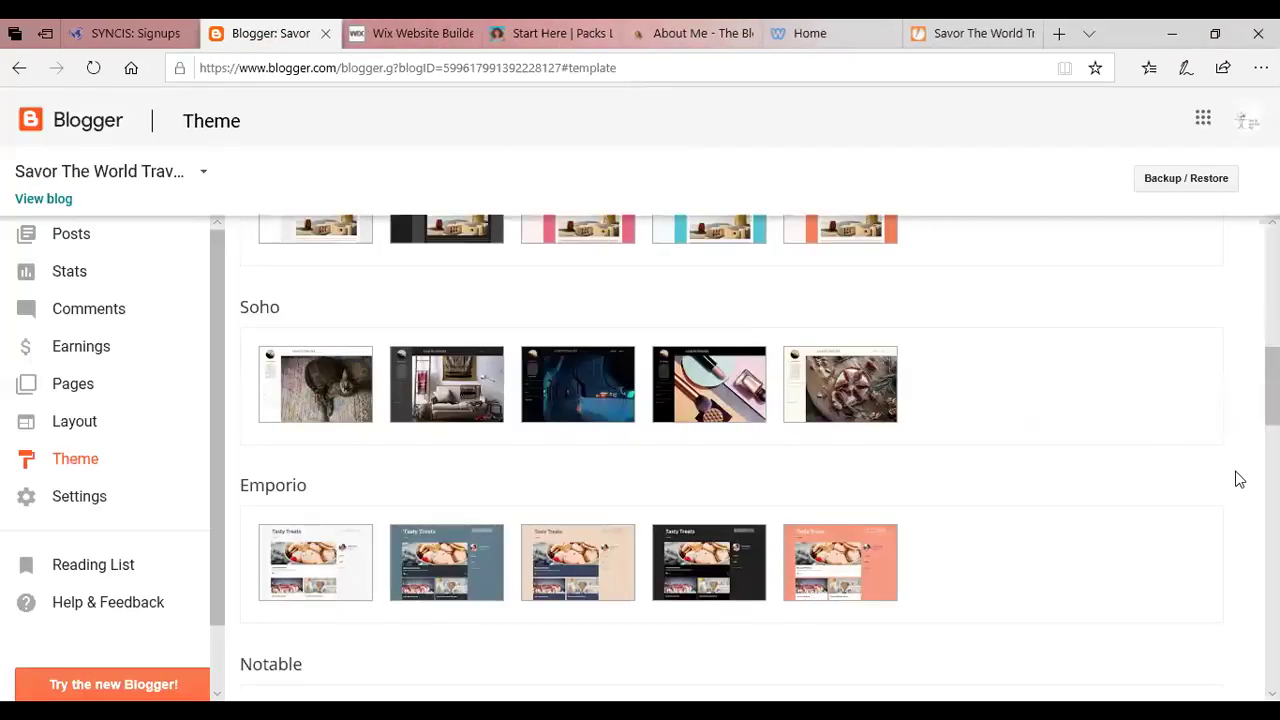
pyautogui.scroll(-2, 740, 458)
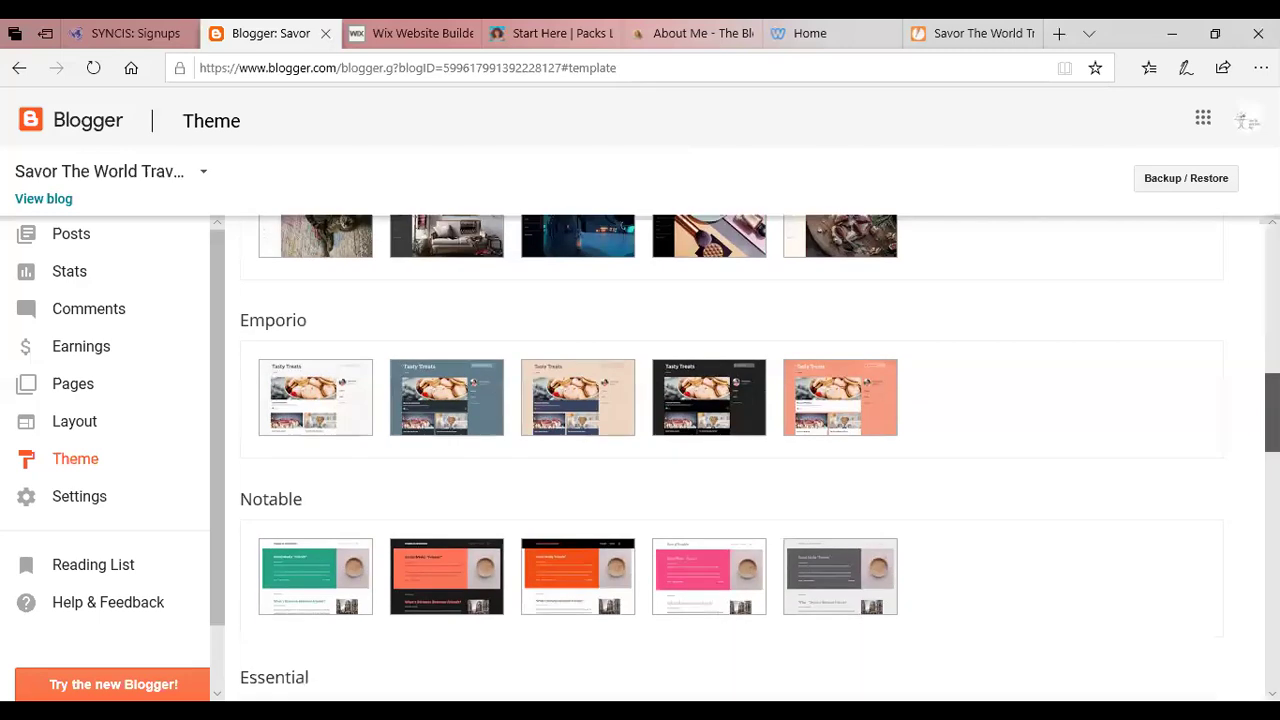
pyautogui.scroll(-2, 931, 497)
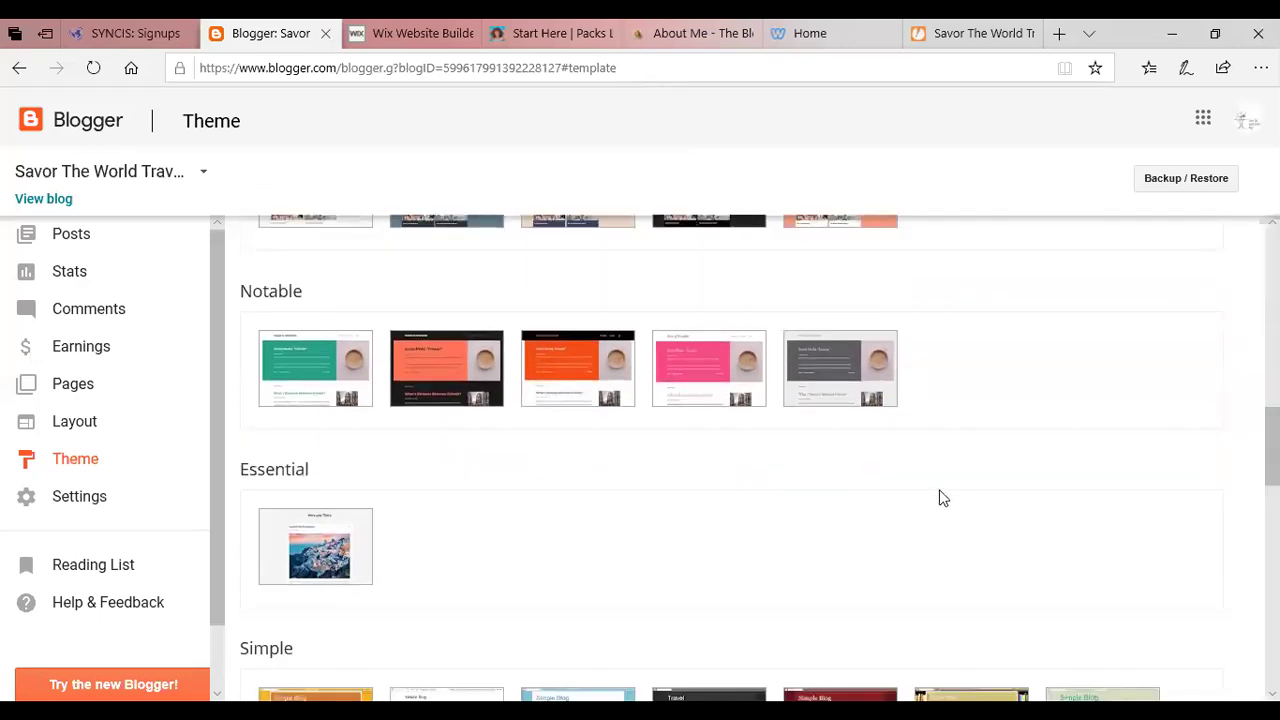
pyautogui.click(705, 370)
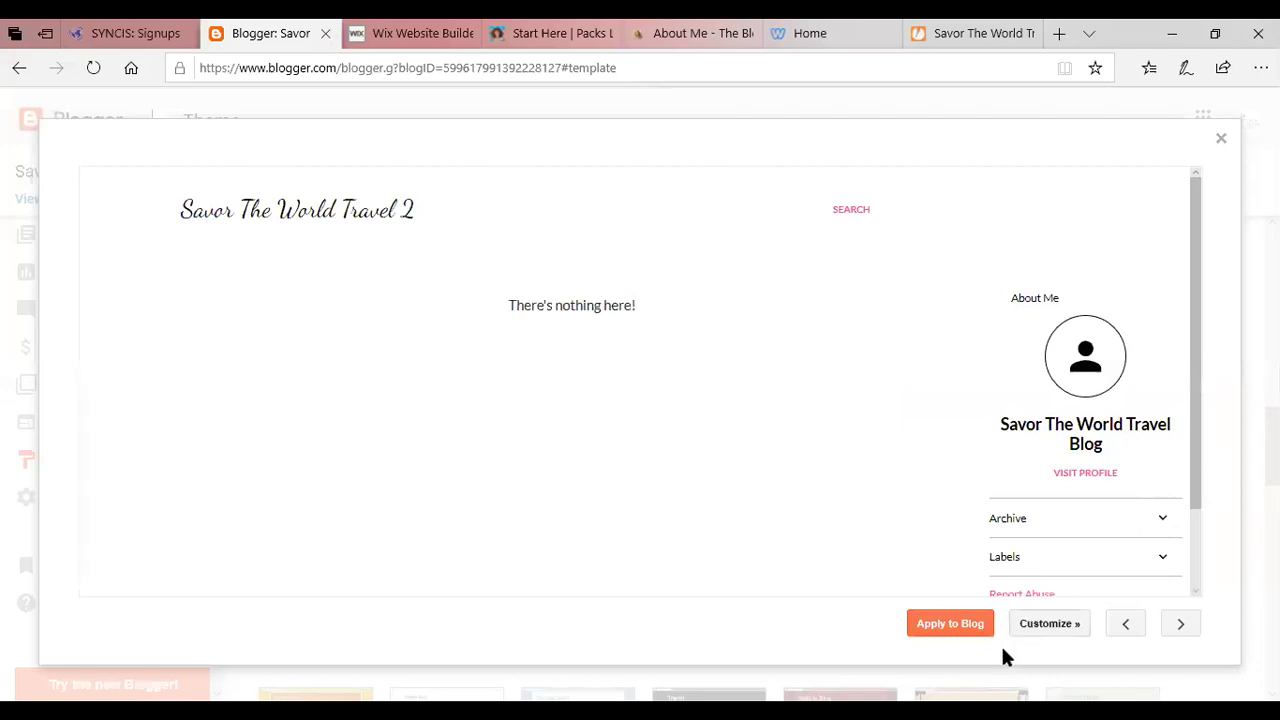
pyautogui.click(947, 625)
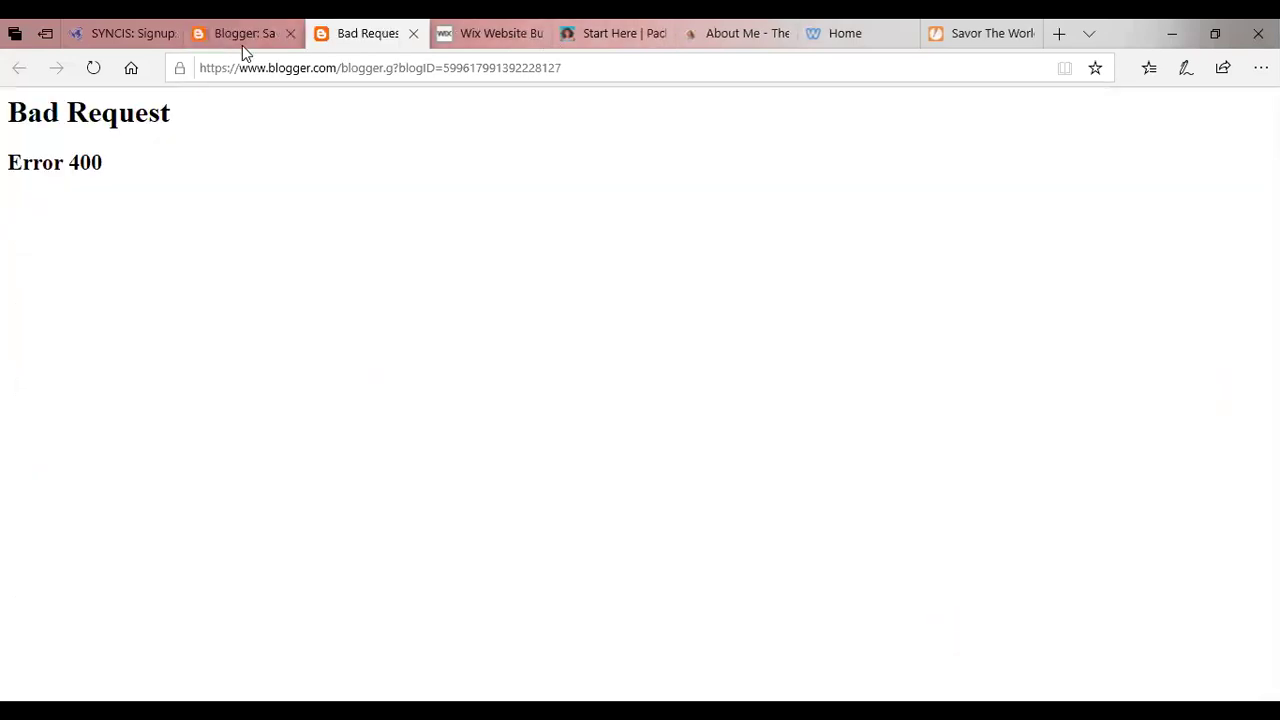
pyautogui.click(415, 35)
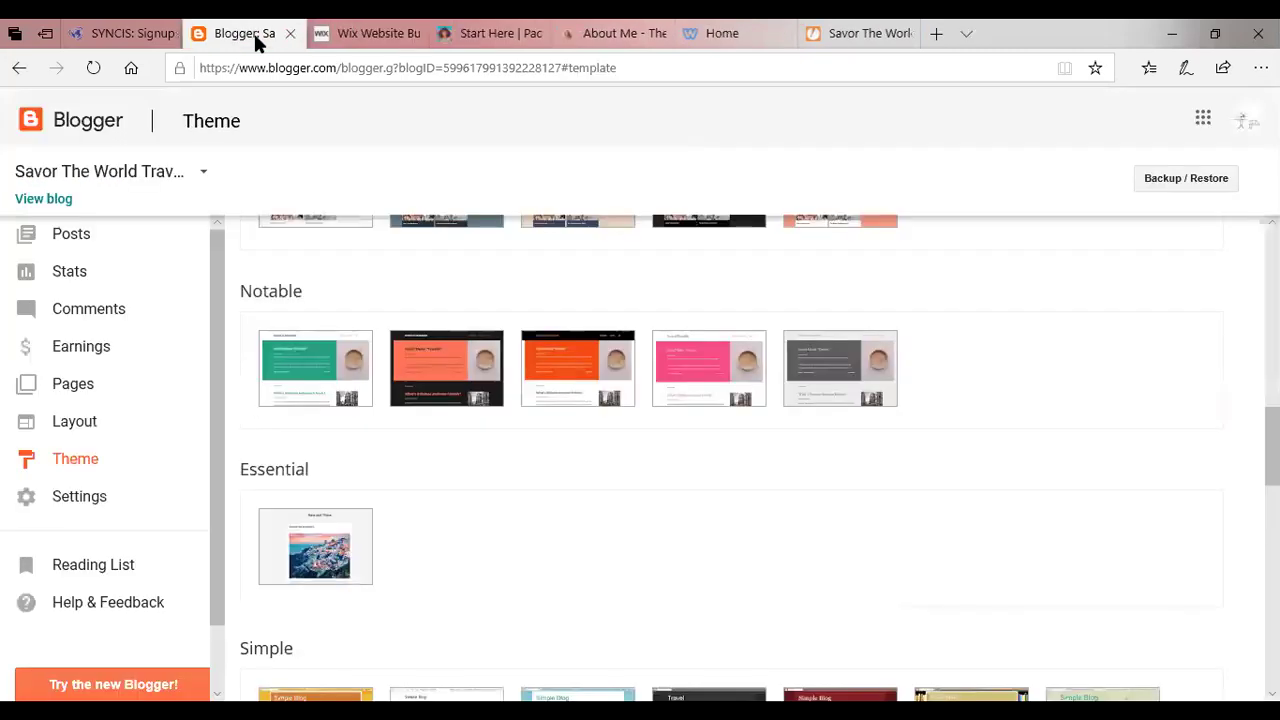
# - Switch to Savor The World Travel 2, preview pink Notable, and open Customize
pyautogui.click(206, 178)
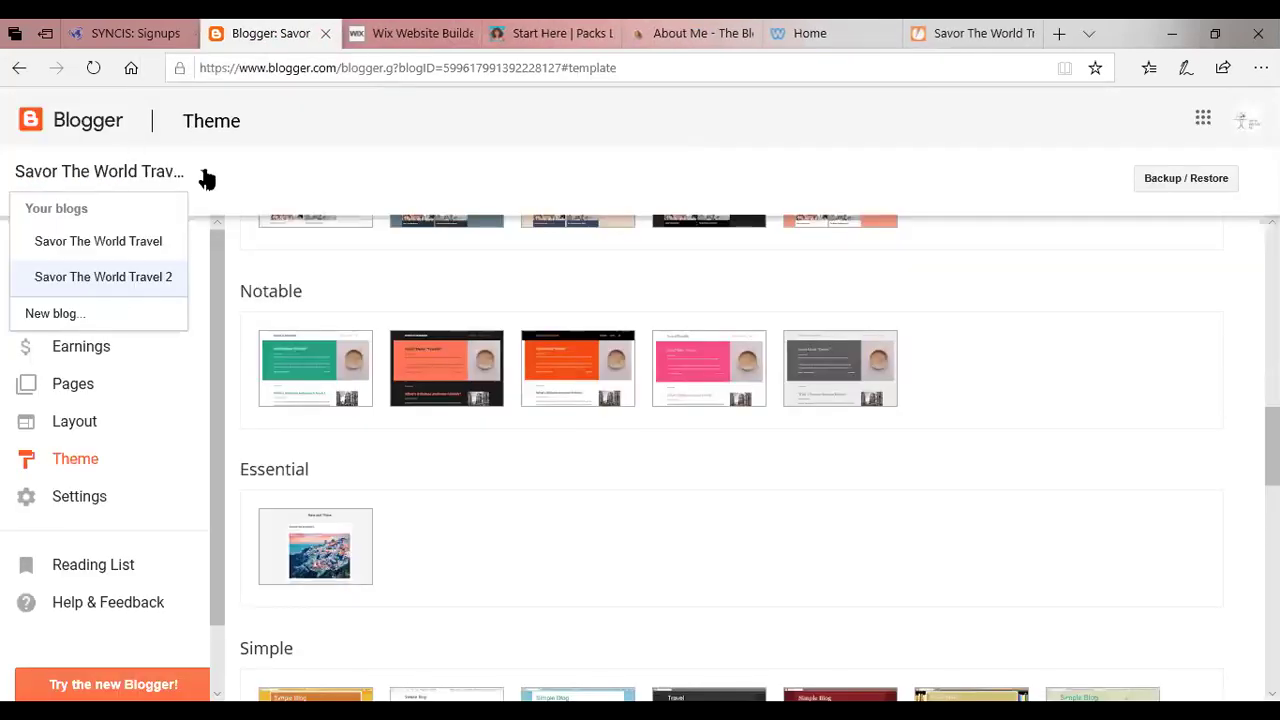
pyautogui.click(143, 279)
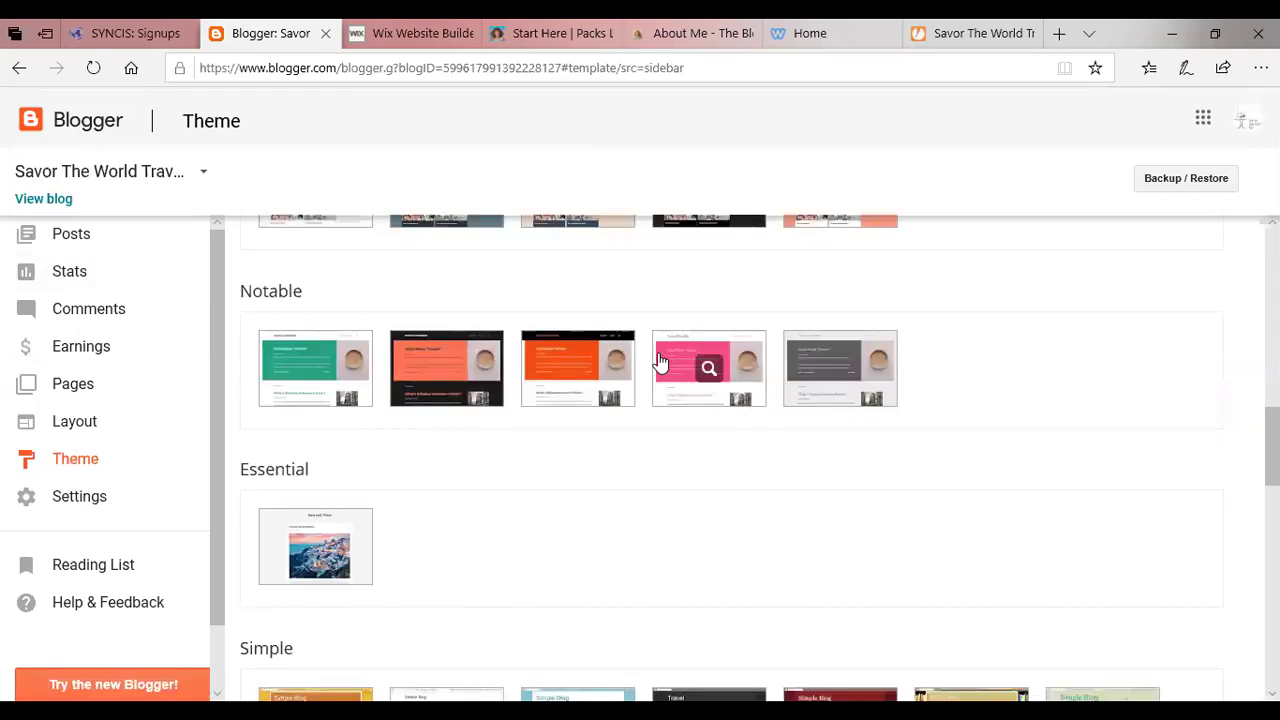
pyautogui.click(697, 364)
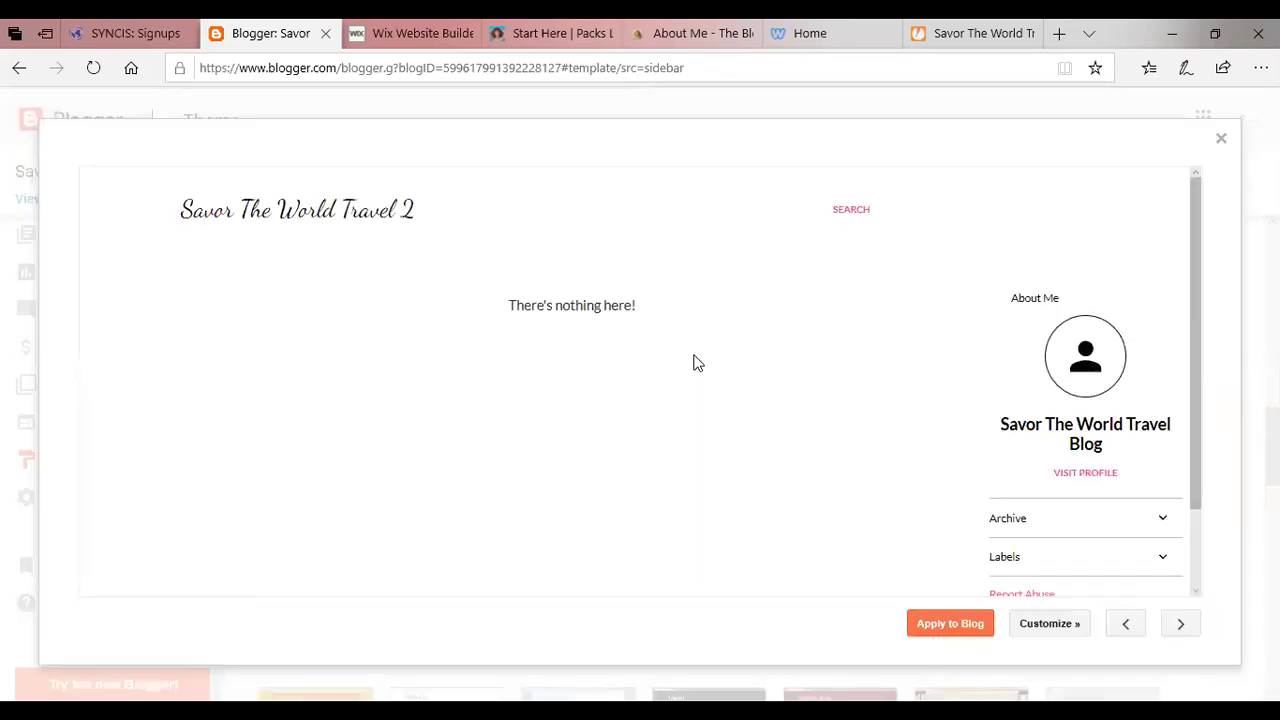
pyautogui.click(1057, 633)
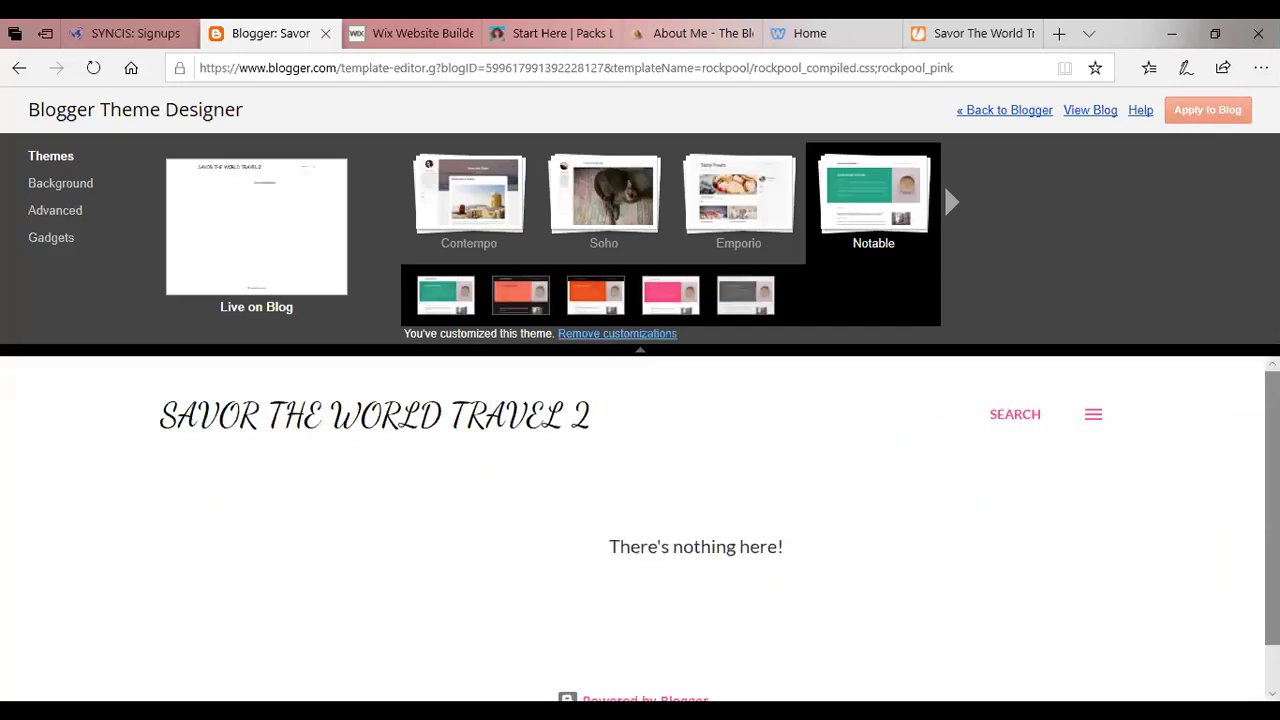
# - Choose the pink Notable colour variant, view Background settings, and apply it to the blog
pyautogui.scroll(-1, 640, 520)
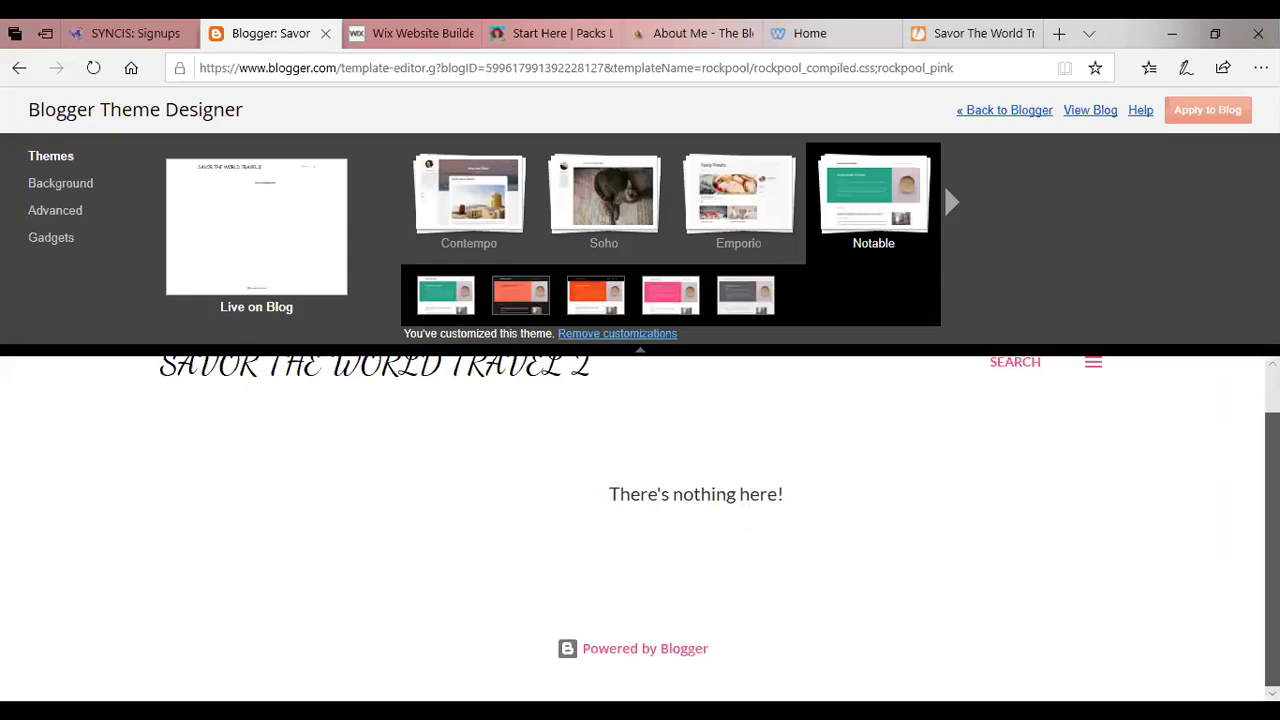
pyautogui.scroll(1, 640, 520)
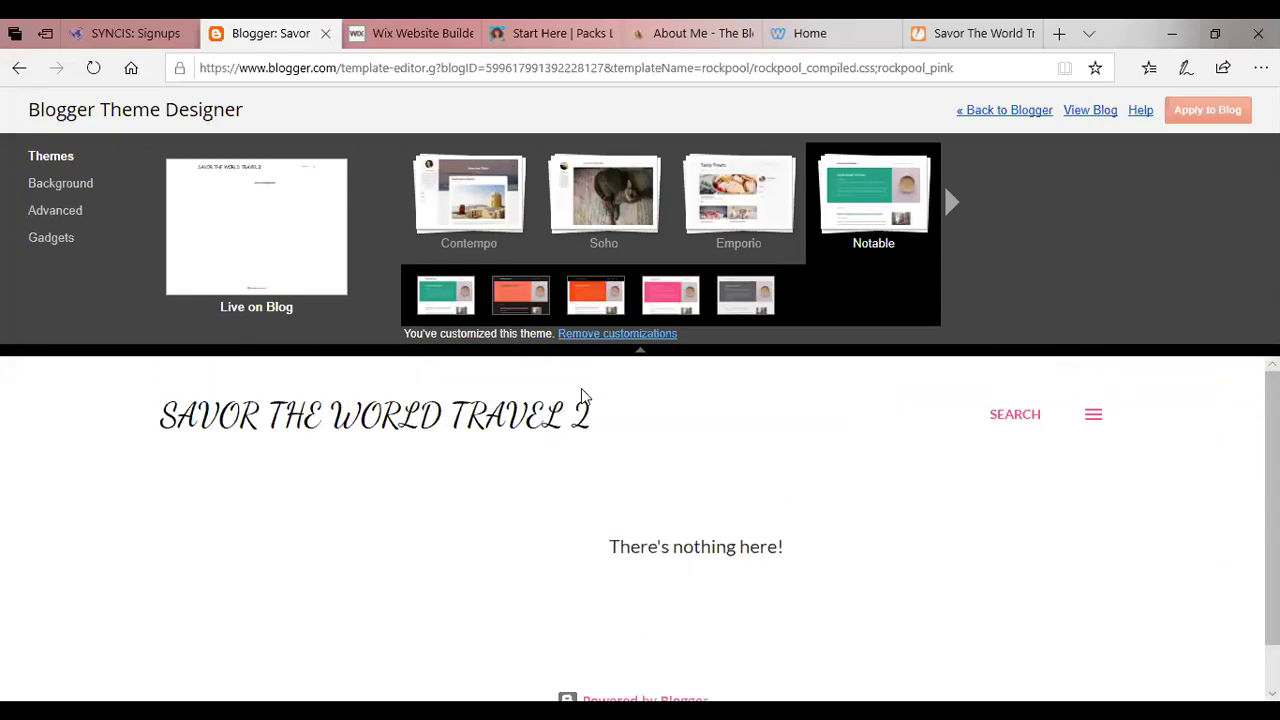
pyautogui.click(665, 303)
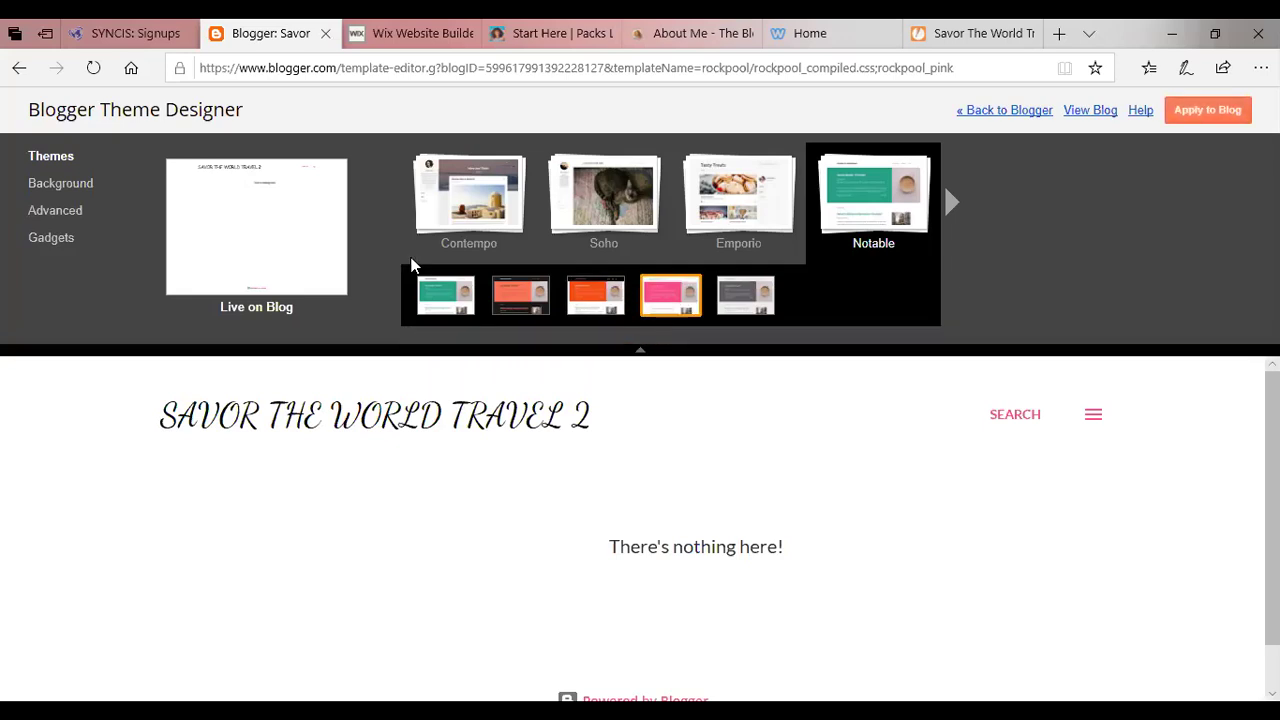
pyautogui.click(70, 190)
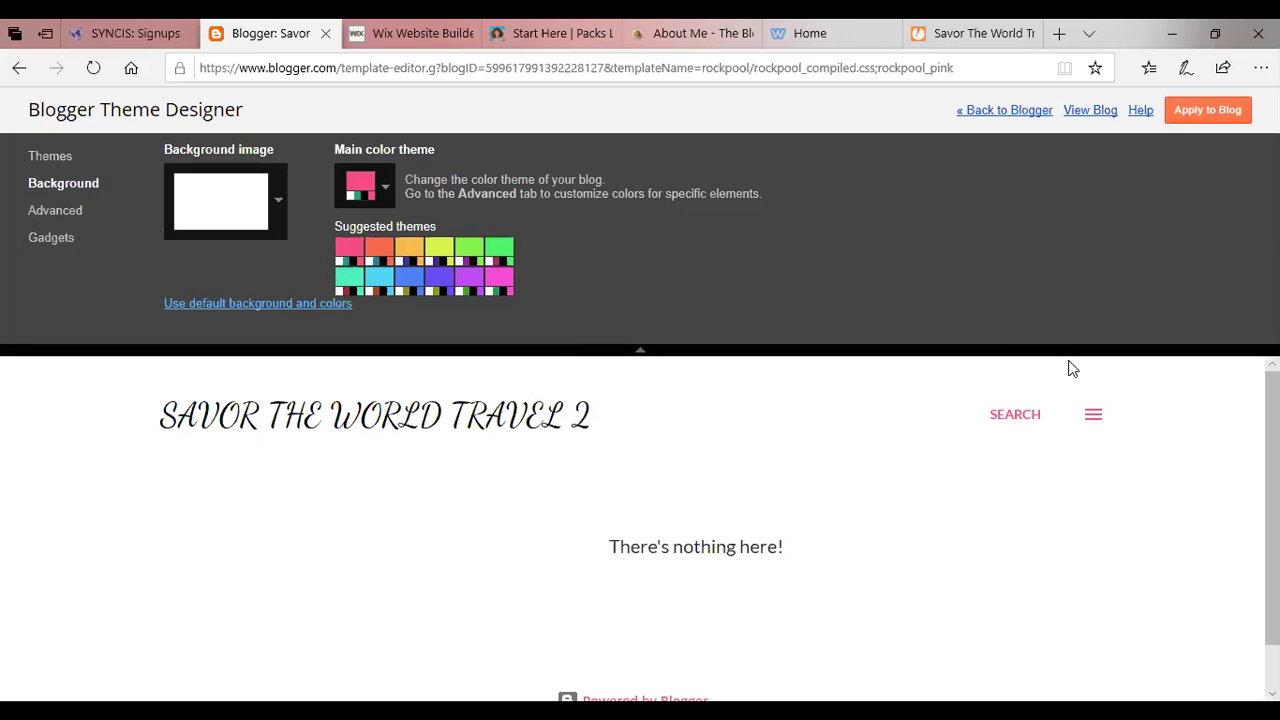
pyautogui.click(1218, 116)
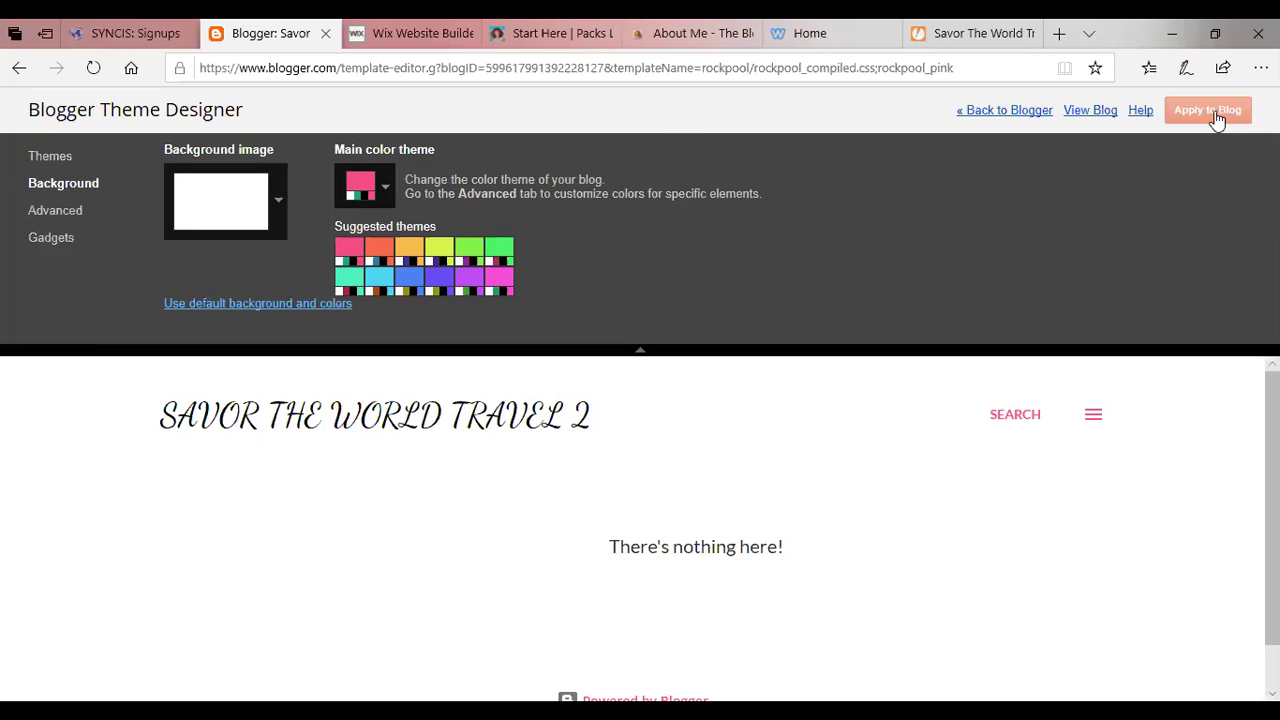
# - View the live Savor The World Travel 2 blog, then come back to its Blogger Theme page
pyautogui.click(1086, 112)
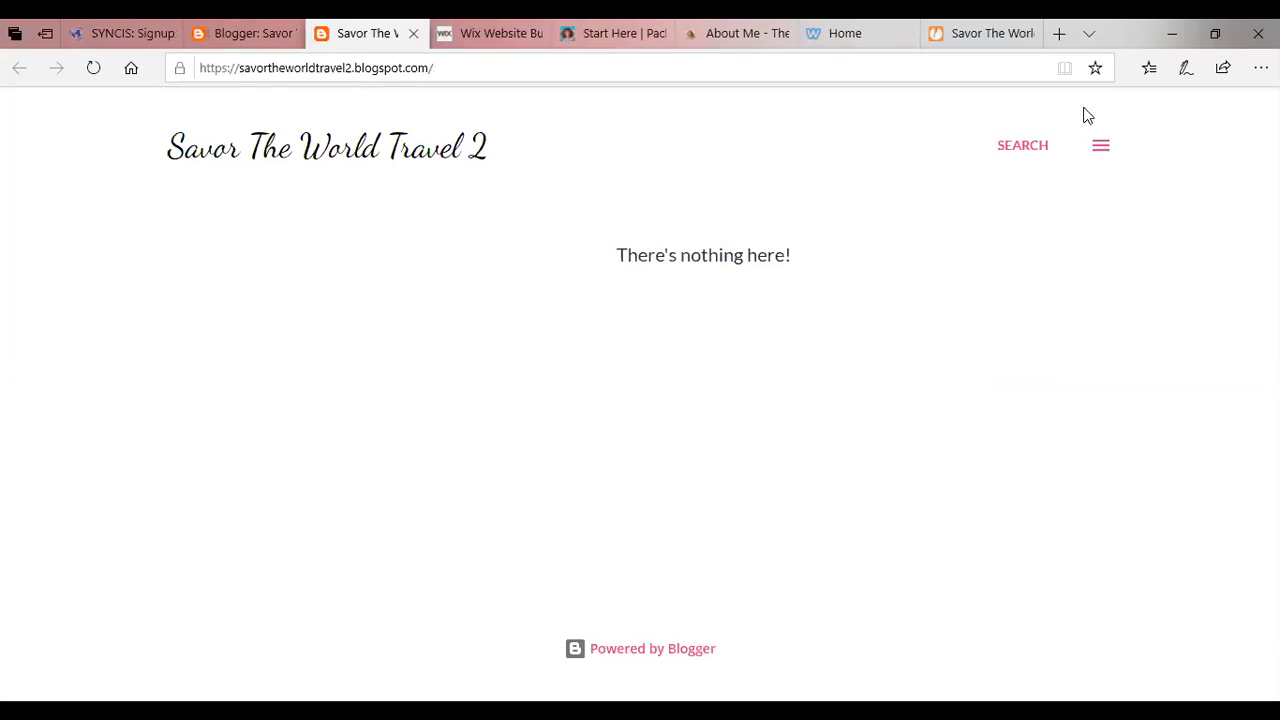
pyautogui.click(280, 37)
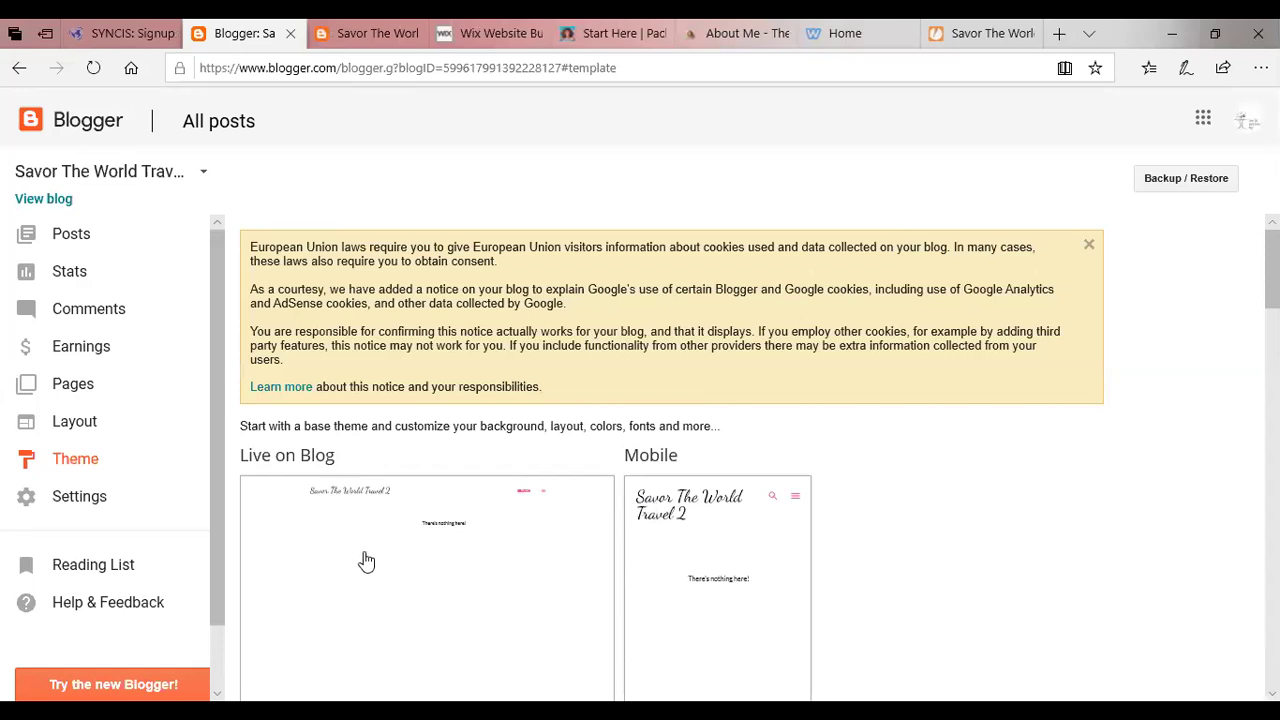
# - Create a new blog post titled 'Savor The World Travel'
pyautogui.click(66, 241)
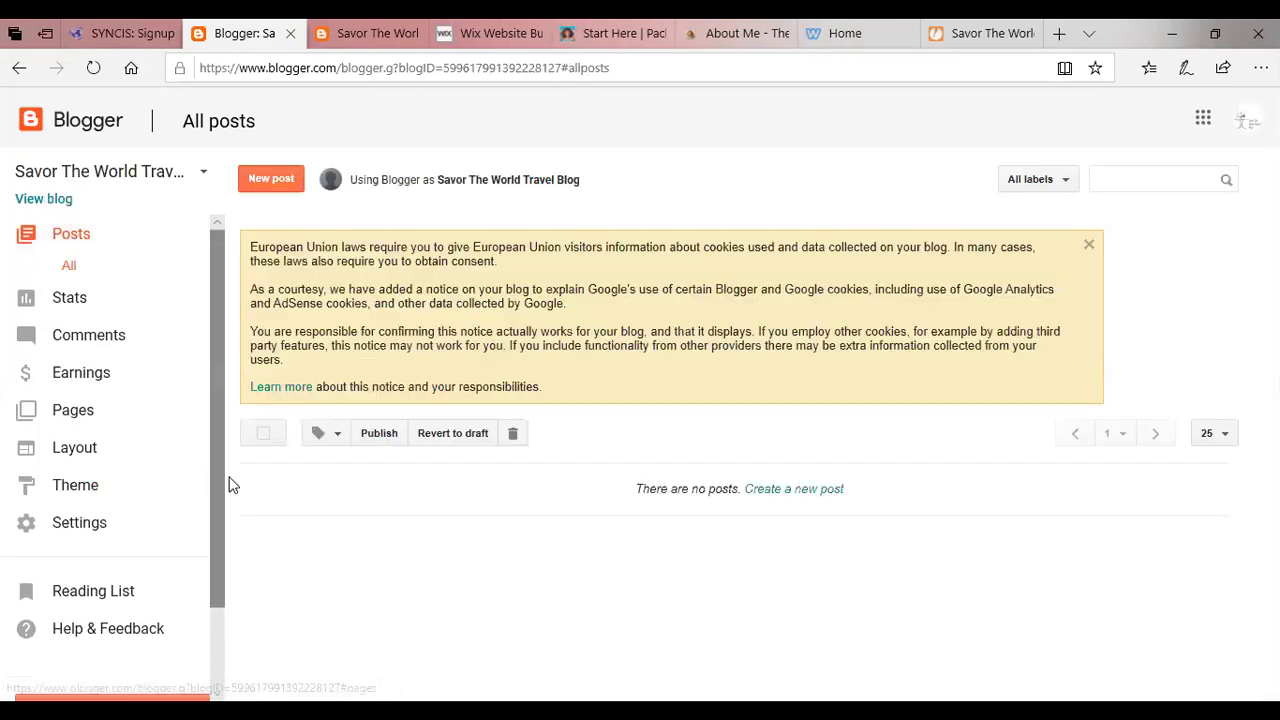
pyautogui.click(776, 494)
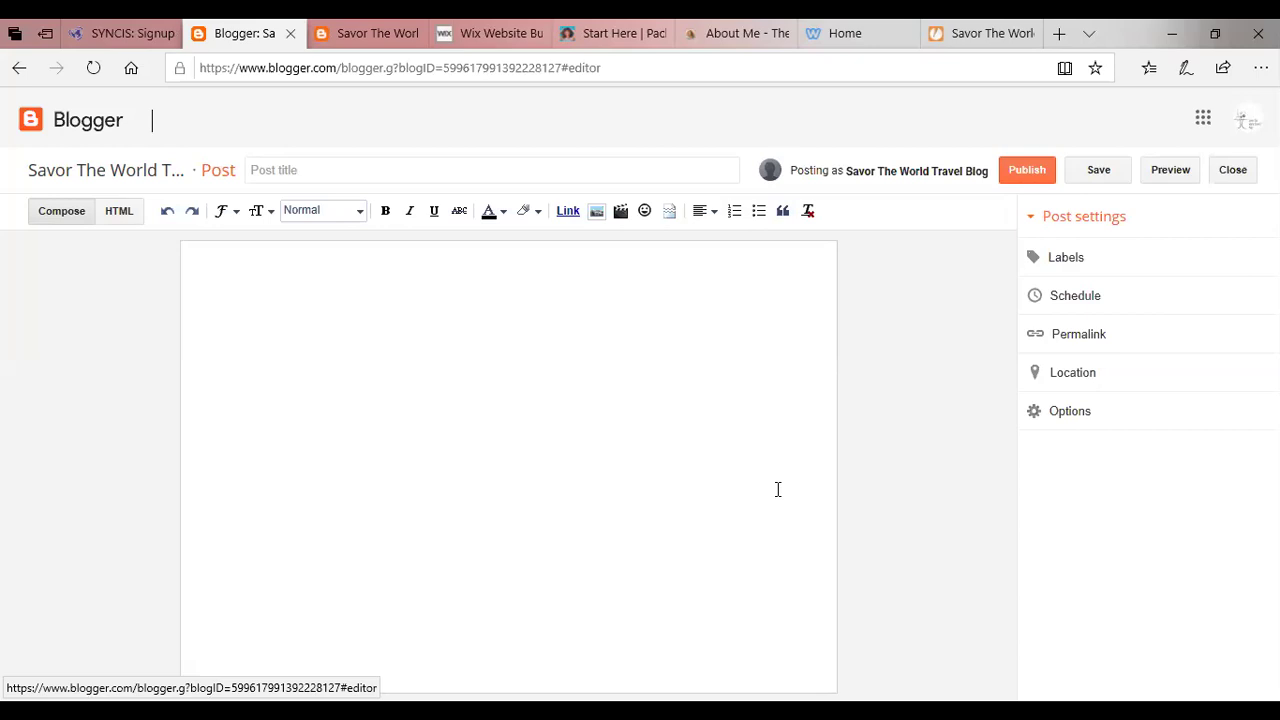
pyautogui.click(350, 167)
pyautogui.write('Savo')
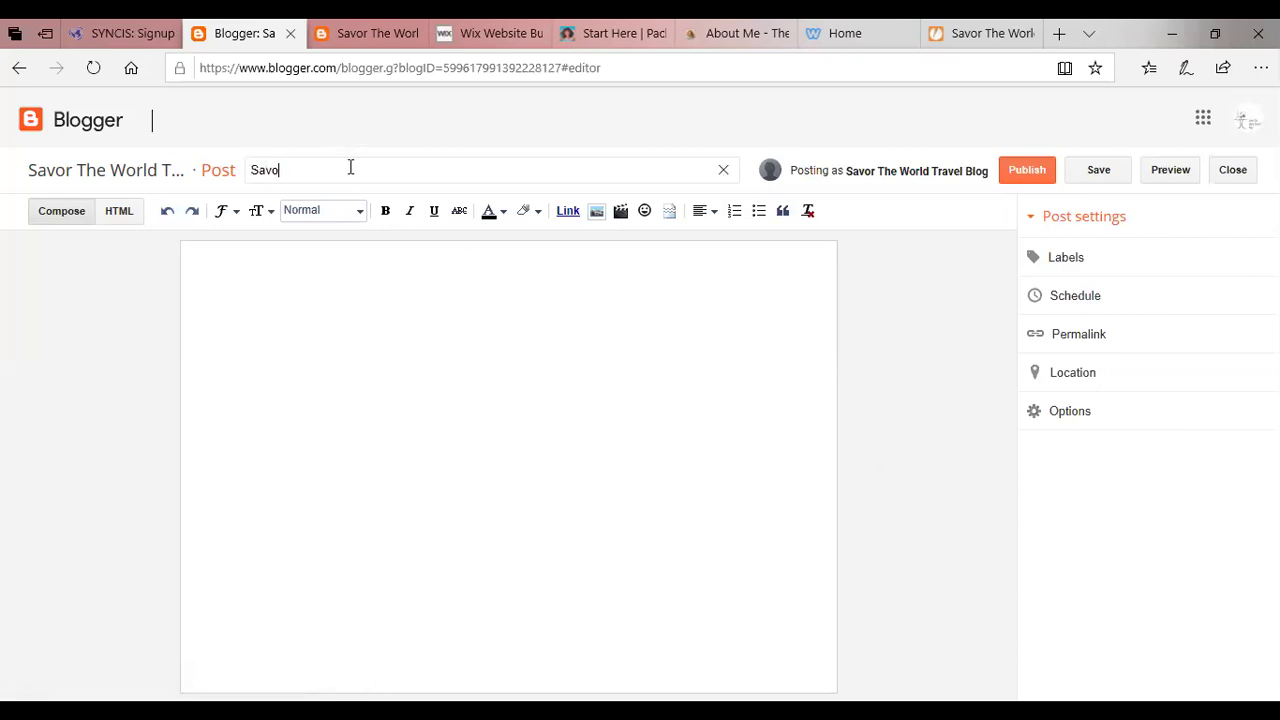
pyautogui.write('r The W')
pyautogui.write('ol')
pyautogui.write('l')
pyautogui.write('d Travel')
# - Write 'Thank you for joining us' in the post body and start a new line below it
pyautogui.click(283, 325)
pyautogui.write('Thank yo')
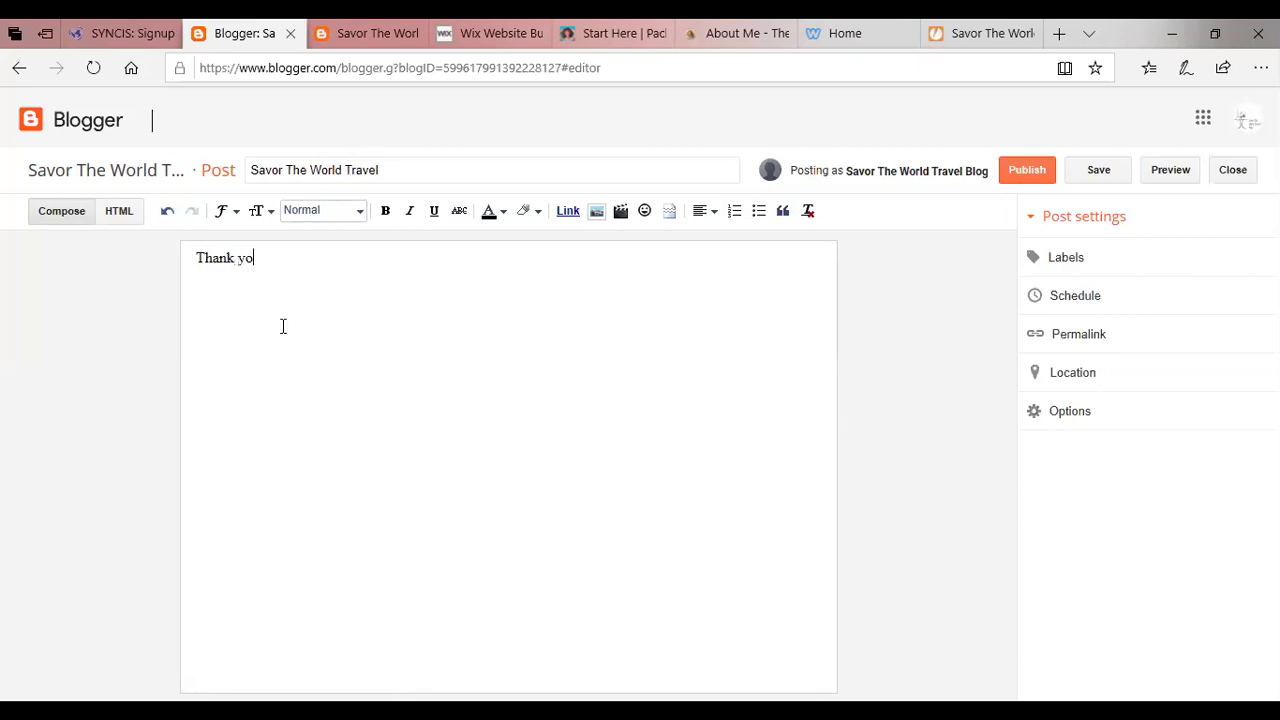
pyautogui.write('u fo rjpopi')
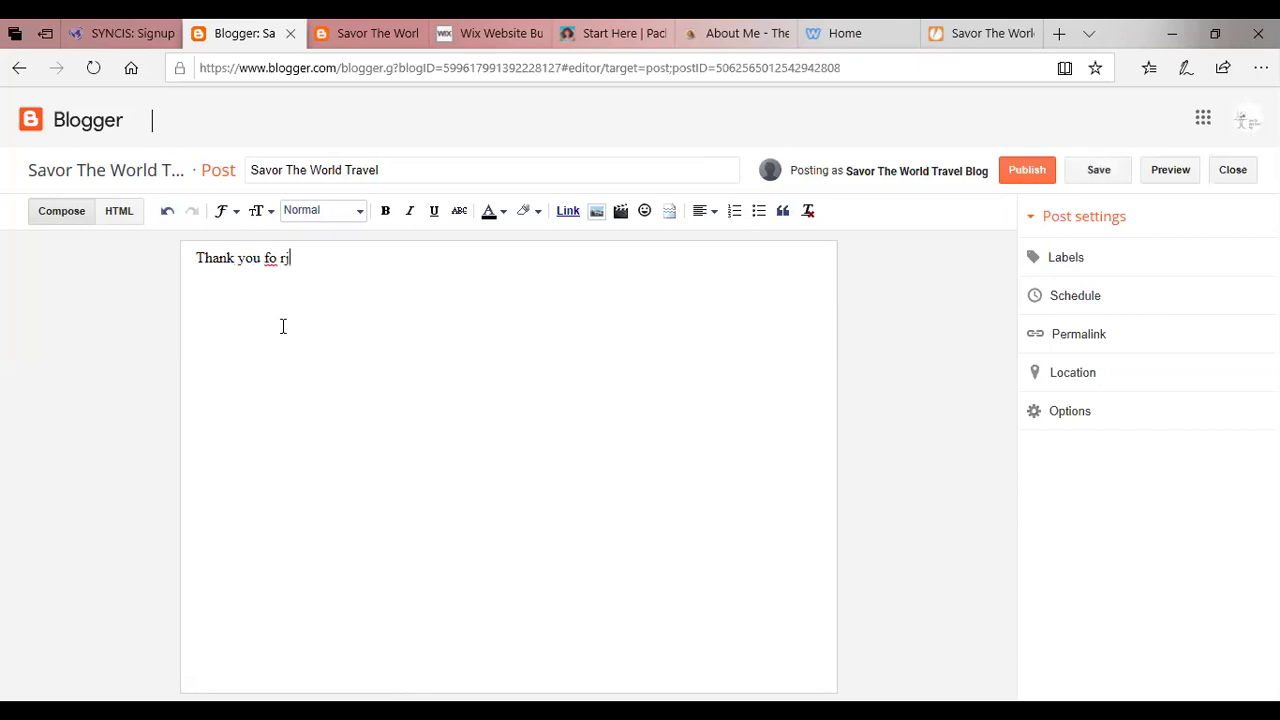
pyautogui.press('BackSpace')
pyautogui.press('BackSpace')
pyautogui.press('BackSpace')
pyautogui.press('BackSpace')
pyautogui.press('BackSpace')
pyautogui.press('BackSpace')
pyautogui.write('r jpo')
pyautogui.press('BackSpace')
pyautogui.press('BackSpace')
pyautogui.press('BackSpace')
pyautogui.write('joining us')
pyautogui.press('Return')
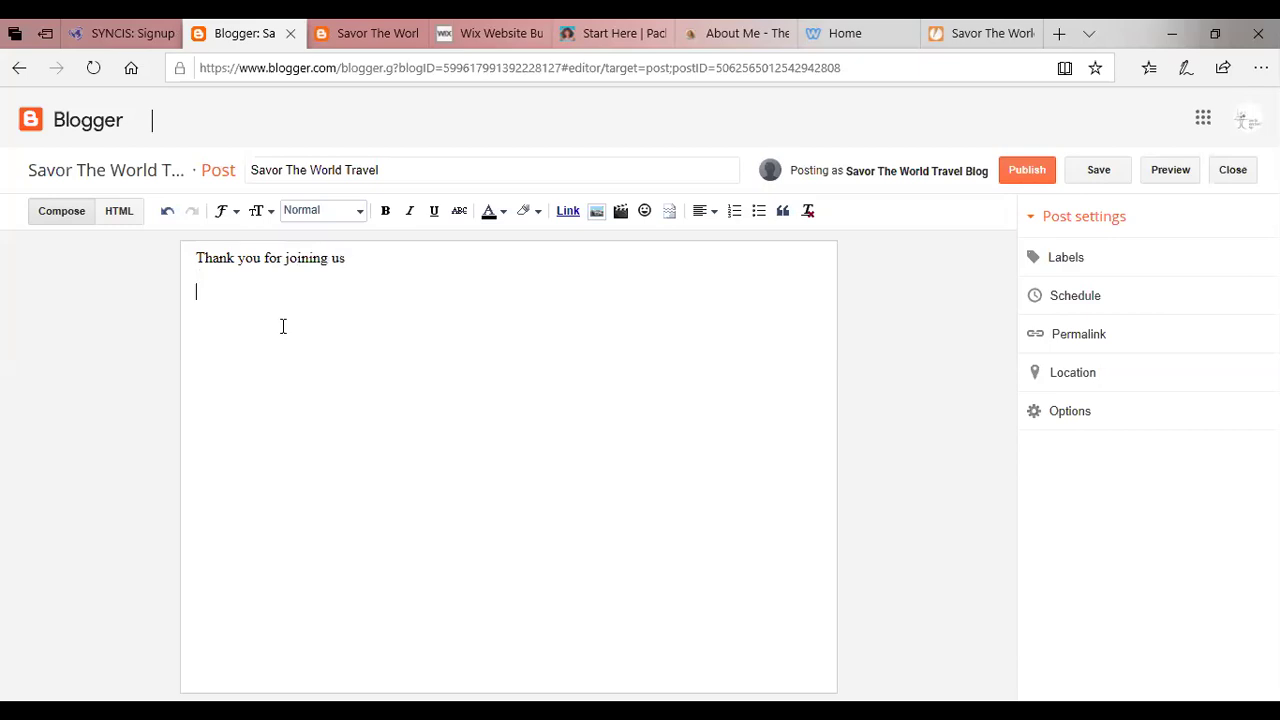
# - Upload the sunset-at-sea photo from Pictures and insert it below the greeting
pyautogui.click(596, 211)
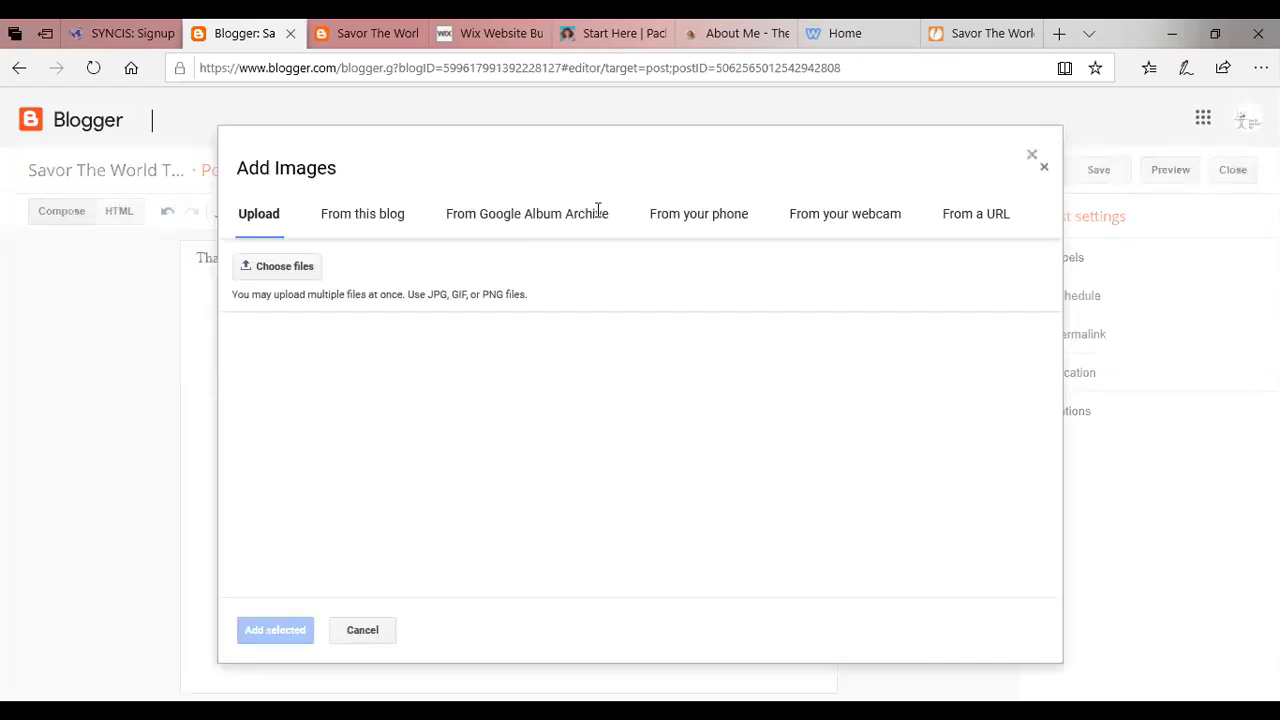
pyautogui.click(276, 266)
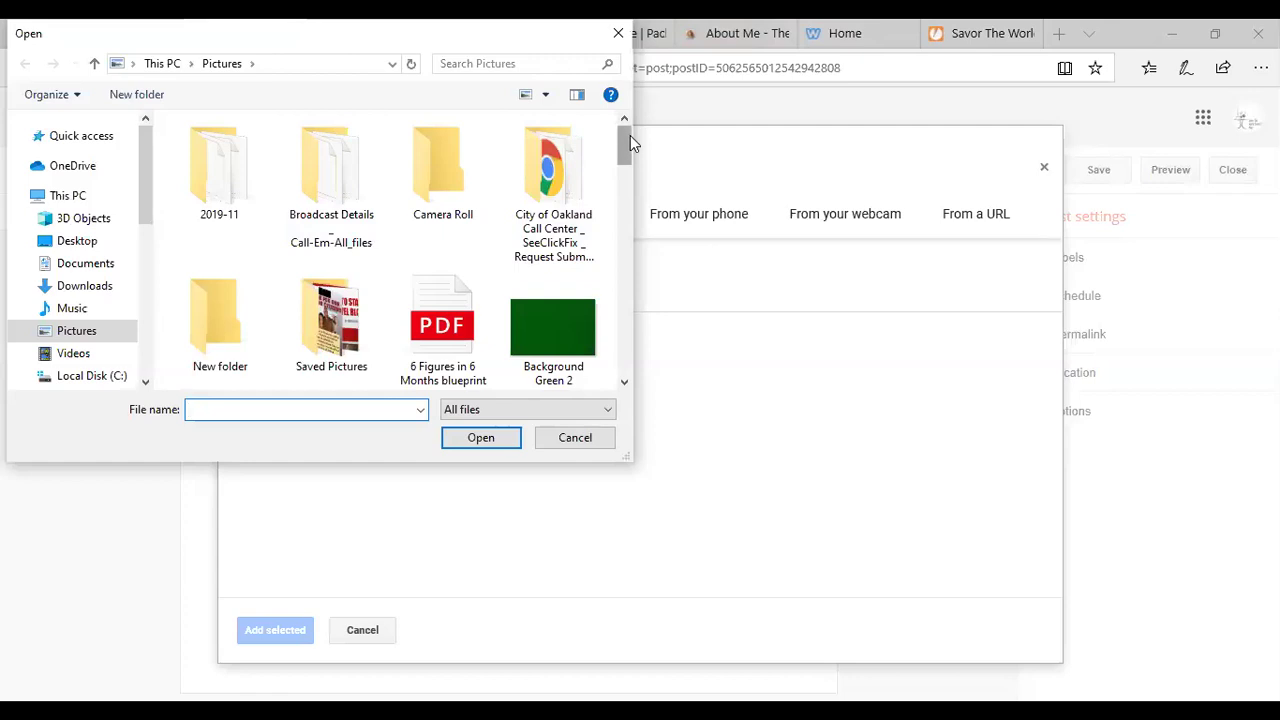
pyautogui.moveTo(626, 140); pyautogui.dragTo(611, 312)
pyautogui.click(218, 213)
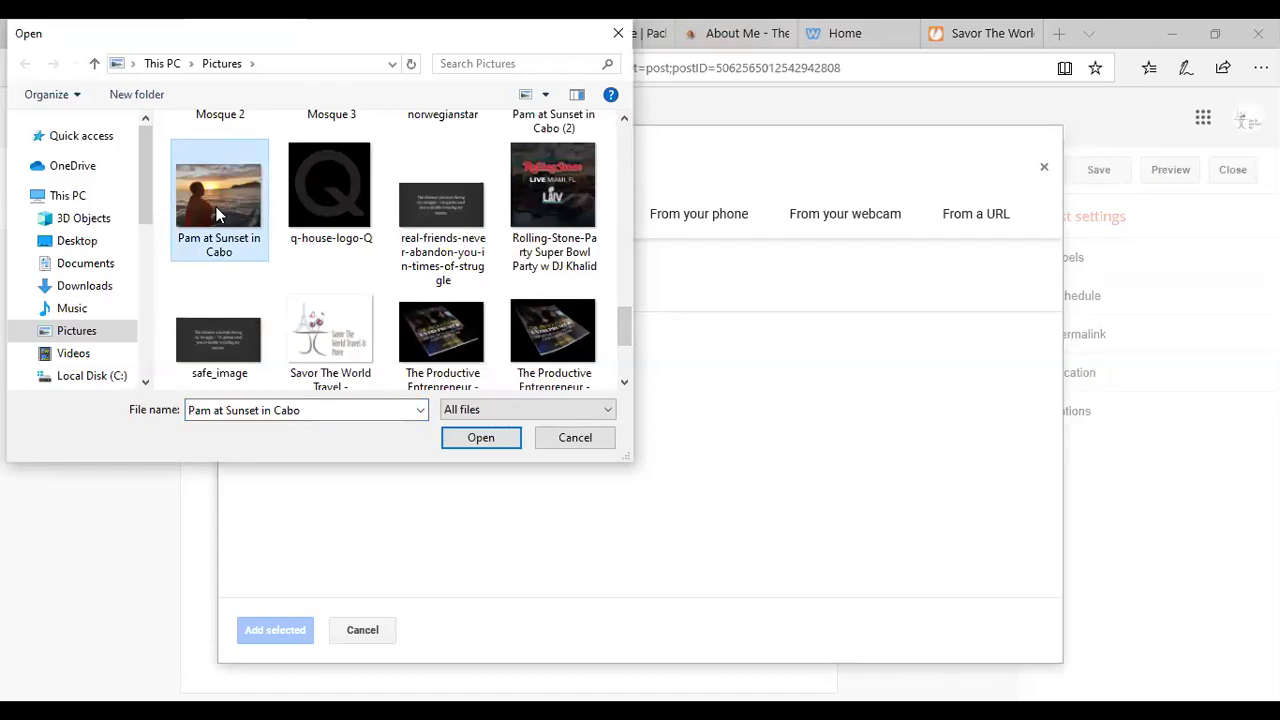
pyautogui.click(474, 443)
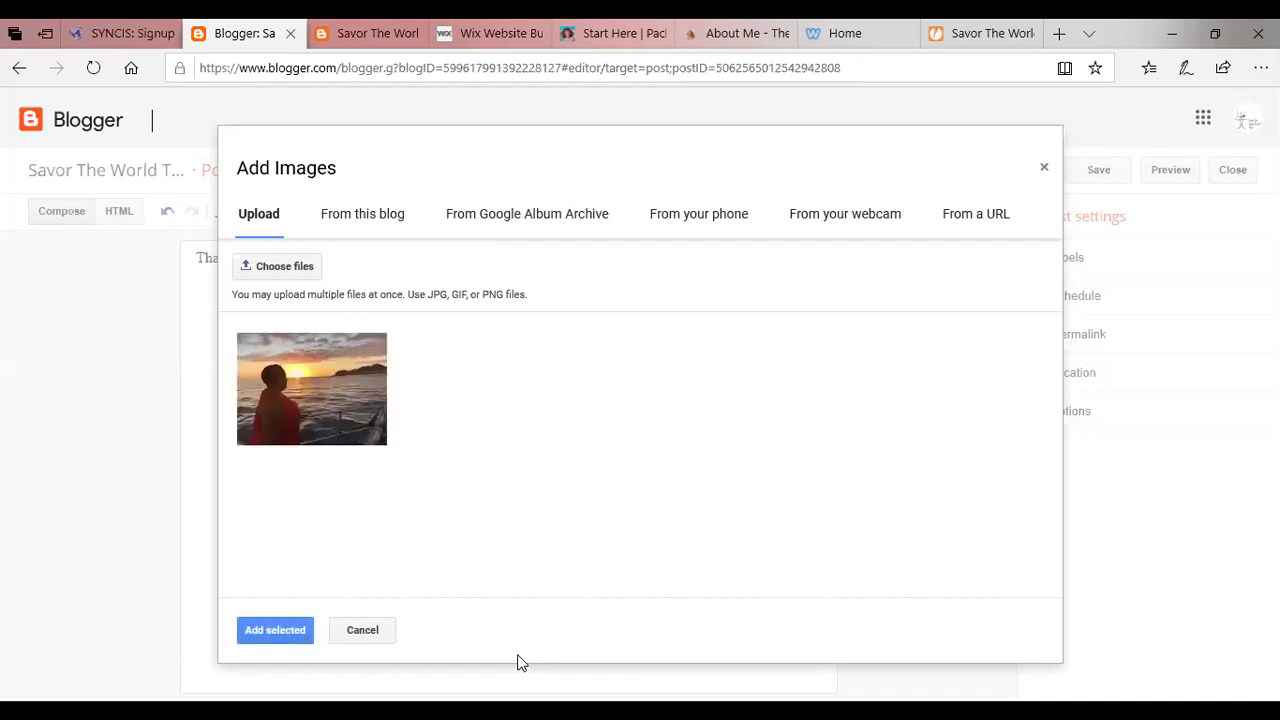
pyautogui.click(272, 630)
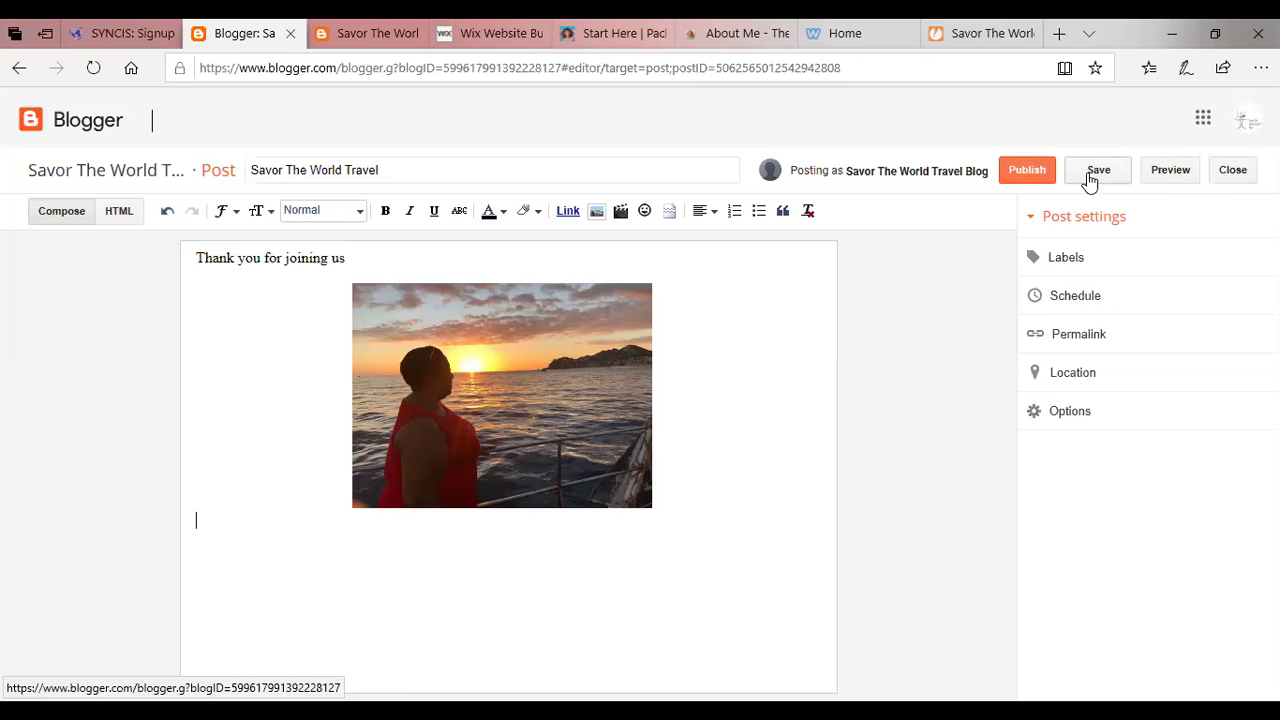
pyautogui.click(1093, 176)
pyautogui.click(1099, 172)
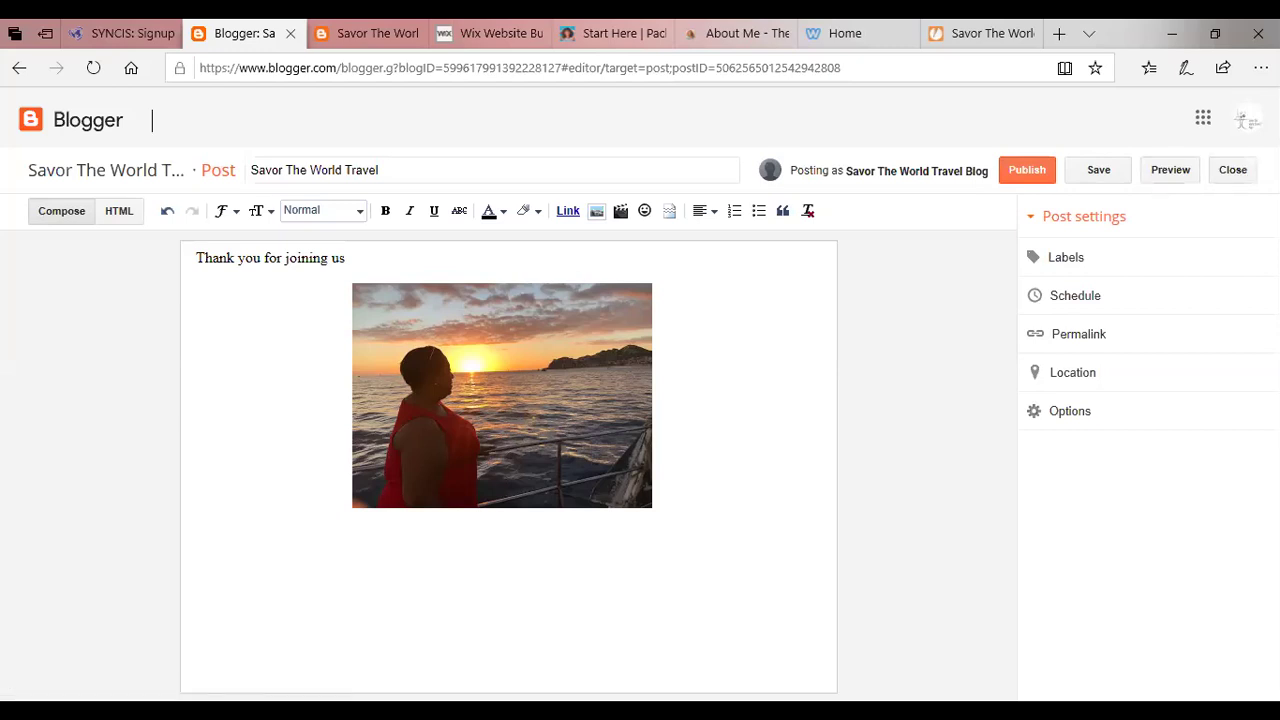
pyautogui.click(1027, 172)
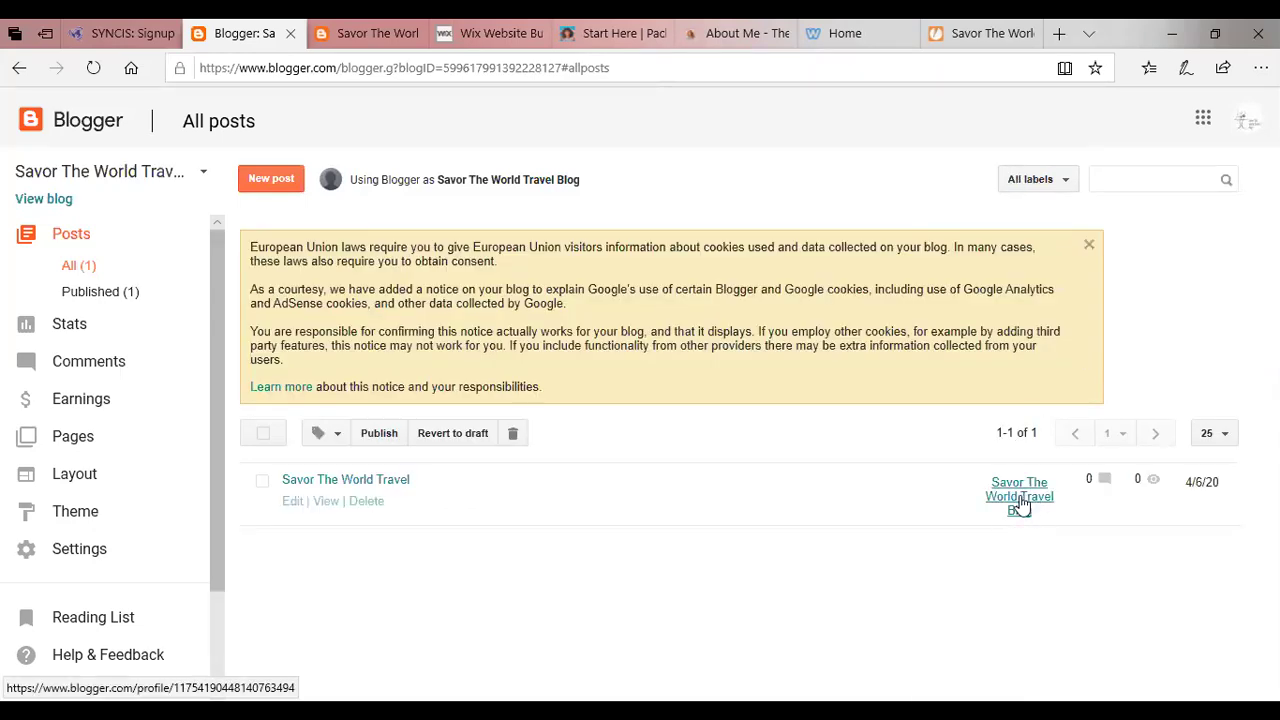
# - Begin a new post with the line 'My favorite place to travel is PARIS FRANCE' and bring up image insertion
pyautogui.click(269, 180)
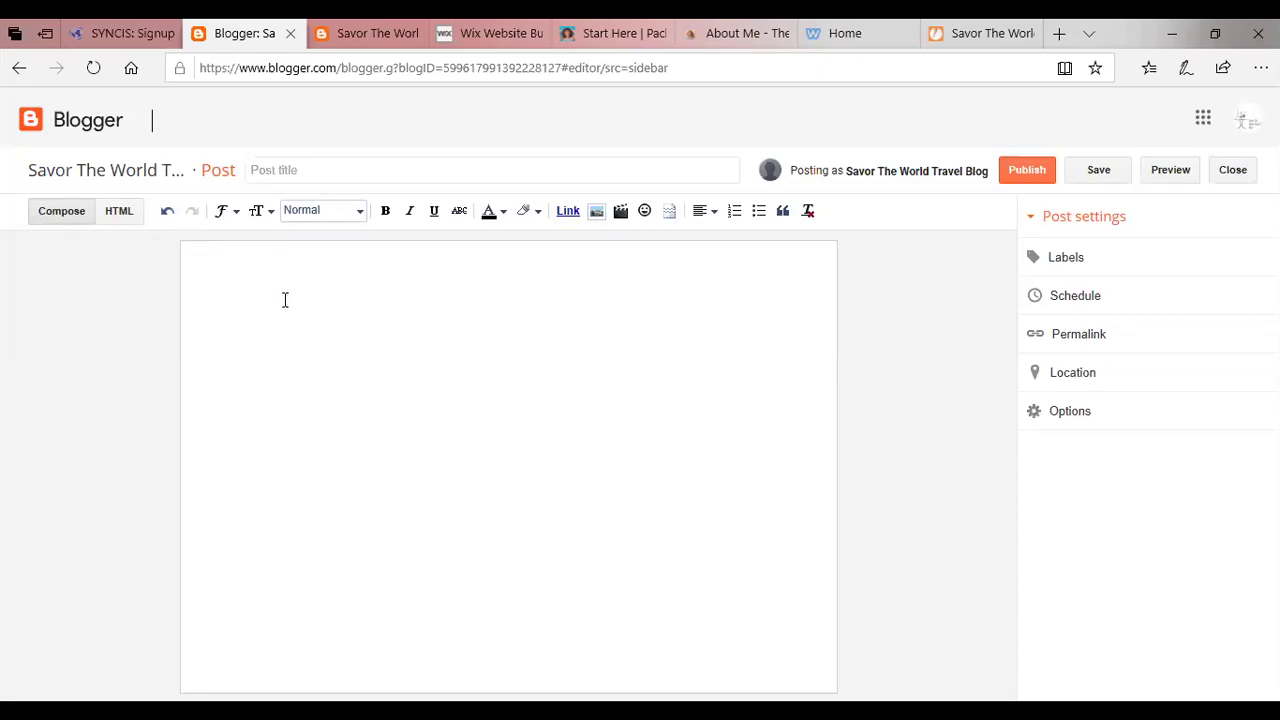
pyautogui.write('My favorite place to travel i')
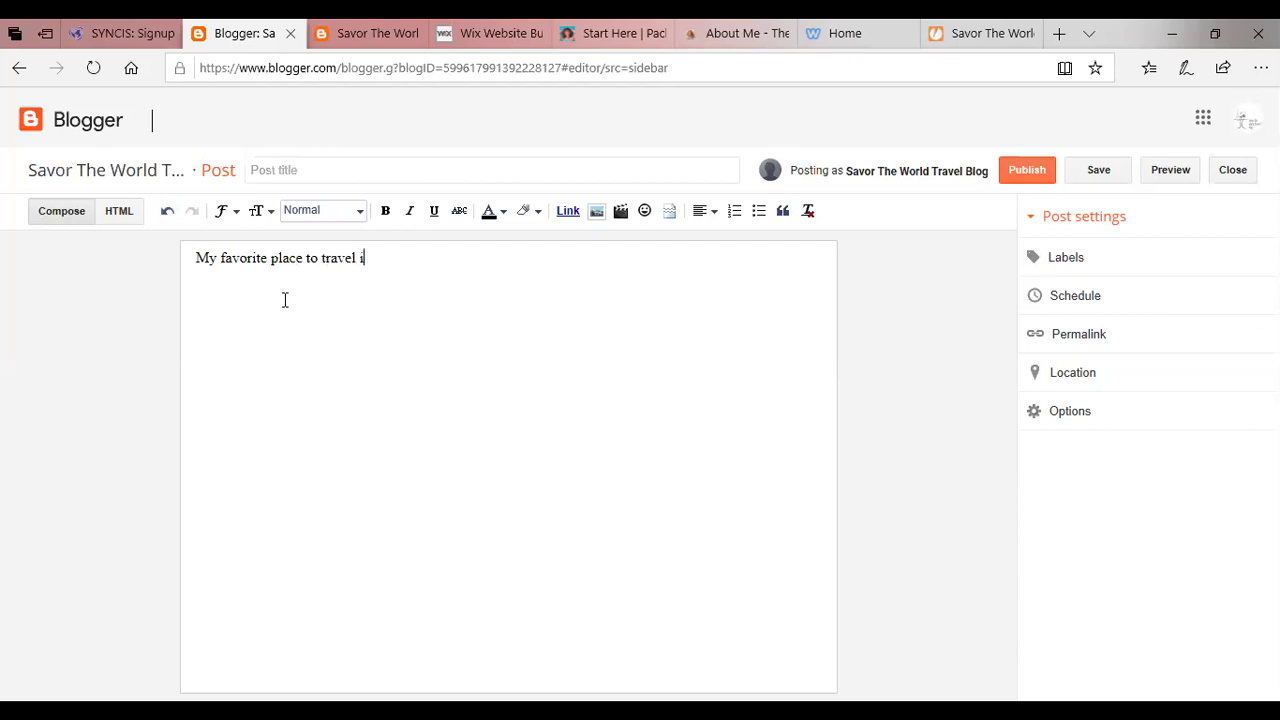
pyautogui.write('s PARIS FRANCE')
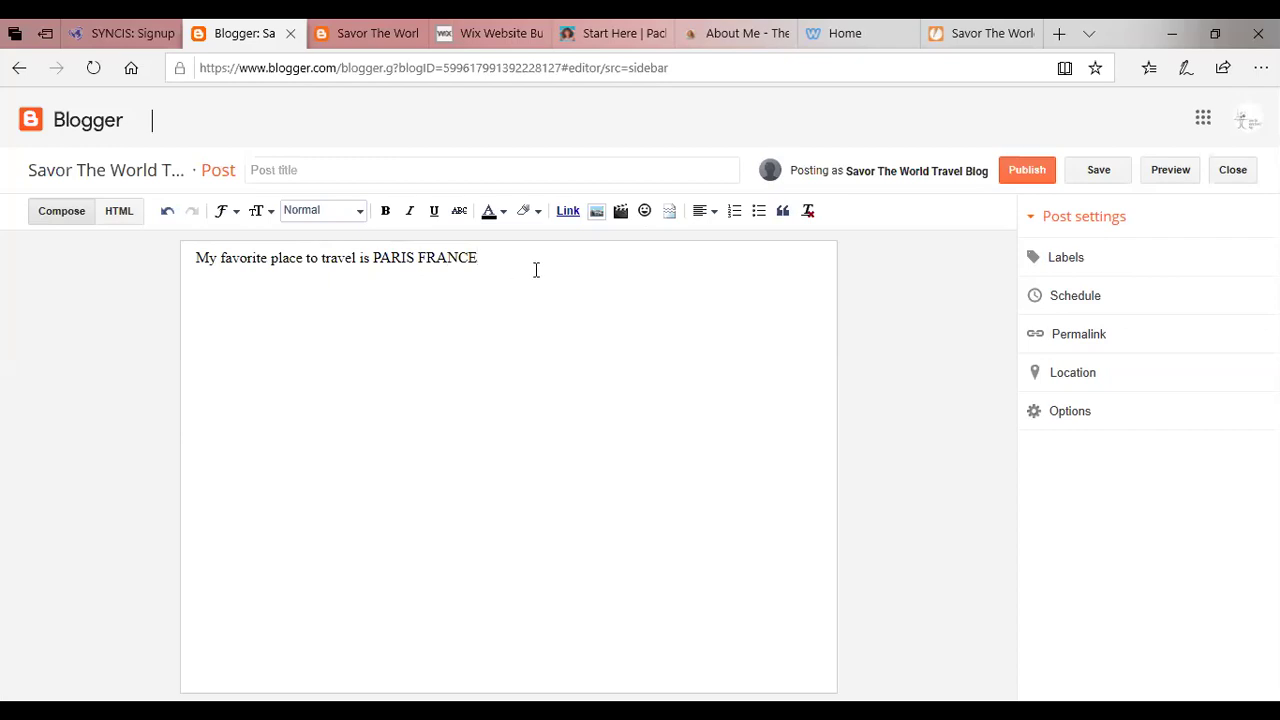
pyautogui.press('Return')
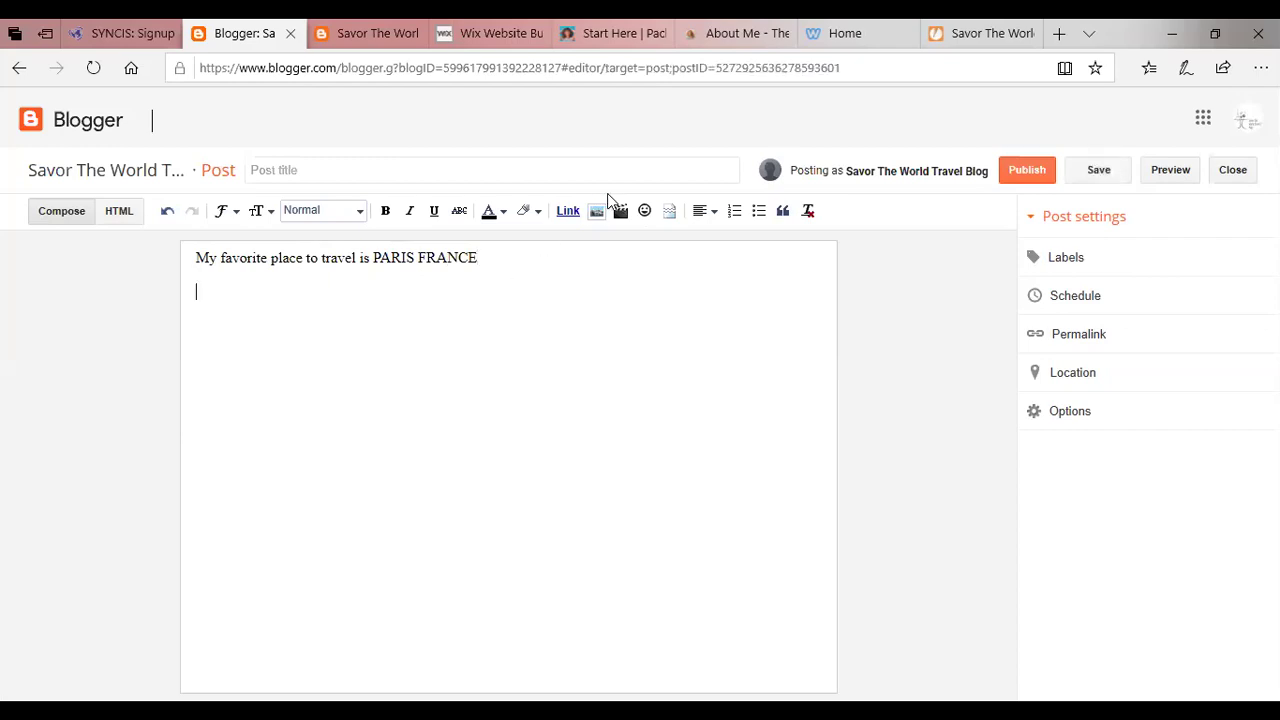
pyautogui.click(596, 214)
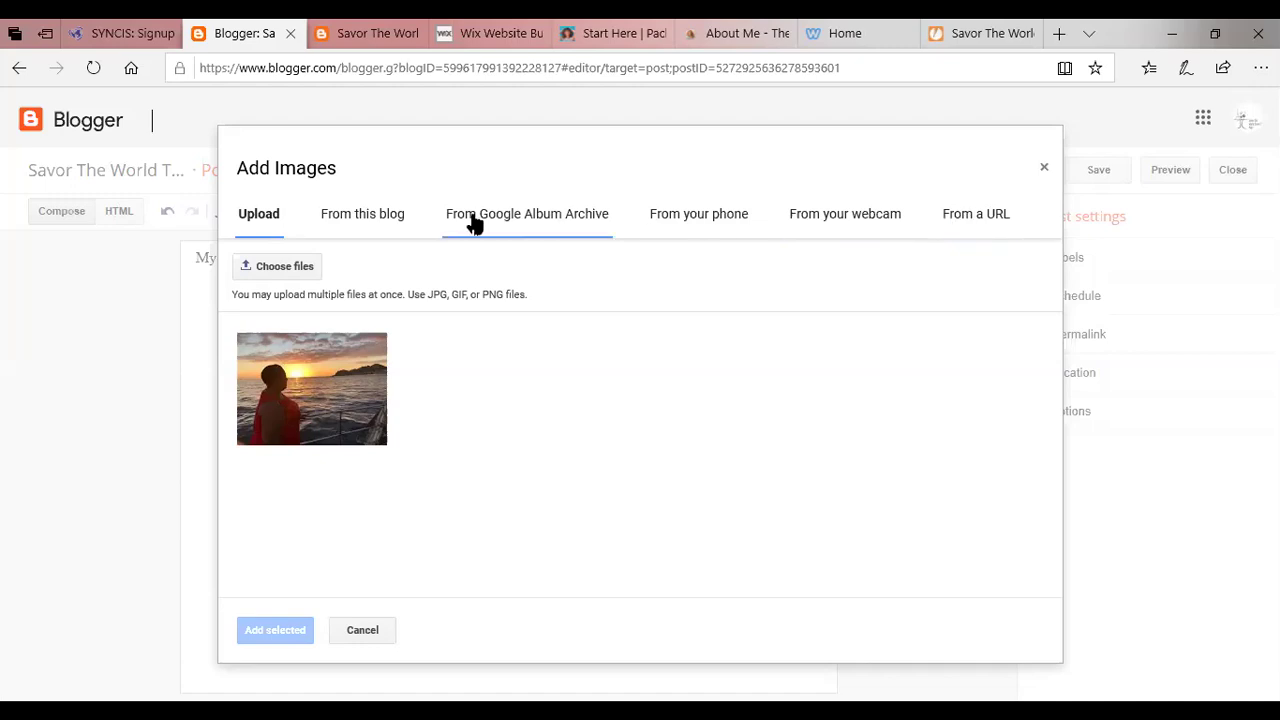
# - Try uploading the Mosque 1 picture, then remove the failed Mosque 1.jfif upload
pyautogui.click(282, 263)
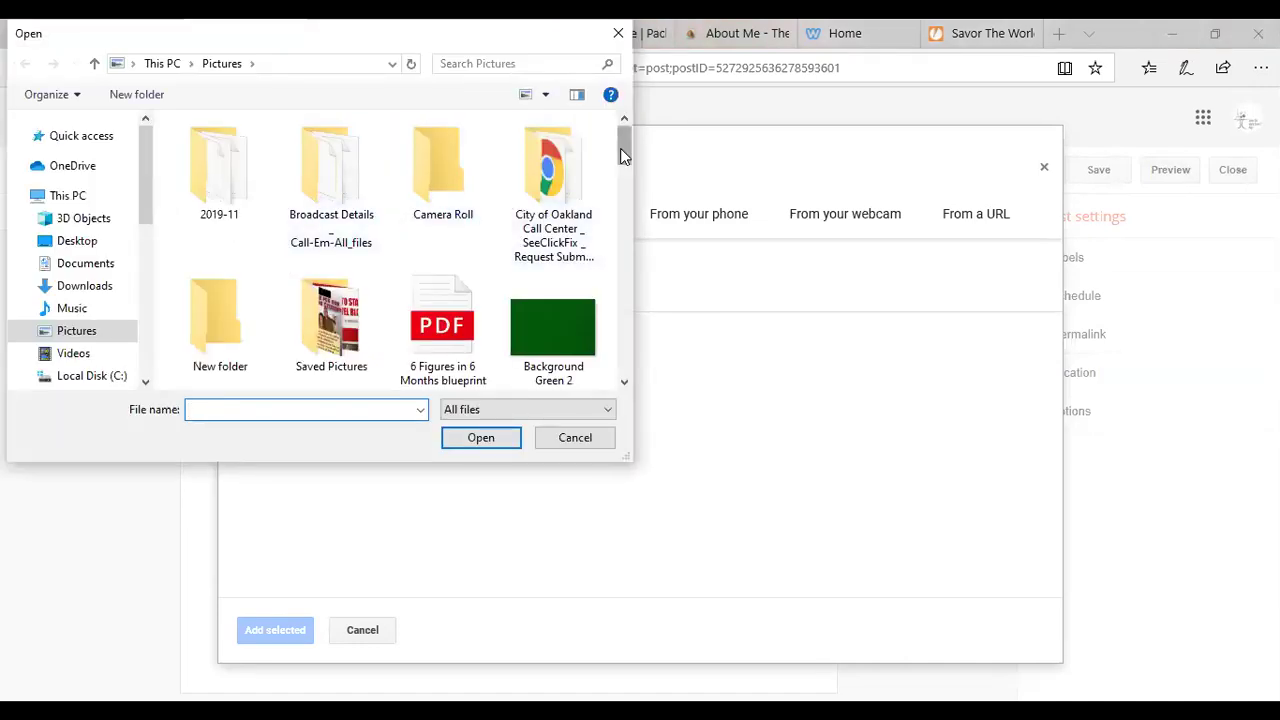
pyautogui.moveTo(620, 152); pyautogui.dragTo(621, 271)
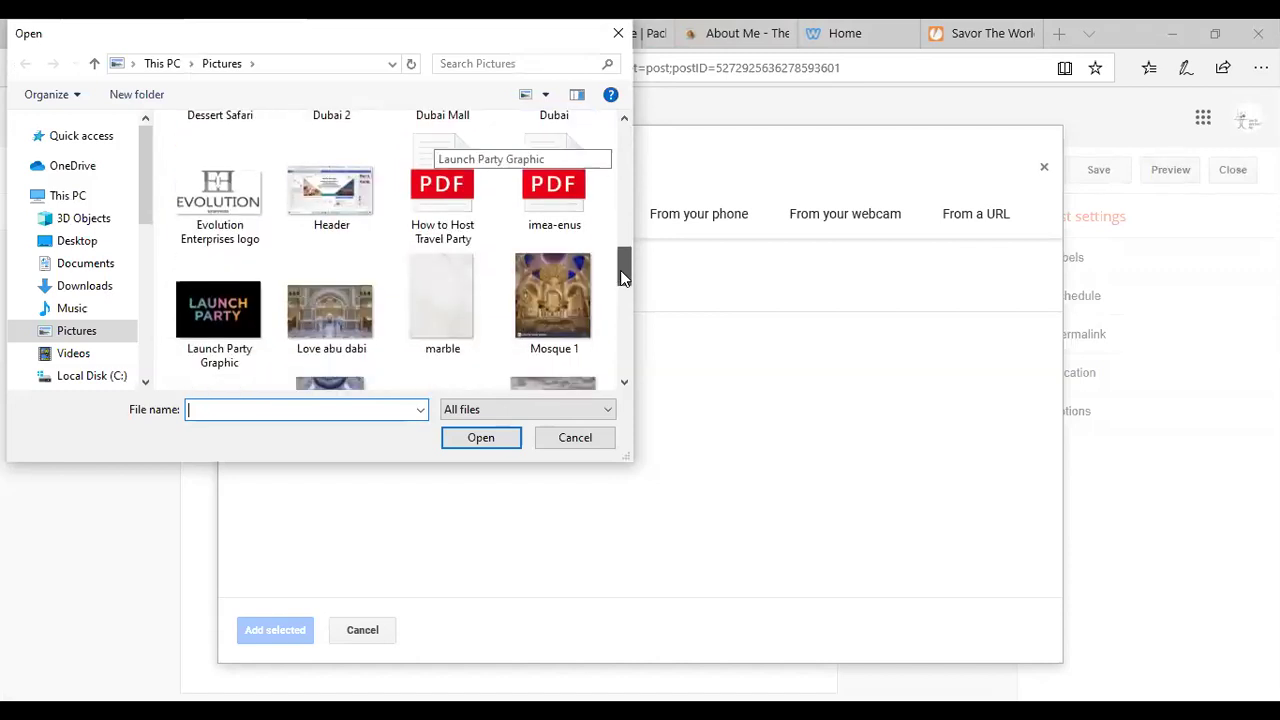
pyautogui.click(551, 281)
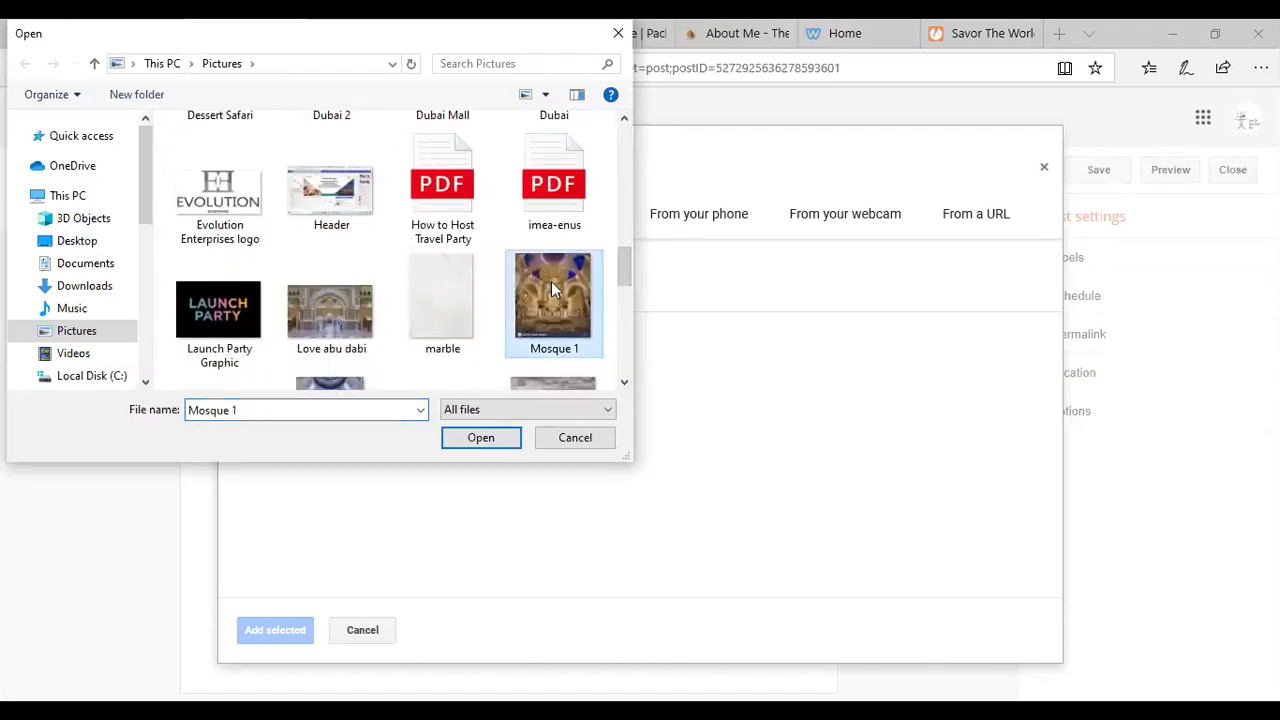
pyautogui.click(484, 439)
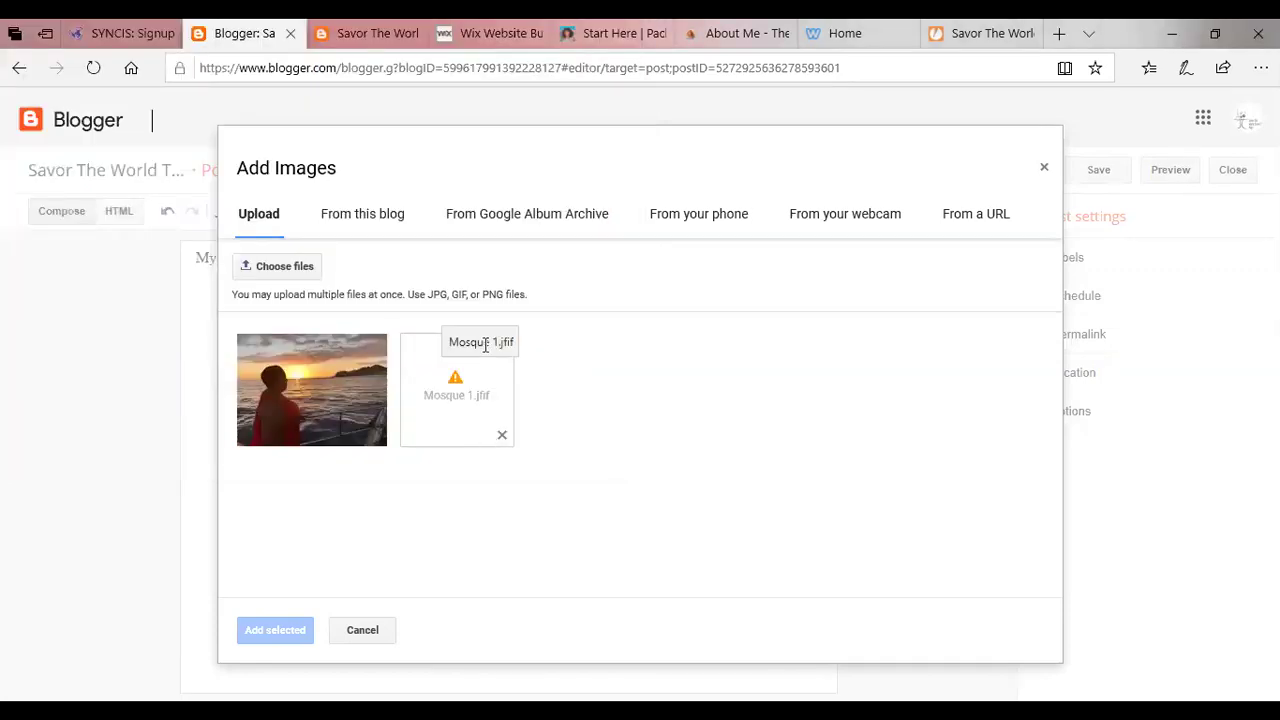
pyautogui.click(502, 435)
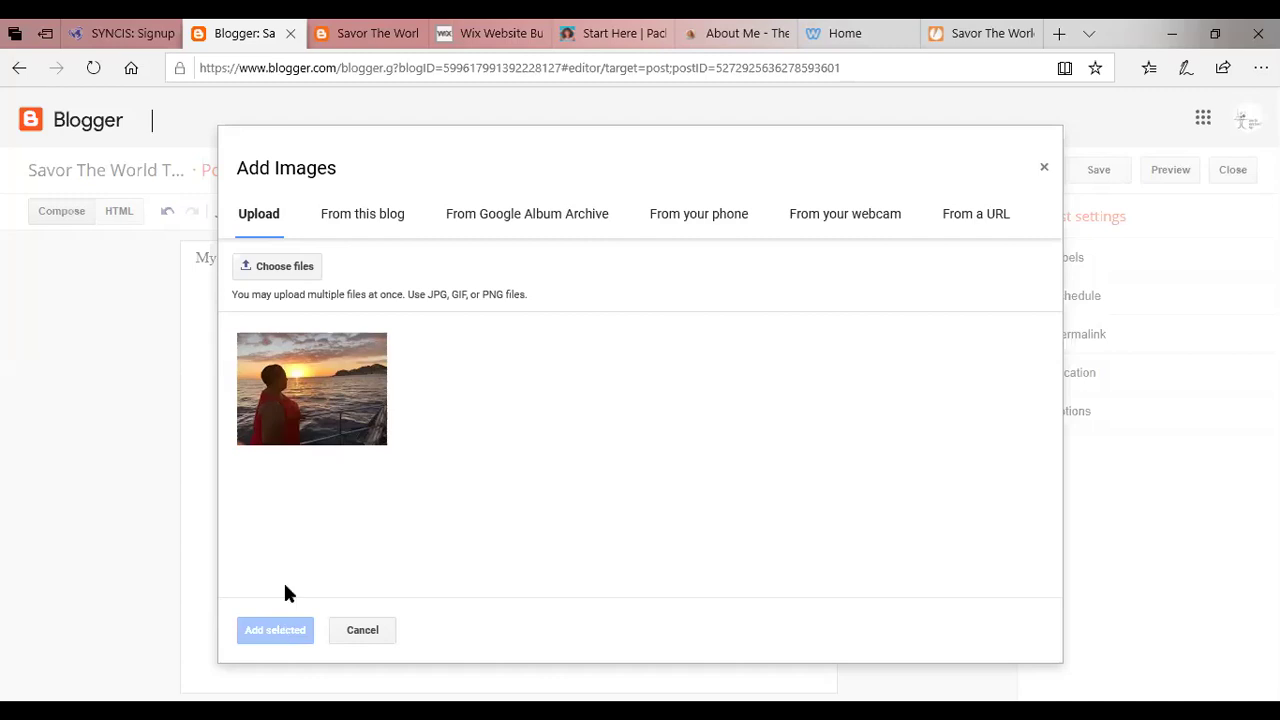
# - Upload the Craigslist 3 resort pool photo and insert it below the first line
pyautogui.click(283, 268)
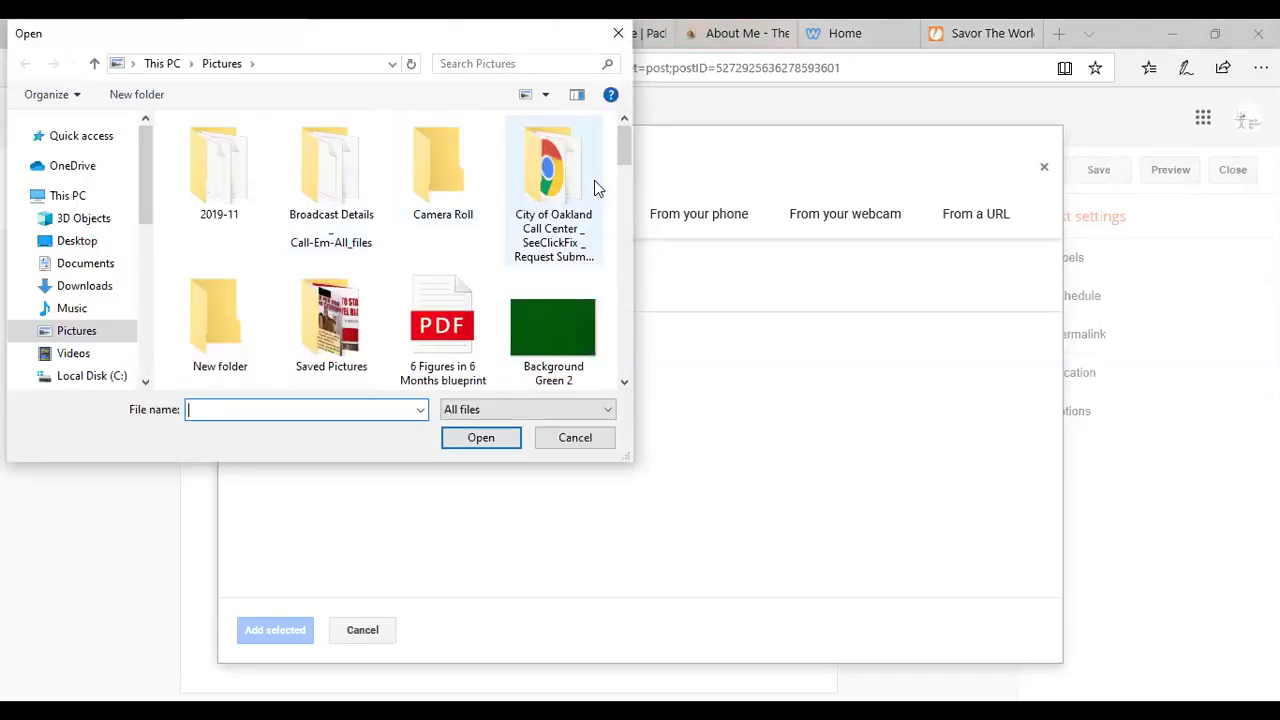
pyautogui.moveTo(624, 150); pyautogui.dragTo(622, 206)
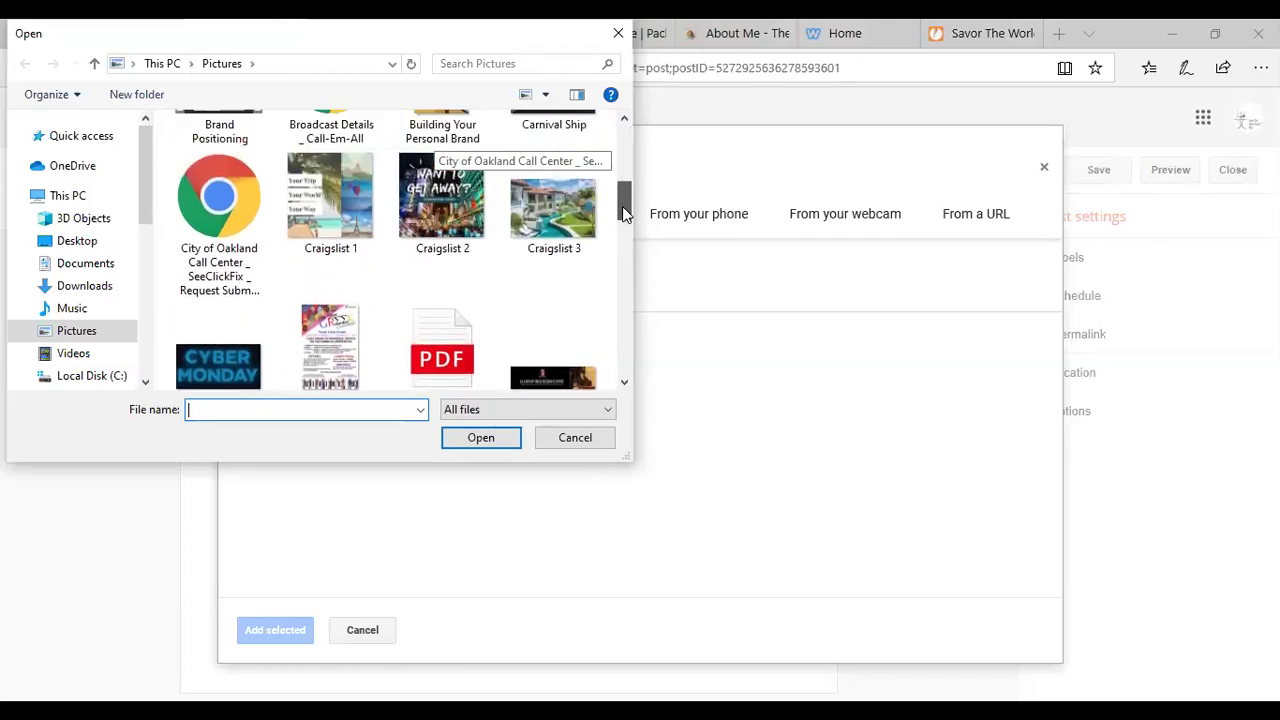
pyautogui.click(549, 196)
pyautogui.click(474, 437)
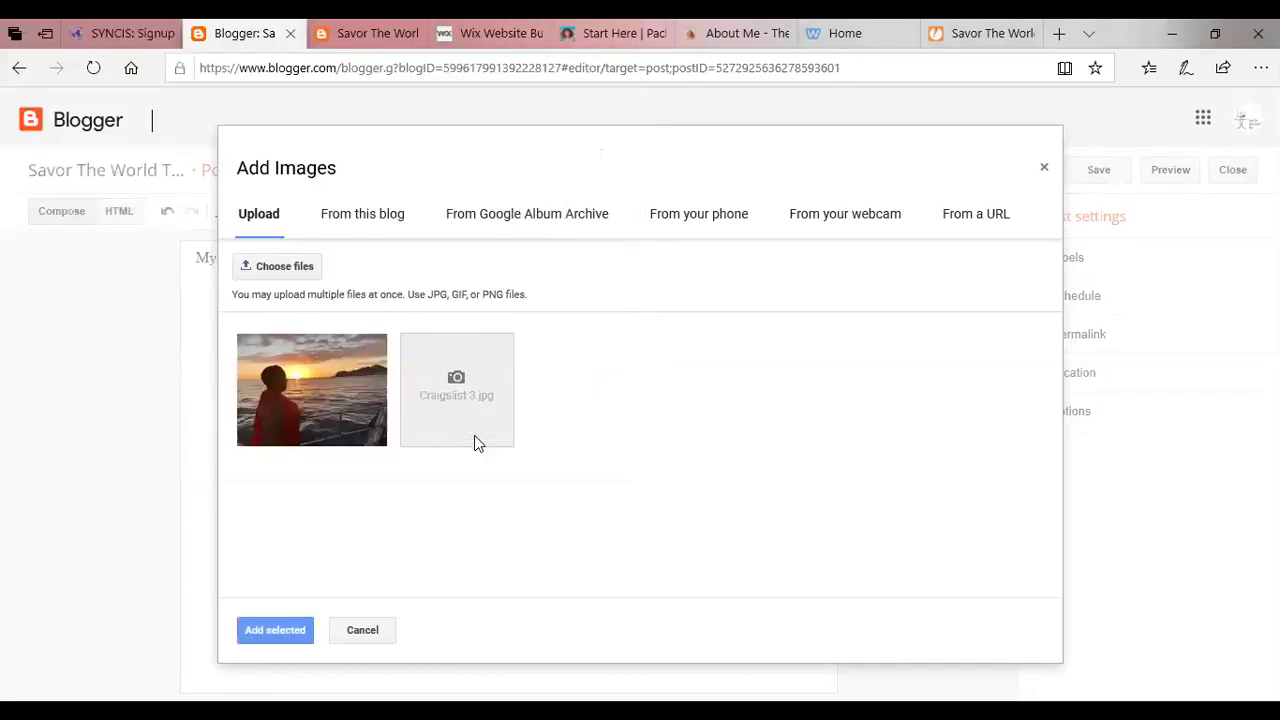
pyautogui.click(273, 628)
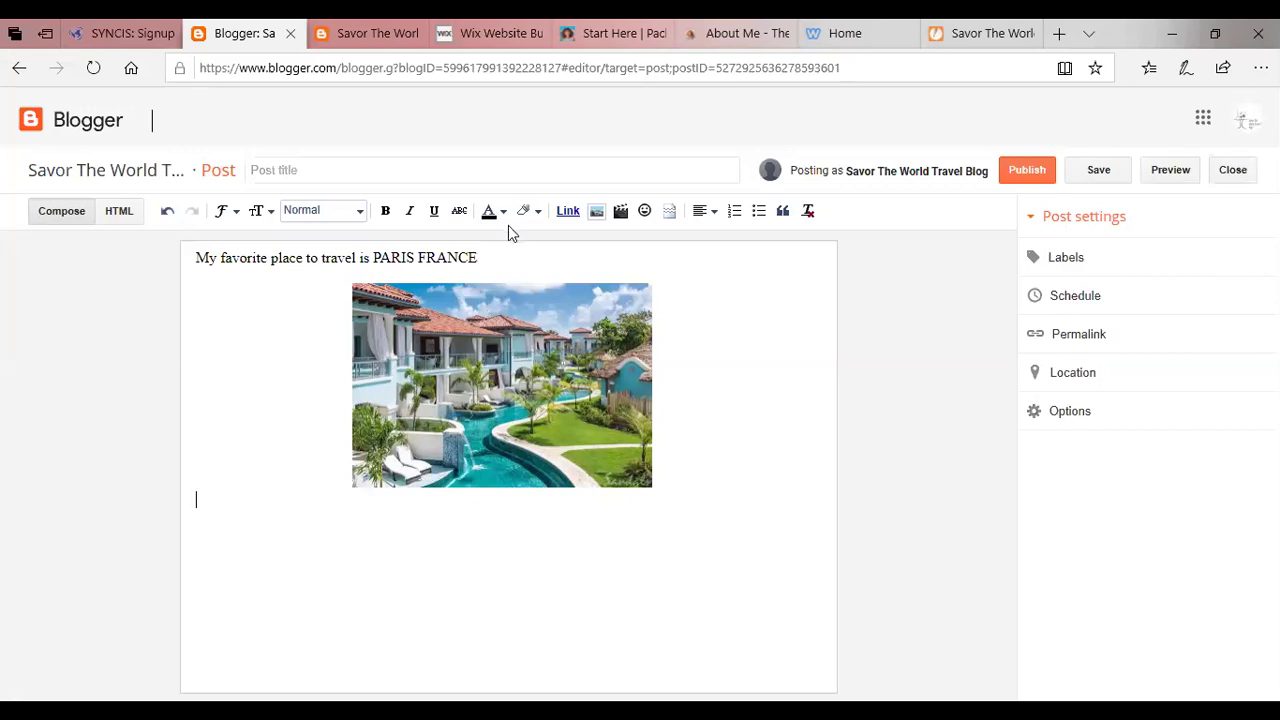
# - Replace PARIS FRANCE with Los Cabos Mexico, then save and publish the post
pyautogui.moveTo(480, 257); pyautogui.dragTo(378, 254)
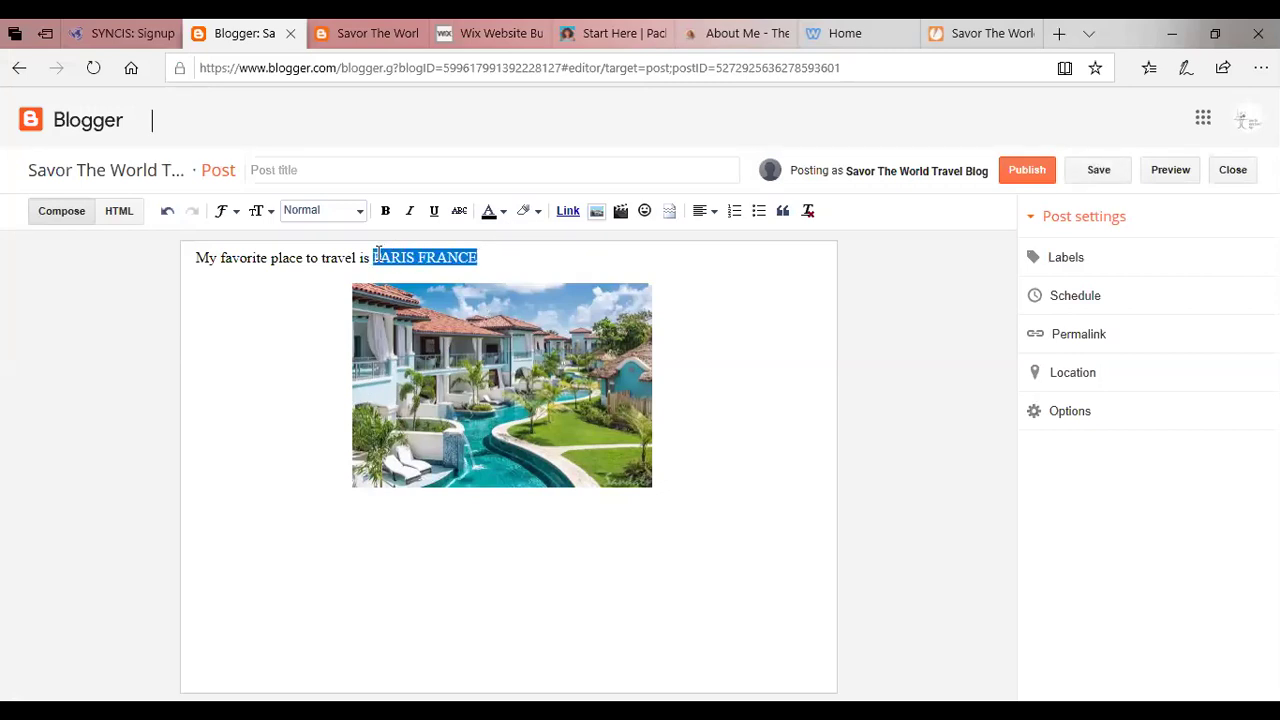
pyautogui.write('Ios Cabos Mexico')
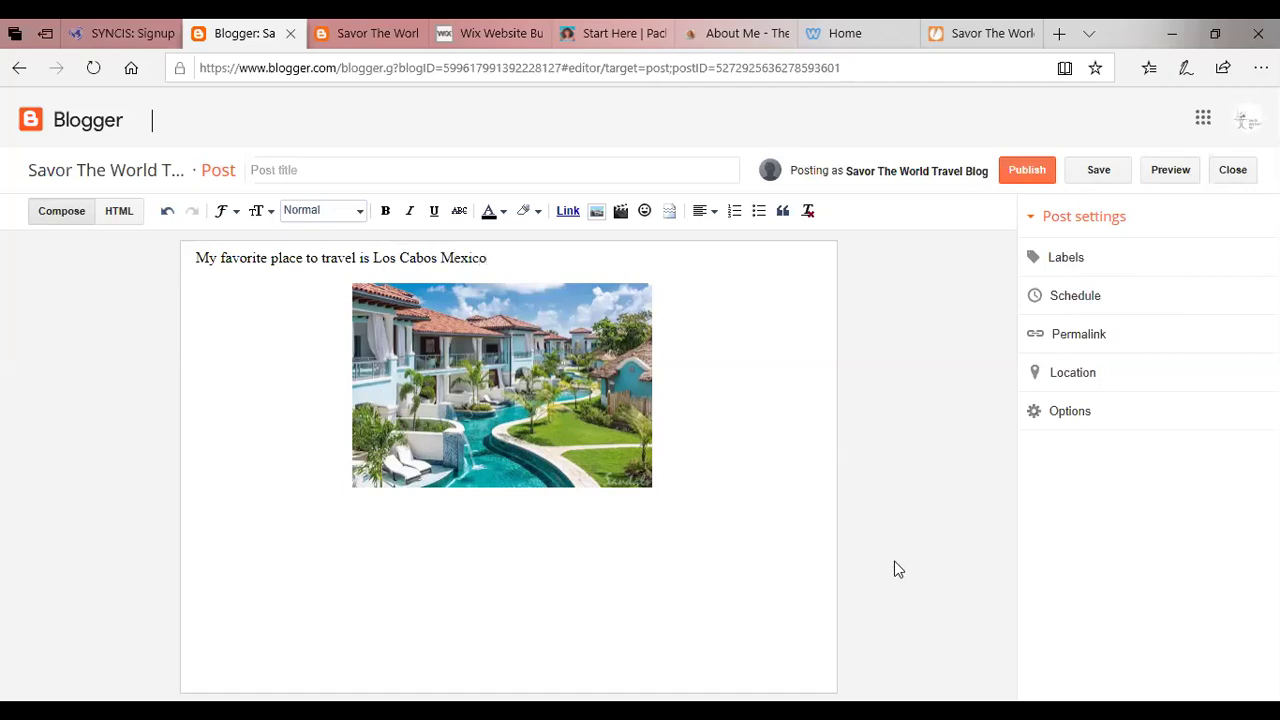
pyautogui.click(1092, 171)
pyautogui.click(1030, 172)
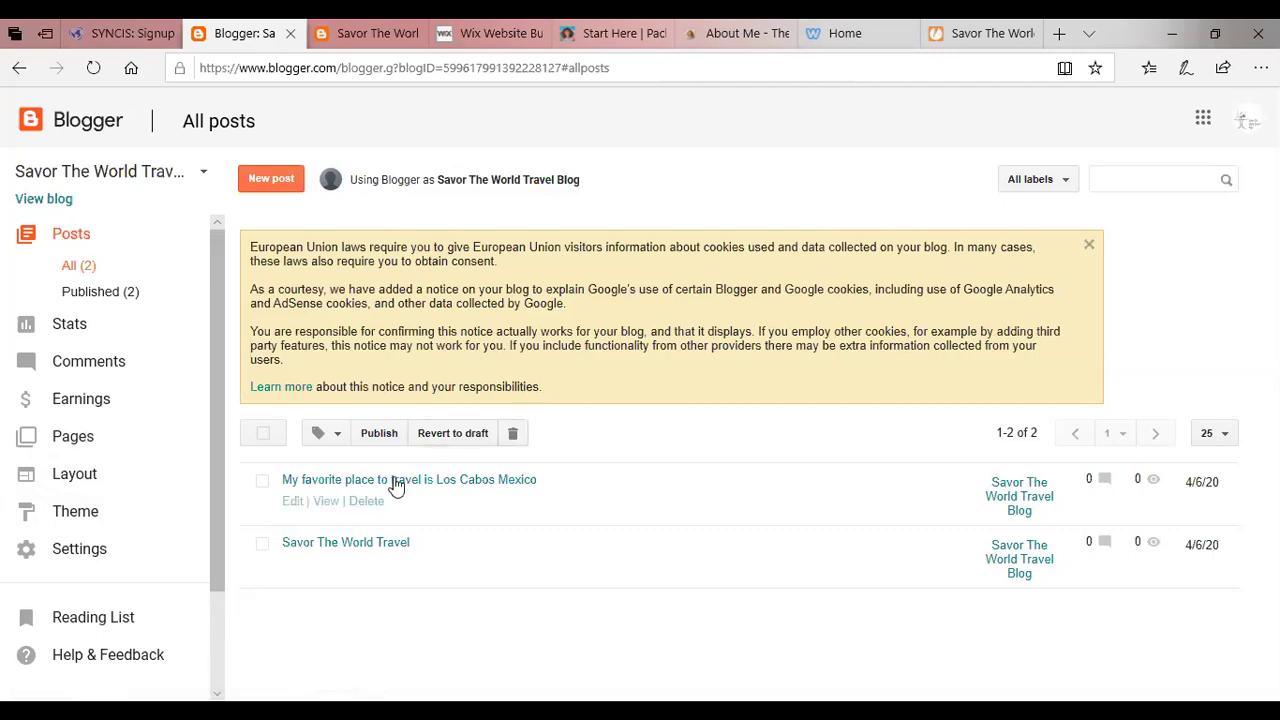
# - Open the live blog home page and read the full Los Cabos Mexico post
pyautogui.click(386, 442)
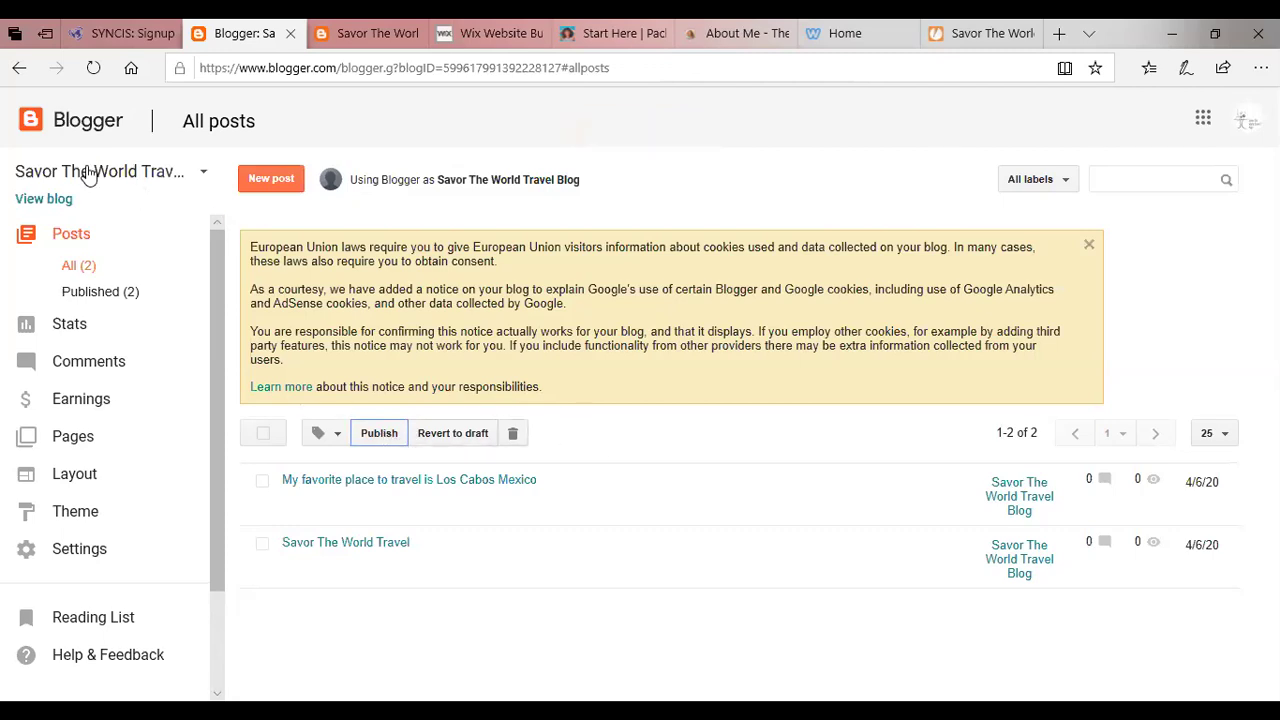
pyautogui.click(44, 200)
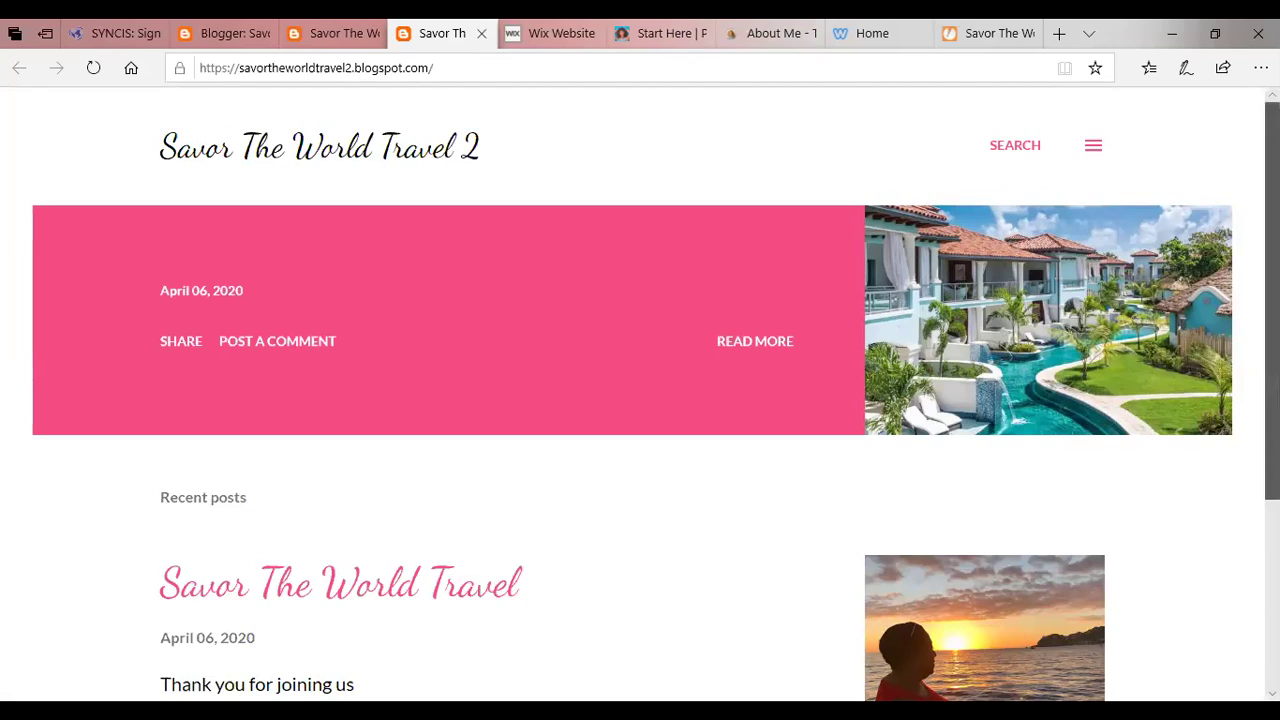
pyautogui.scroll(-1, 636, 190)
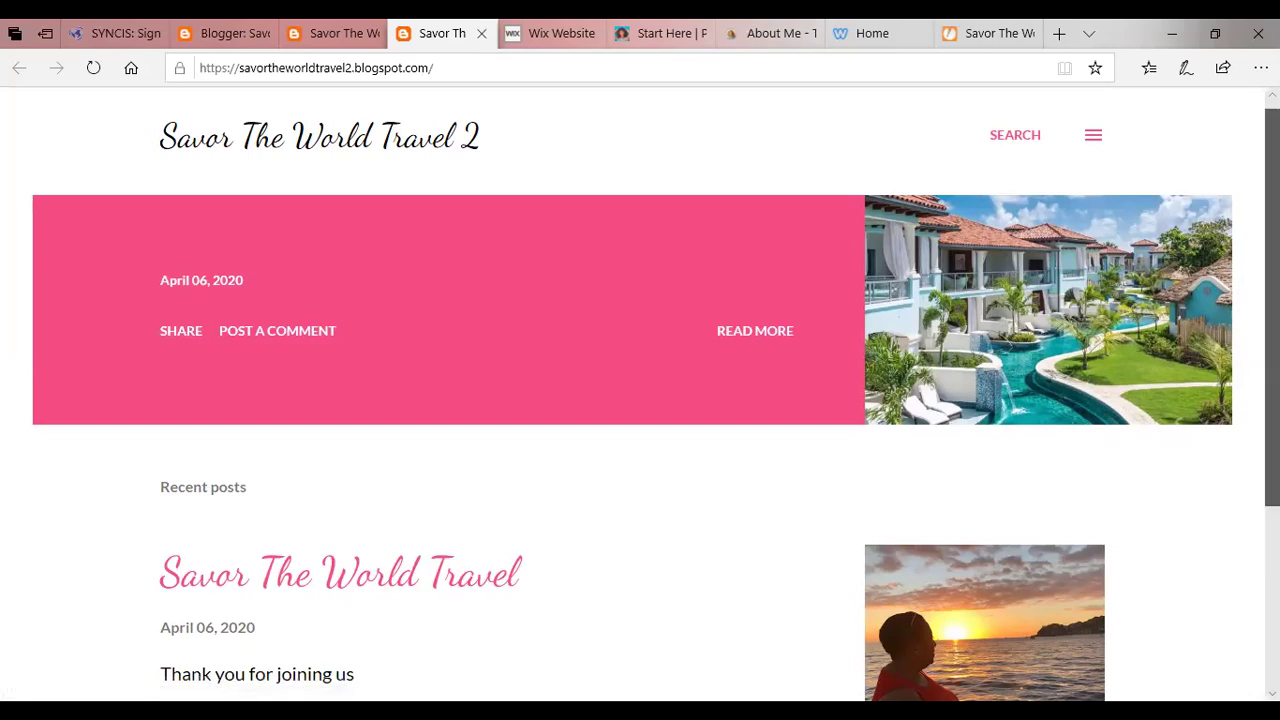
pyautogui.click(755, 340)
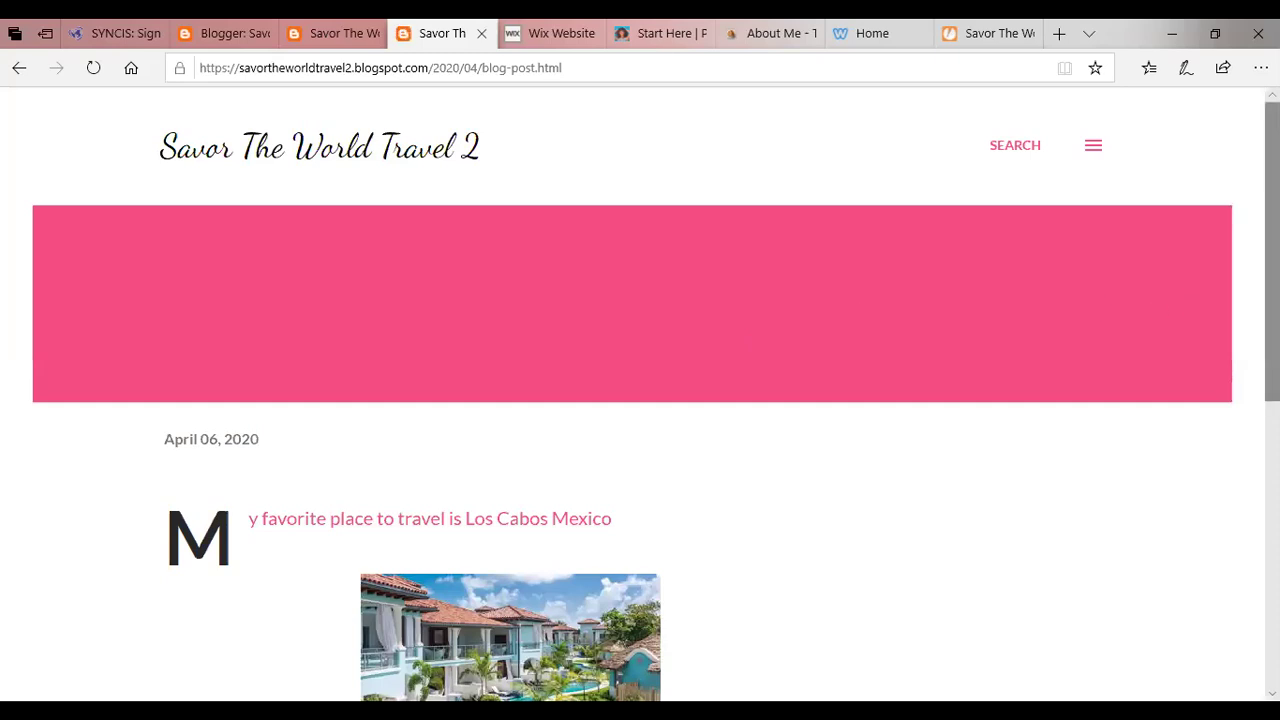
pyautogui.moveTo(1272, 250); pyautogui.dragTo(1222, 238)
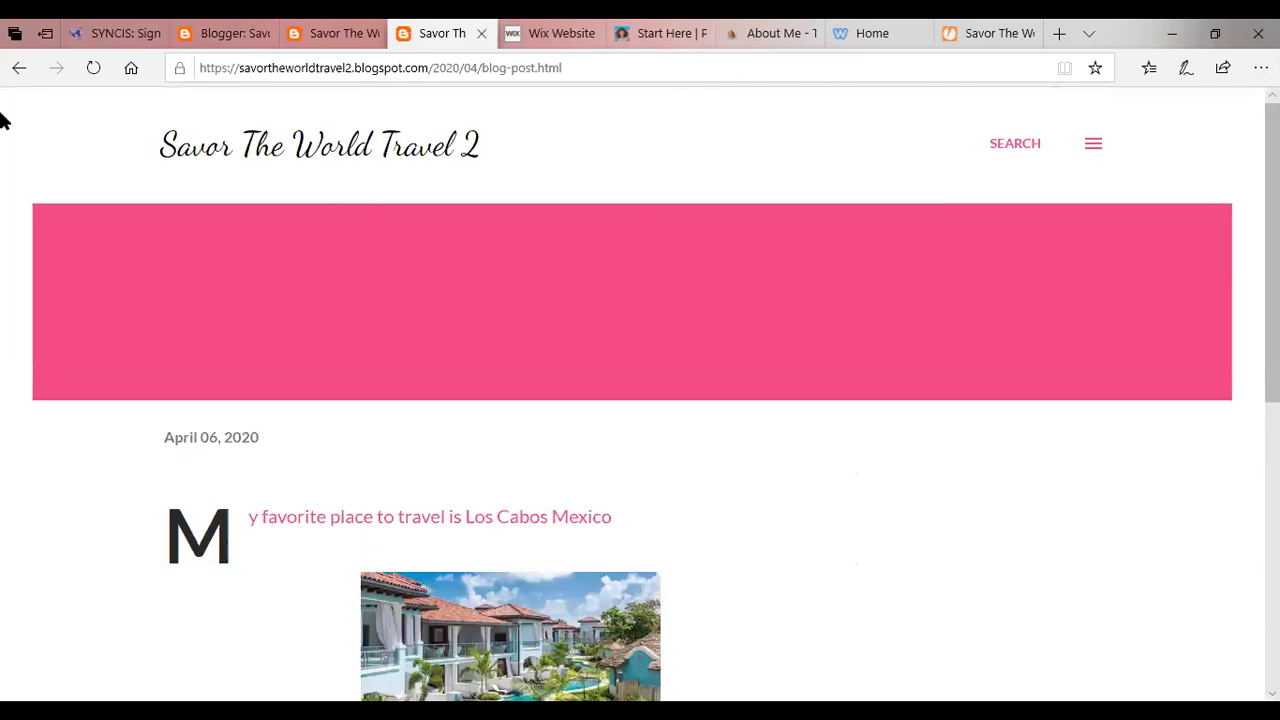
# - Return to the blog home, open the Savor The World Travel post, and show its share options
pyautogui.click(18, 67)
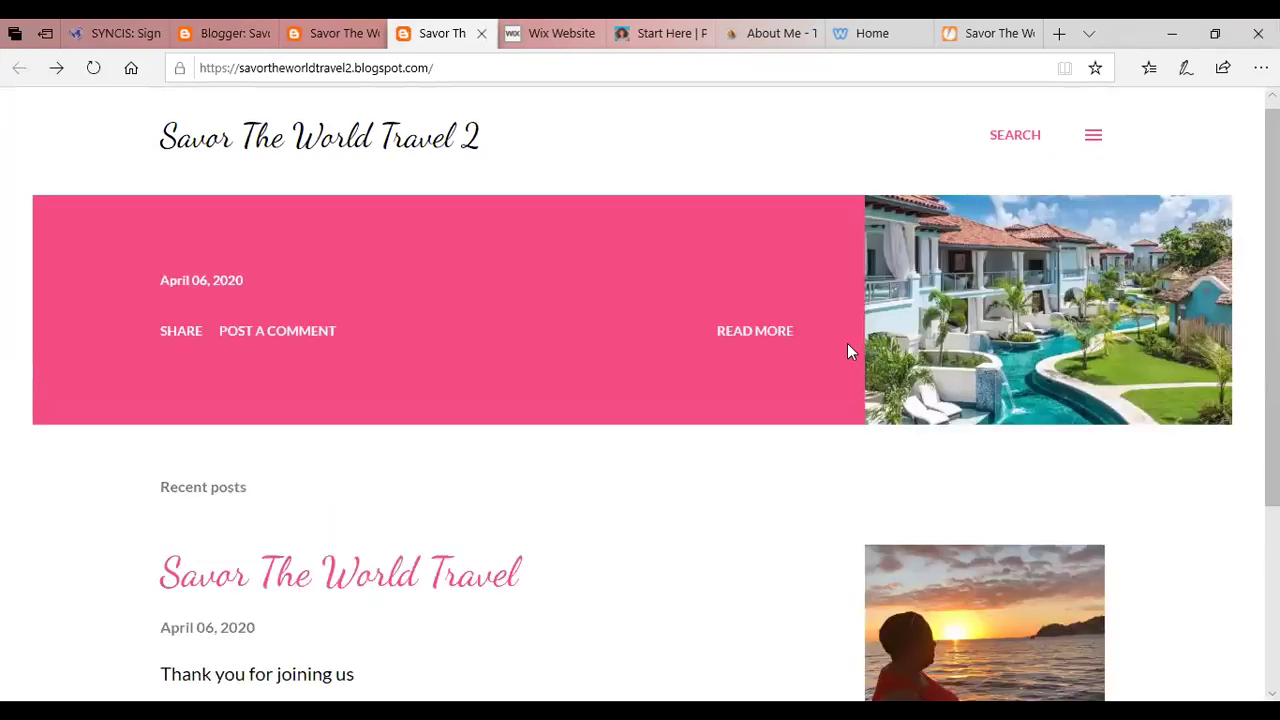
pyautogui.moveTo(1272, 300); pyautogui.dragTo(1272, 390)
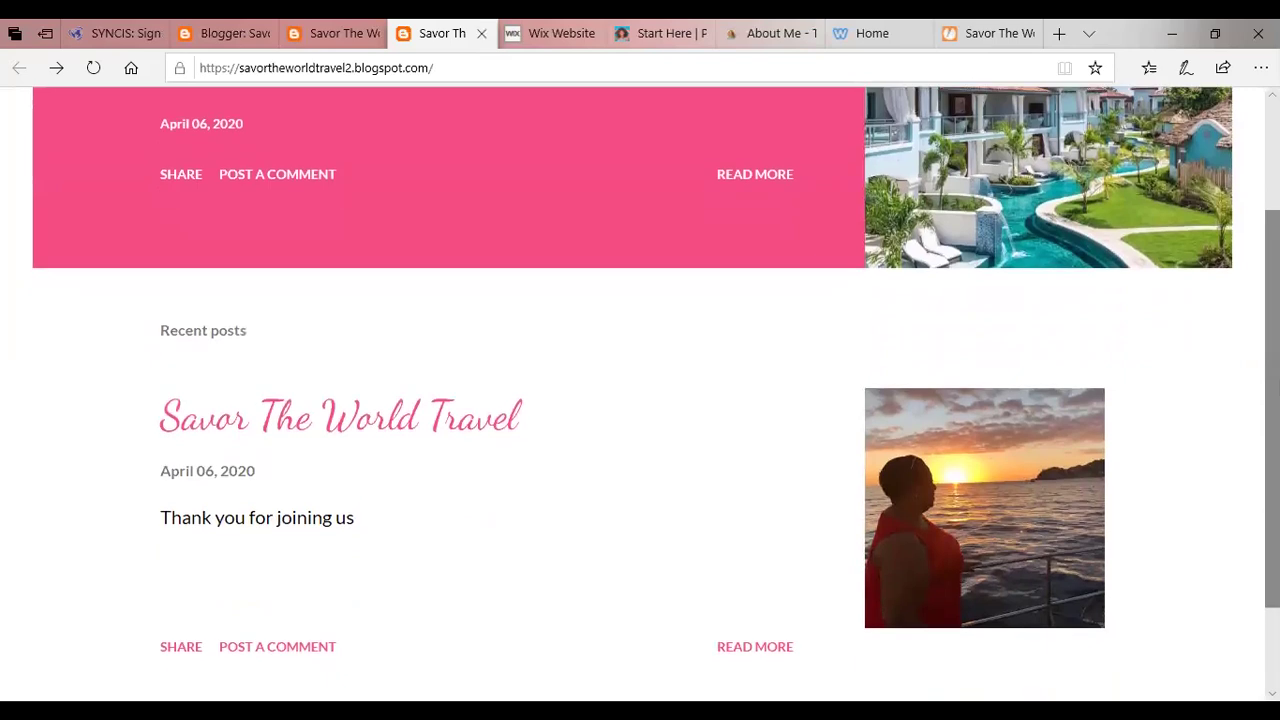
pyautogui.click(940, 483)
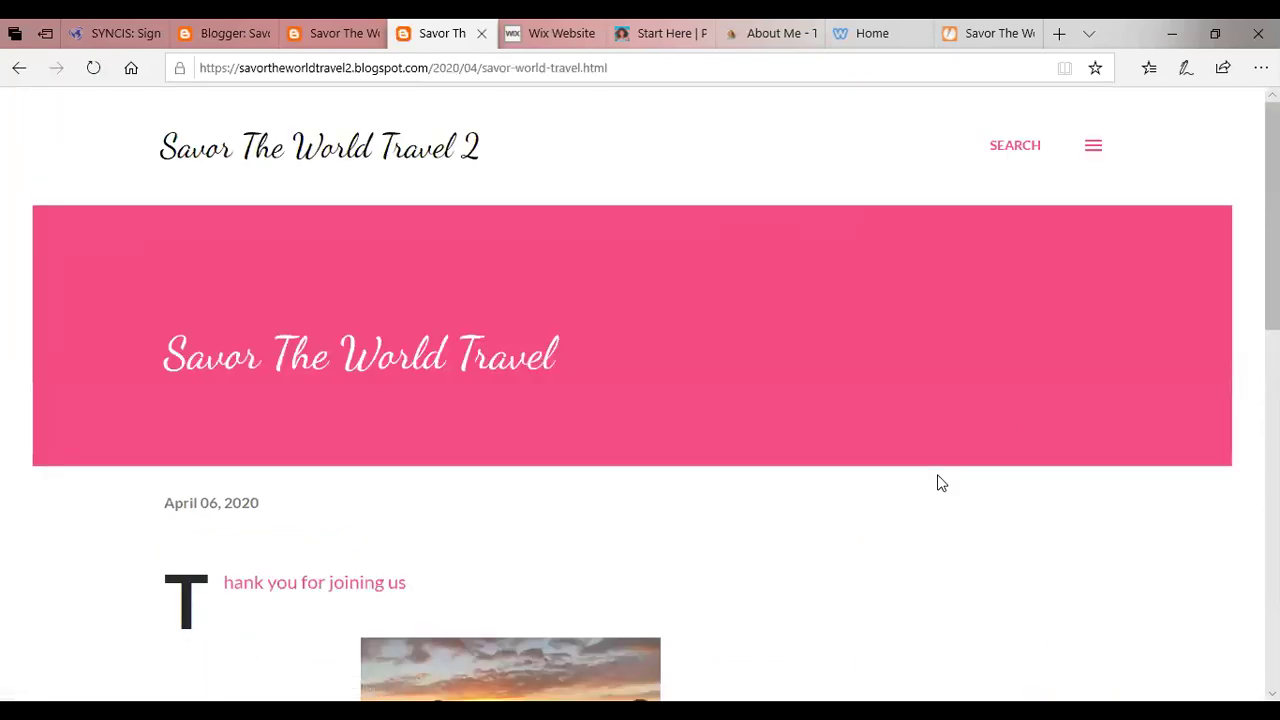
pyautogui.moveTo(1272, 250); pyautogui.dragTo(1272, 503)
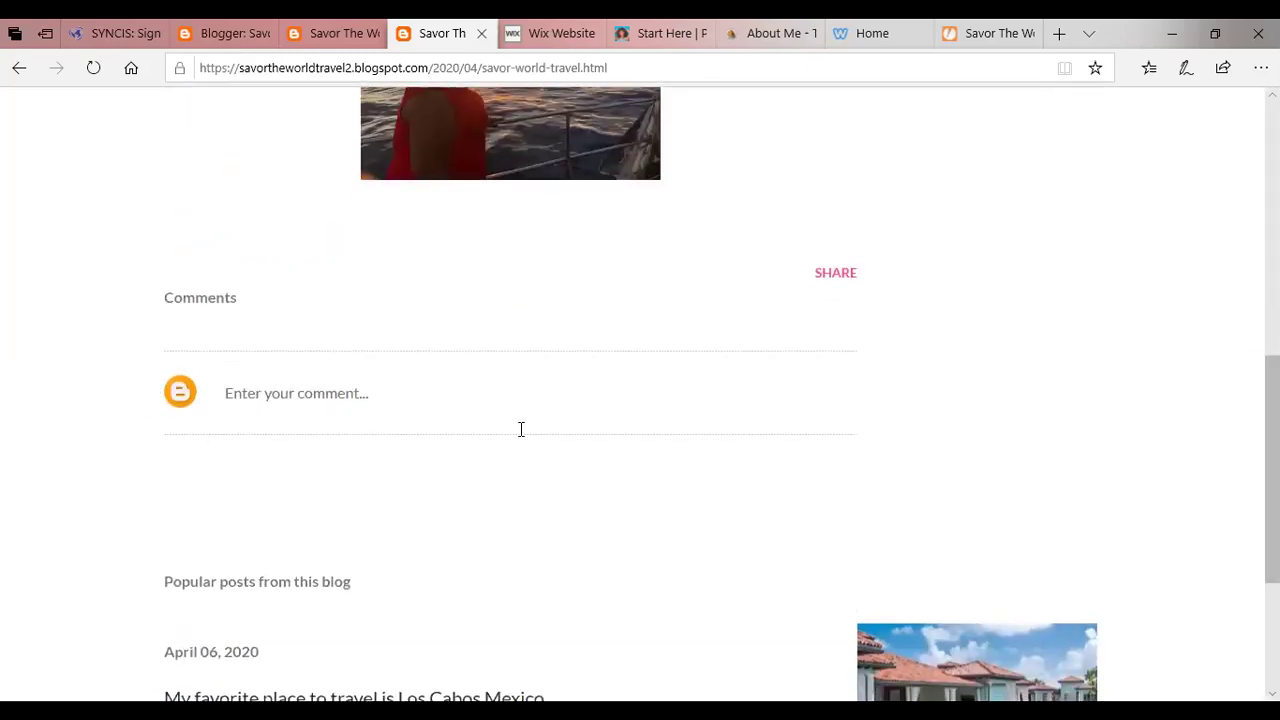
pyautogui.click(836, 276)
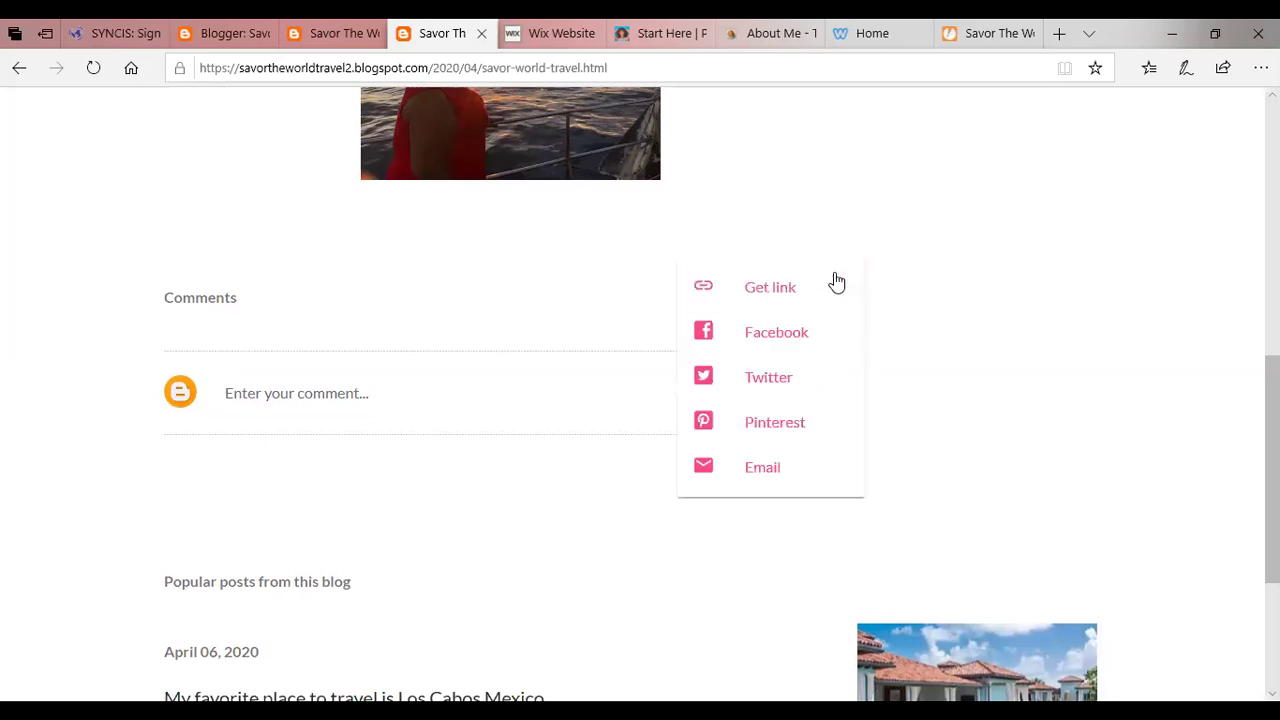
# - Try sharing the post to Facebook, reopen the share options, then scroll back to the top
pyautogui.click(795, 350)
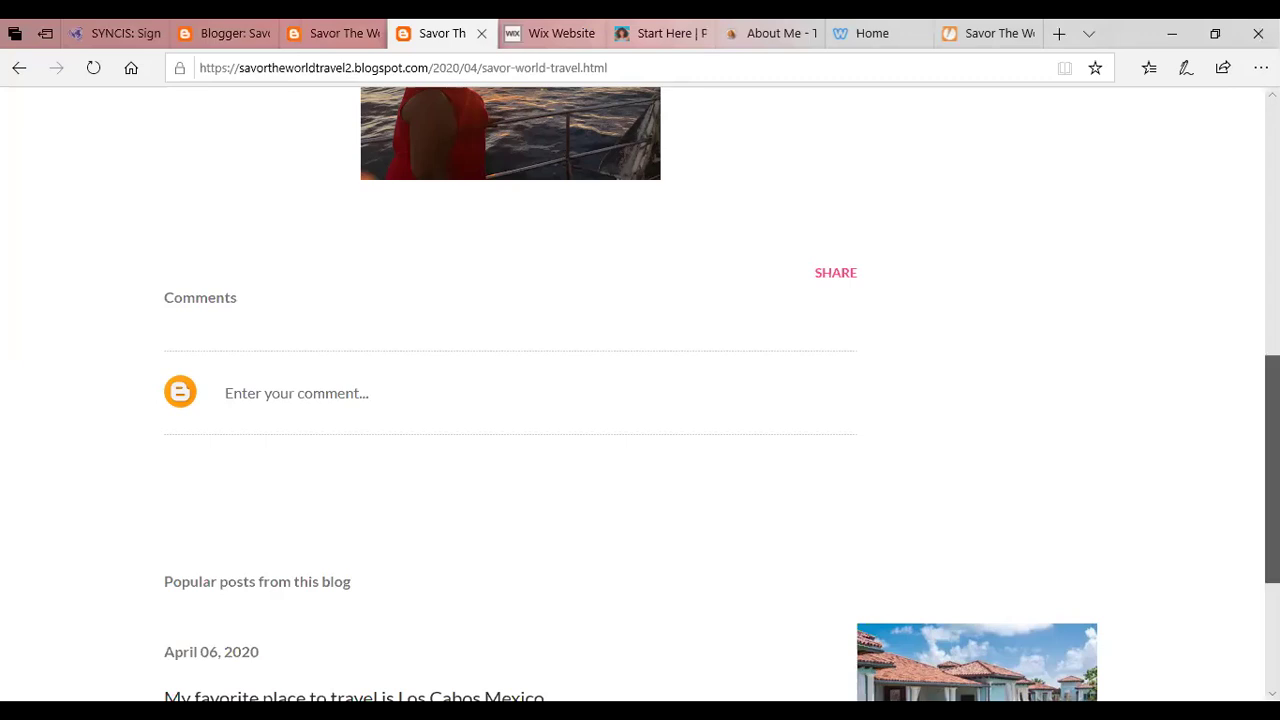
pyautogui.scroll(-1, 1272, 470)
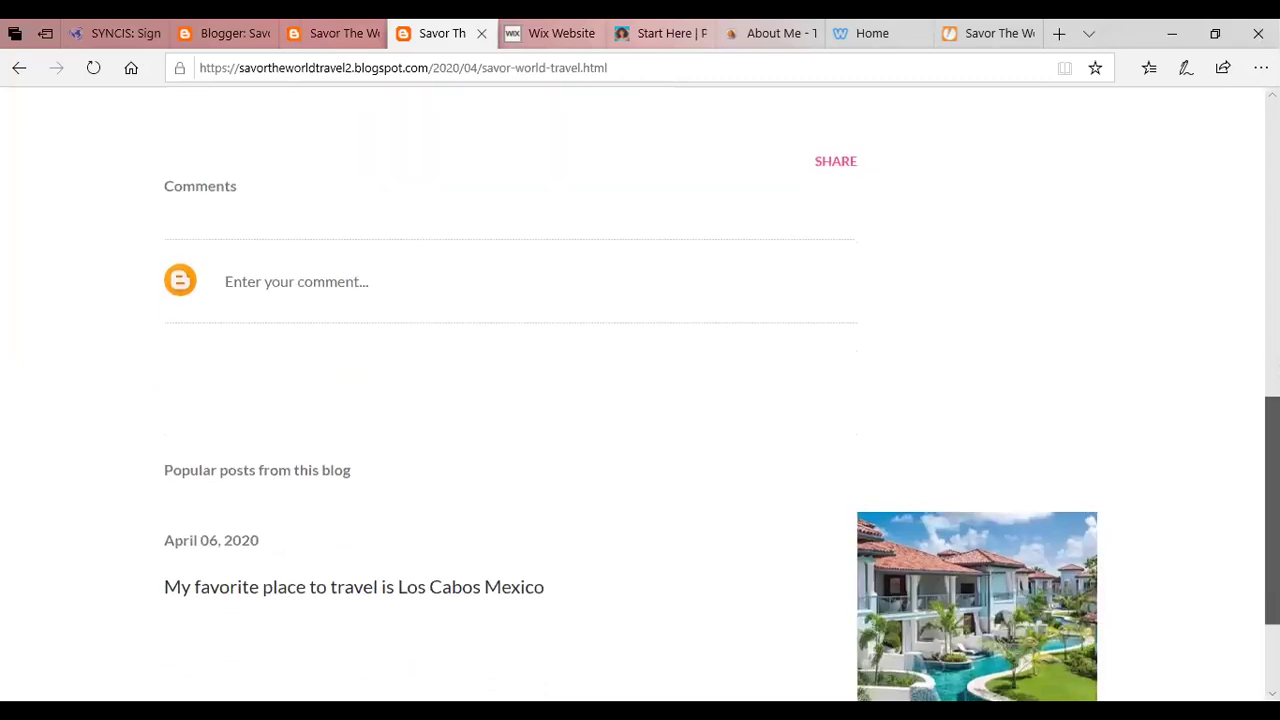
pyautogui.click(829, 170)
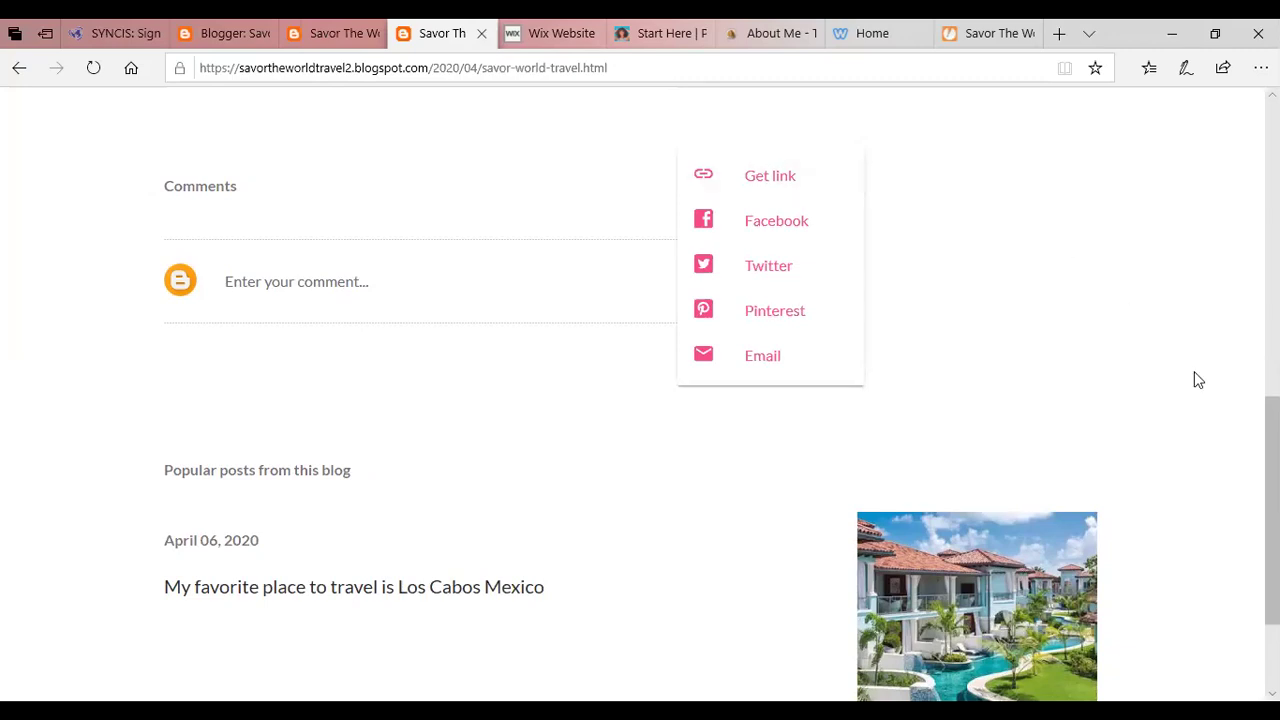
pyautogui.scroll(5, 1237, 251)
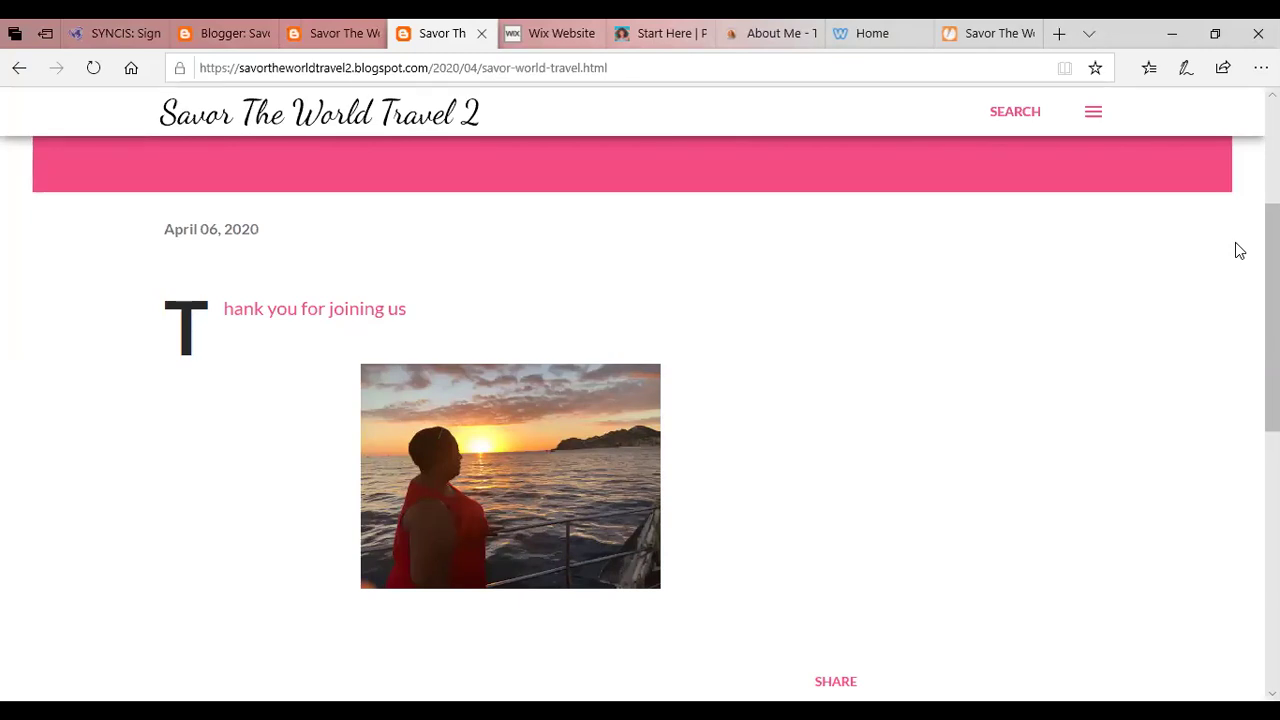
# - From the About Me panel, visit the author's profile listing both Savor The World Travel blogs
pyautogui.scroll(2, 1223, 137)
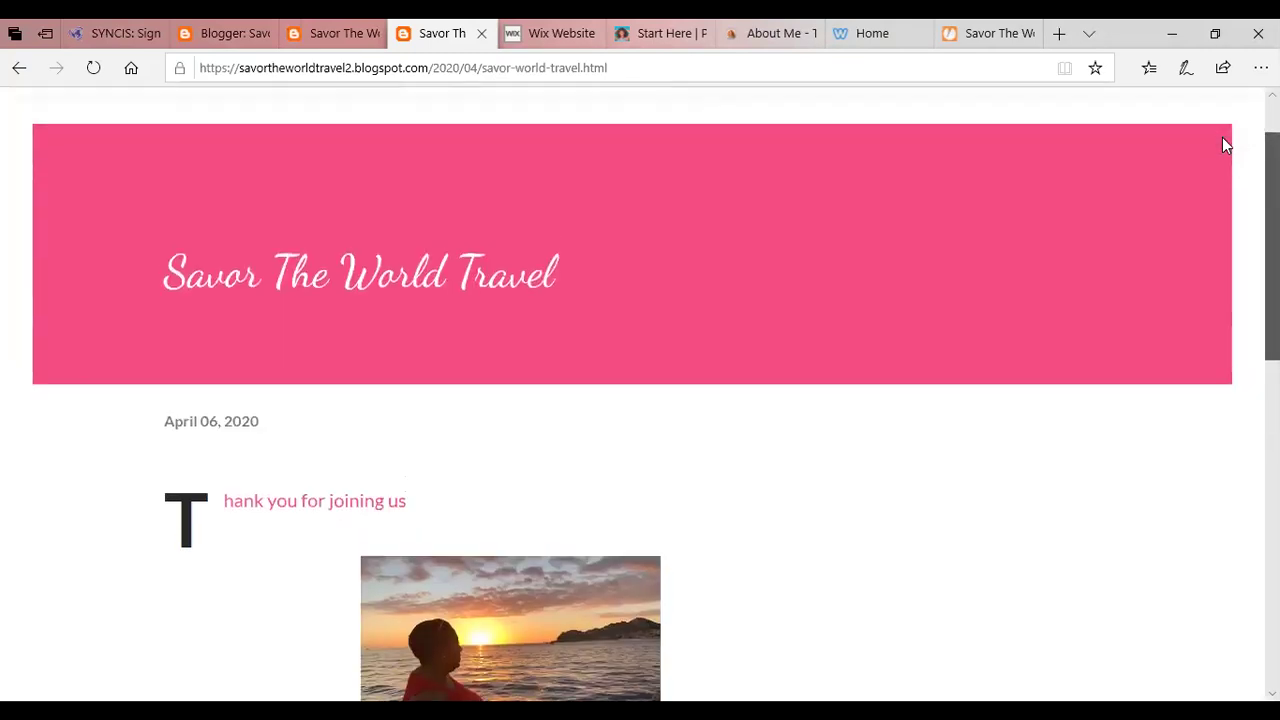
pyautogui.scroll(1, 1232, 126)
pyautogui.click(1092, 149)
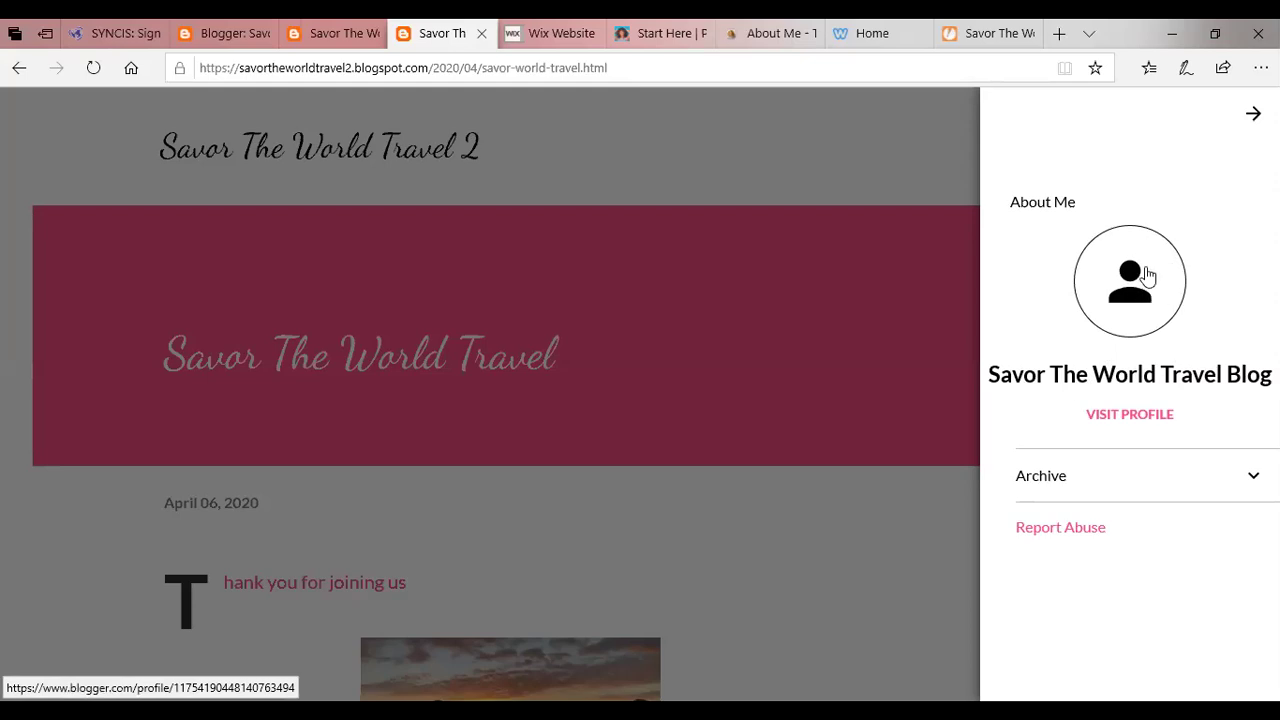
pyautogui.click(1120, 416)
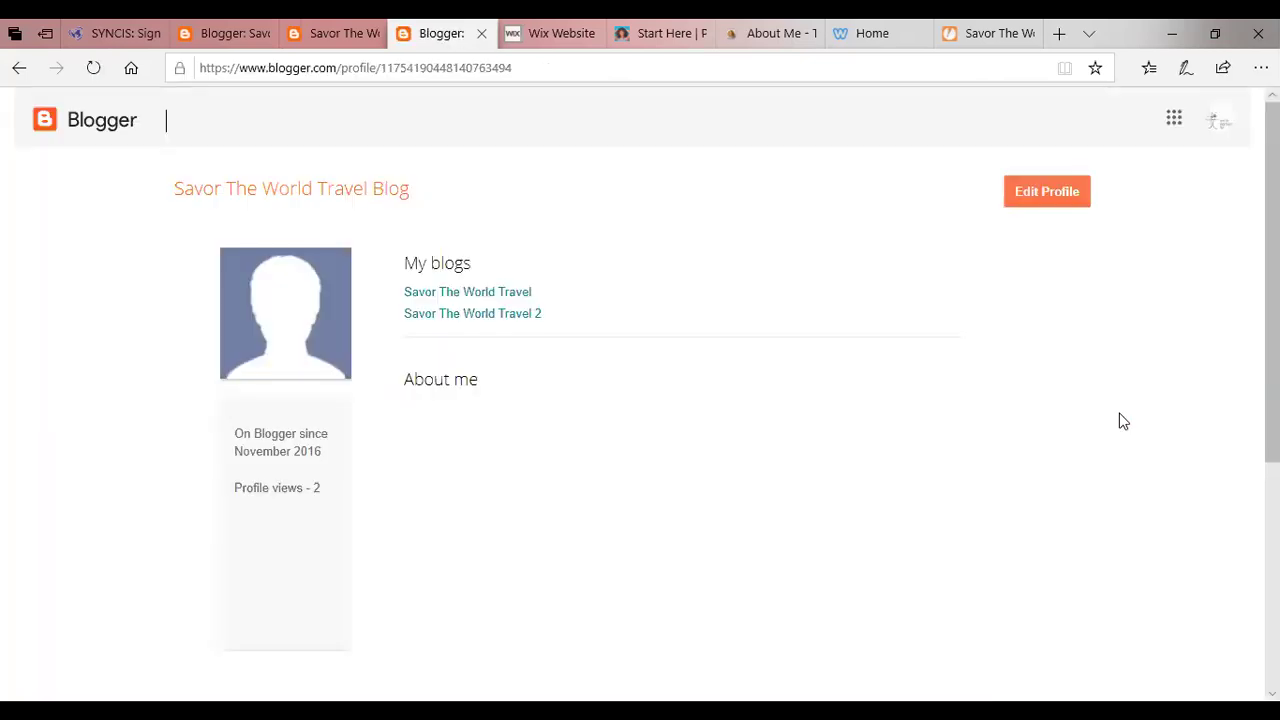
# - Turn on Share my profile in Blogger, then view the Savor The World Travel blog's 2nd Post
pyautogui.click(1033, 200)
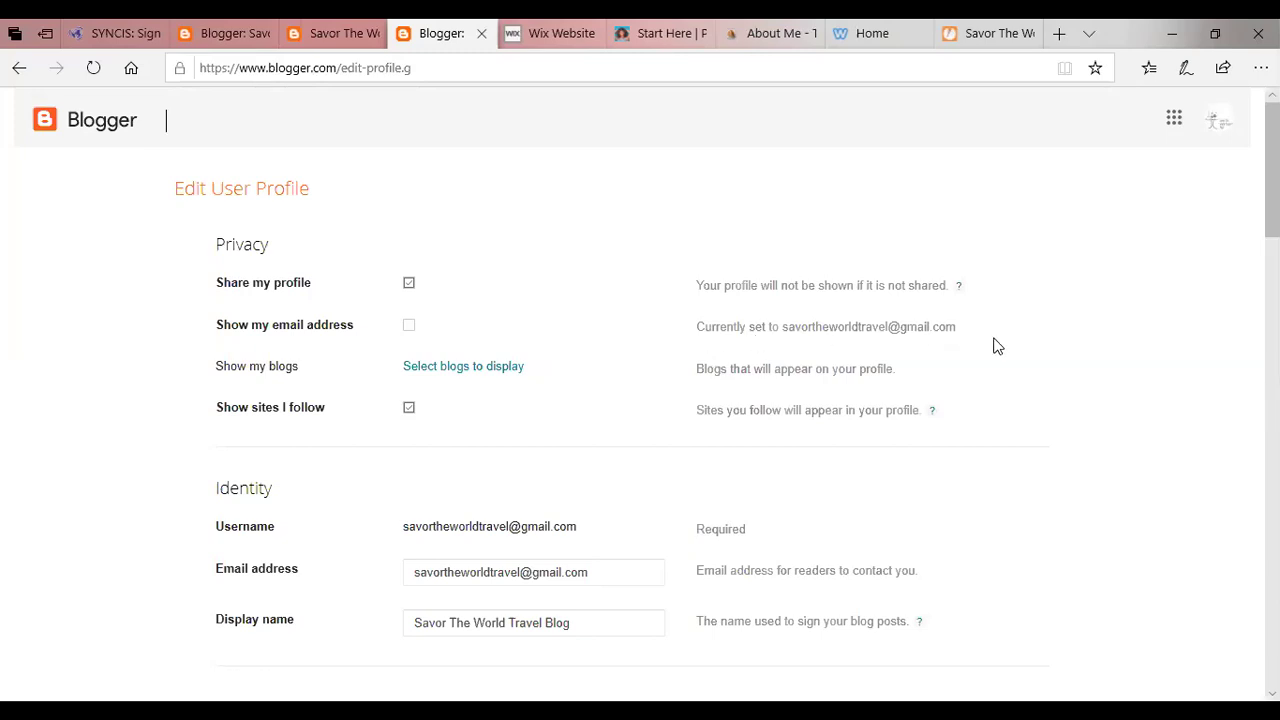
pyautogui.click(409, 284)
pyautogui.click(19, 70)
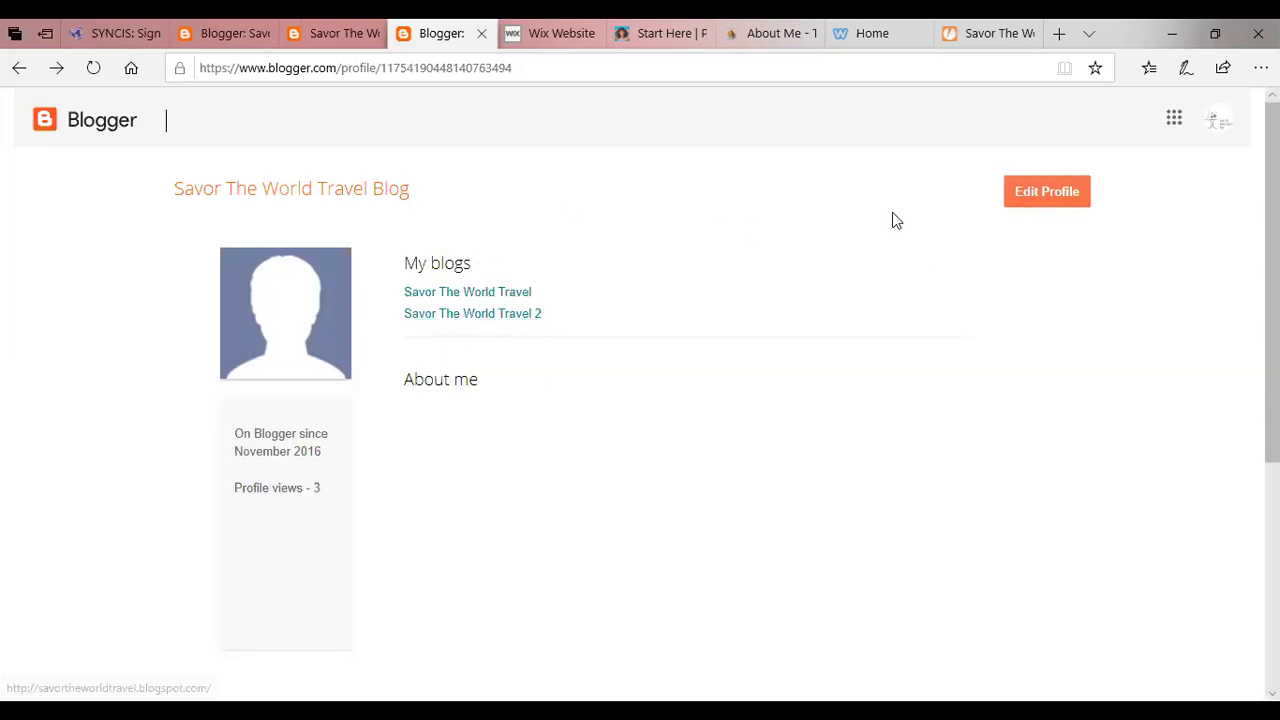
pyautogui.scroll(-1, 1270, 280)
pyautogui.scroll(1, 1270, 280)
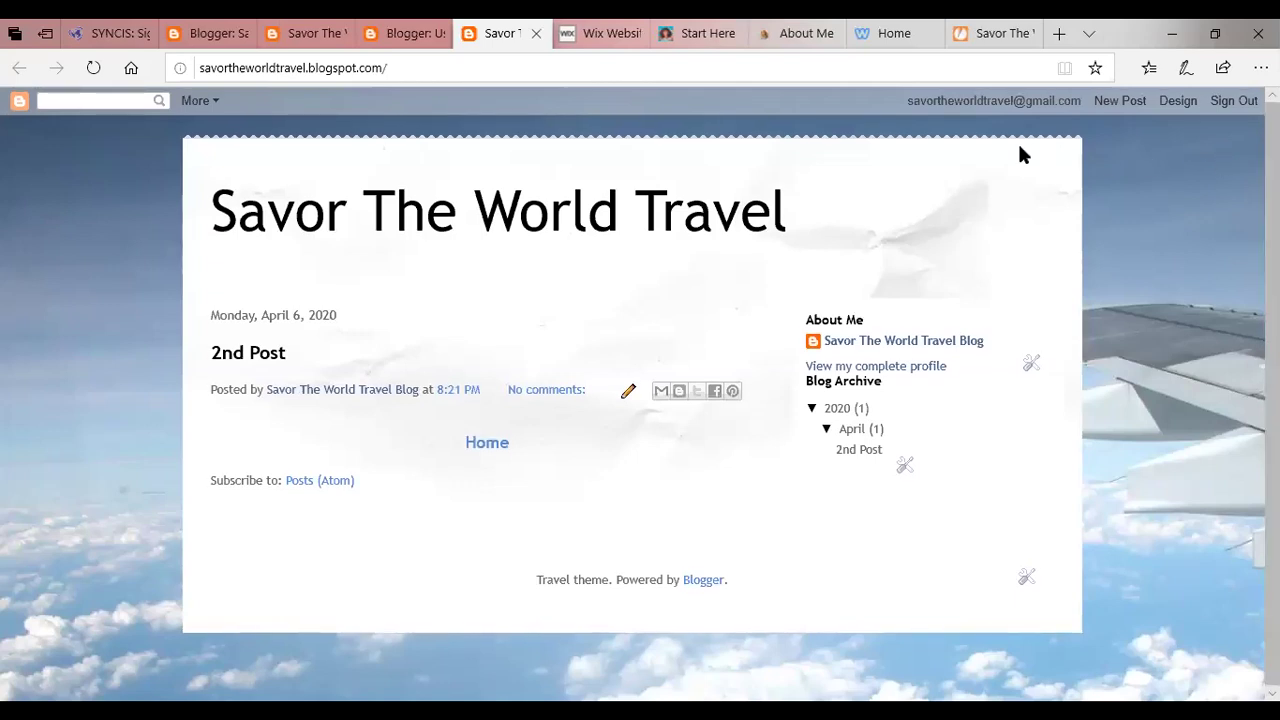
# - Show the blog's All posts list with 2nd Post and the Welcome draft
pyautogui.click(1116, 104)
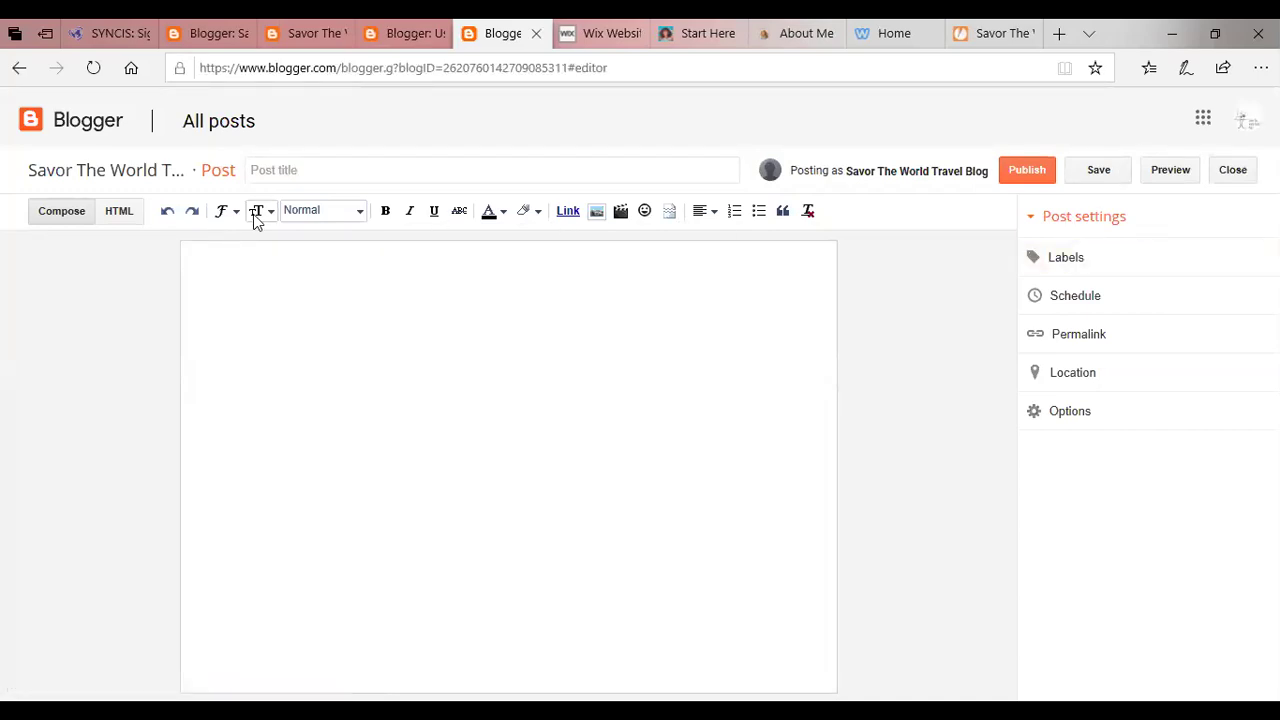
pyautogui.click(115, 174)
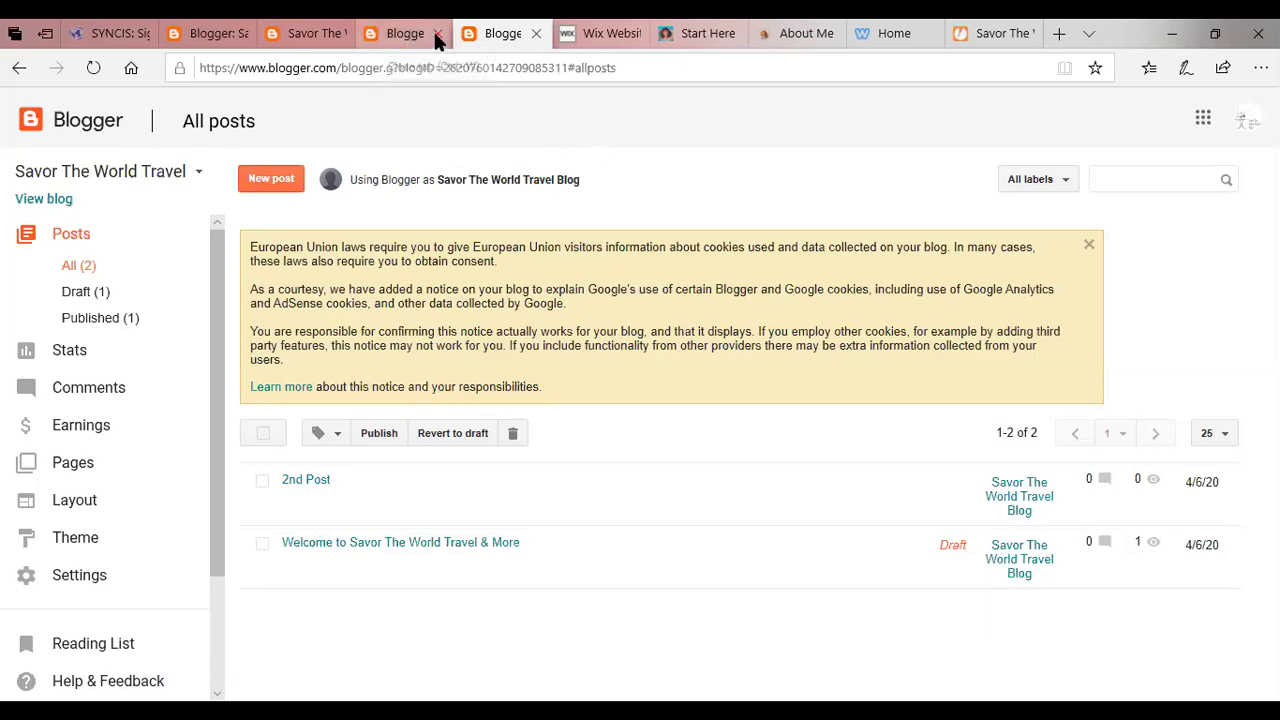
# - Close the duplicate Blogger and blog page tabs and switch to the Wix Website tab
pyautogui.click(436, 34)
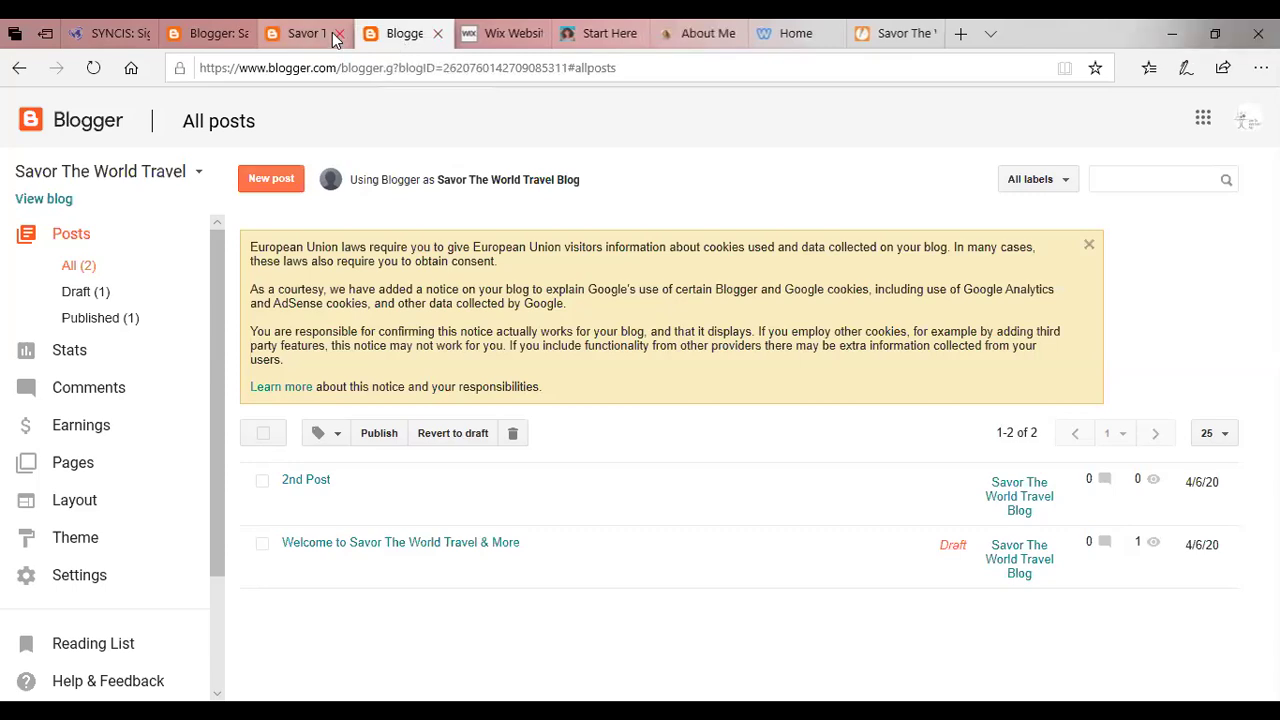
pyautogui.rightClick(332, 32)
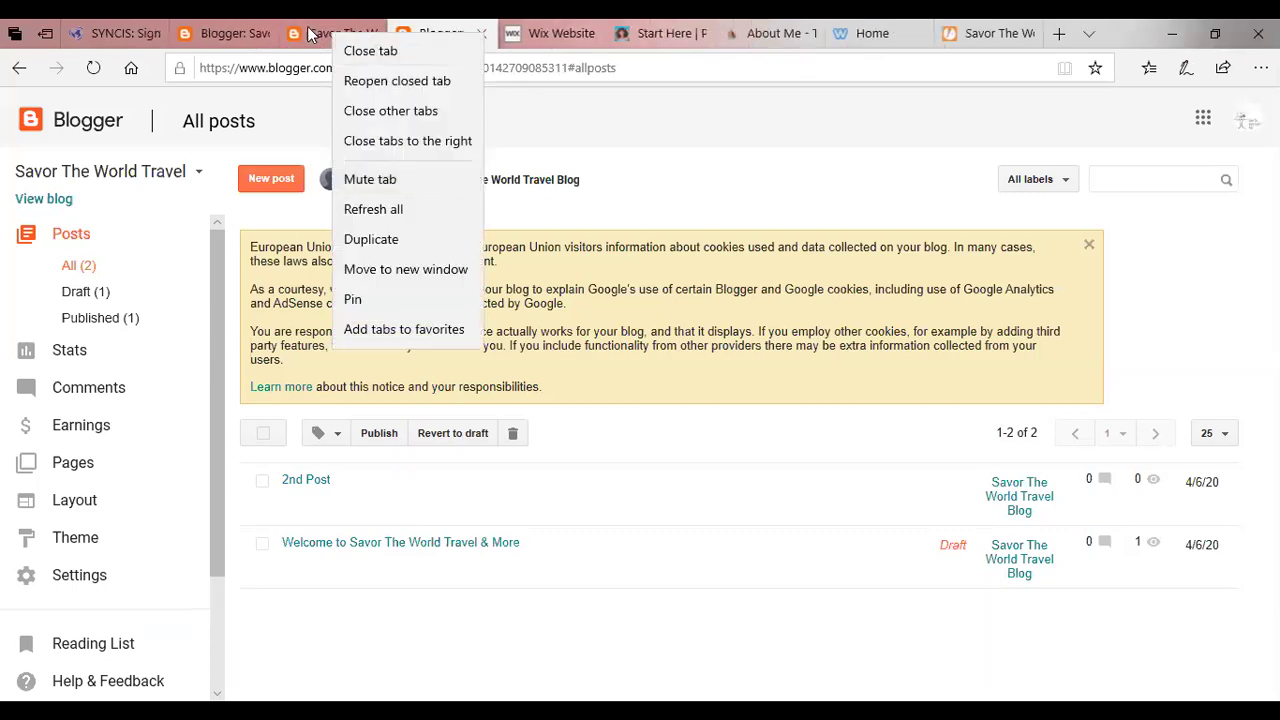
pyautogui.click(272, 34)
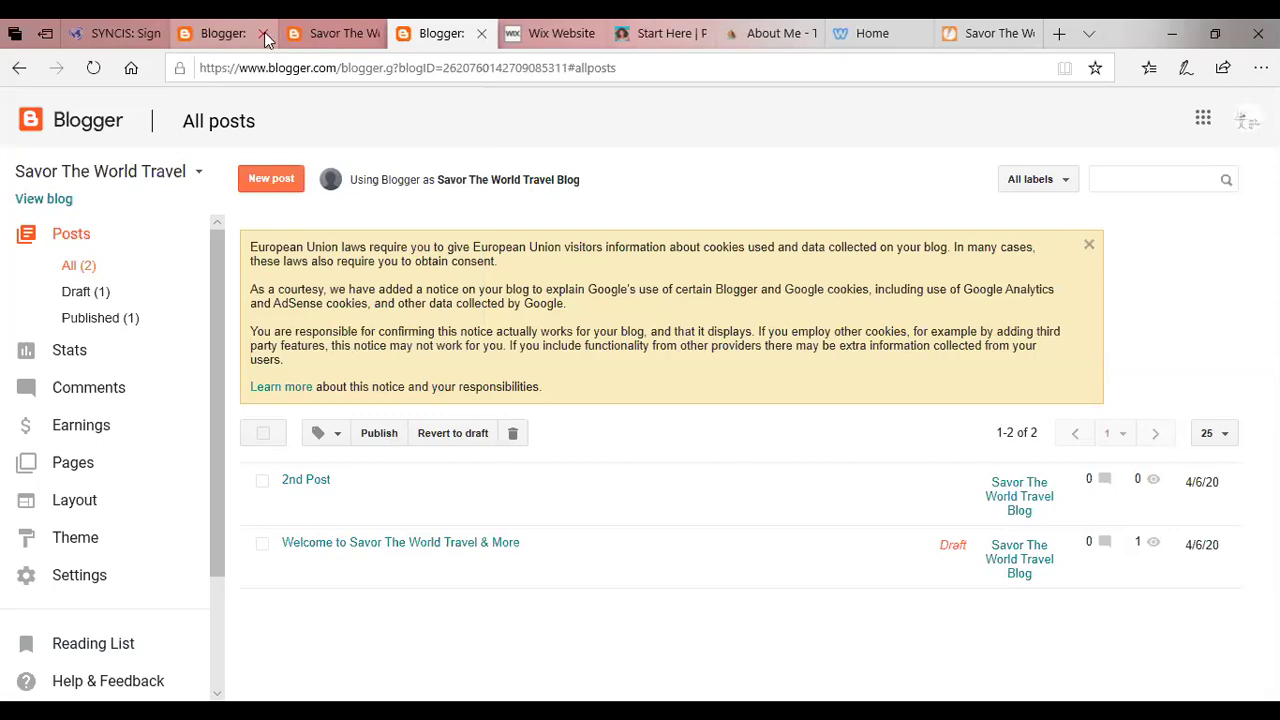
pyautogui.click(264, 34)
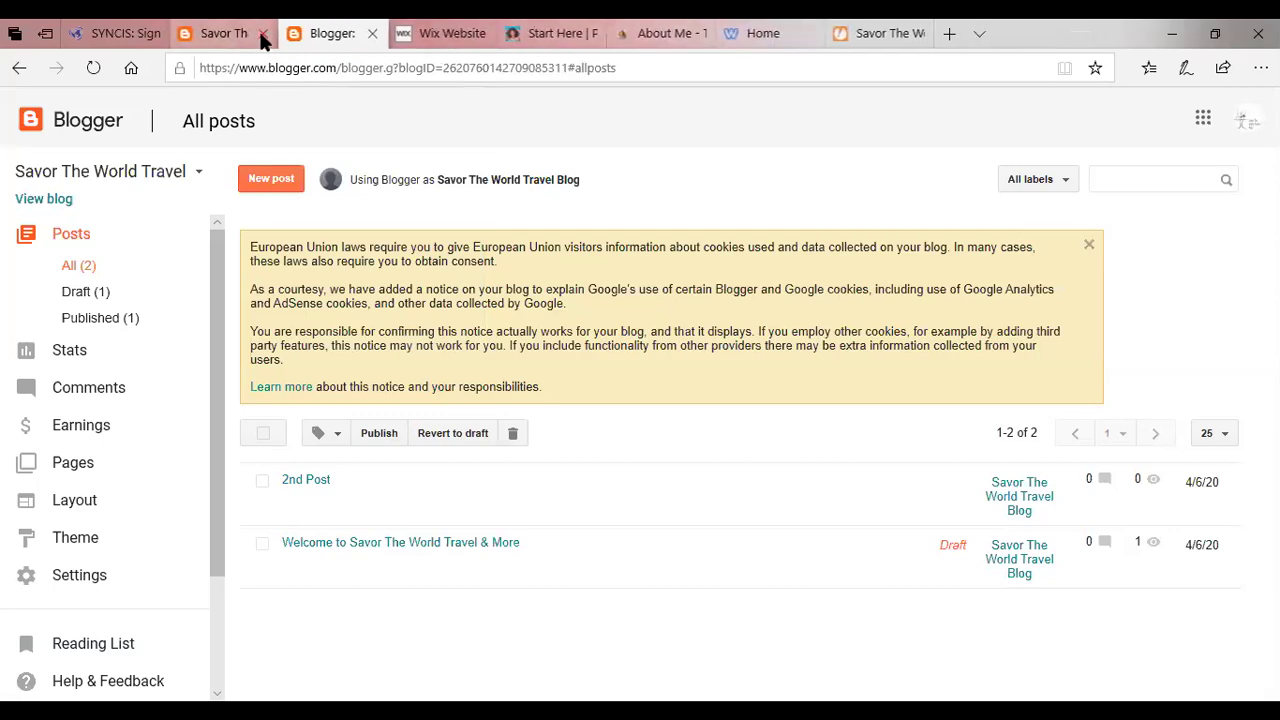
pyautogui.click(264, 36)
pyautogui.click(332, 36)
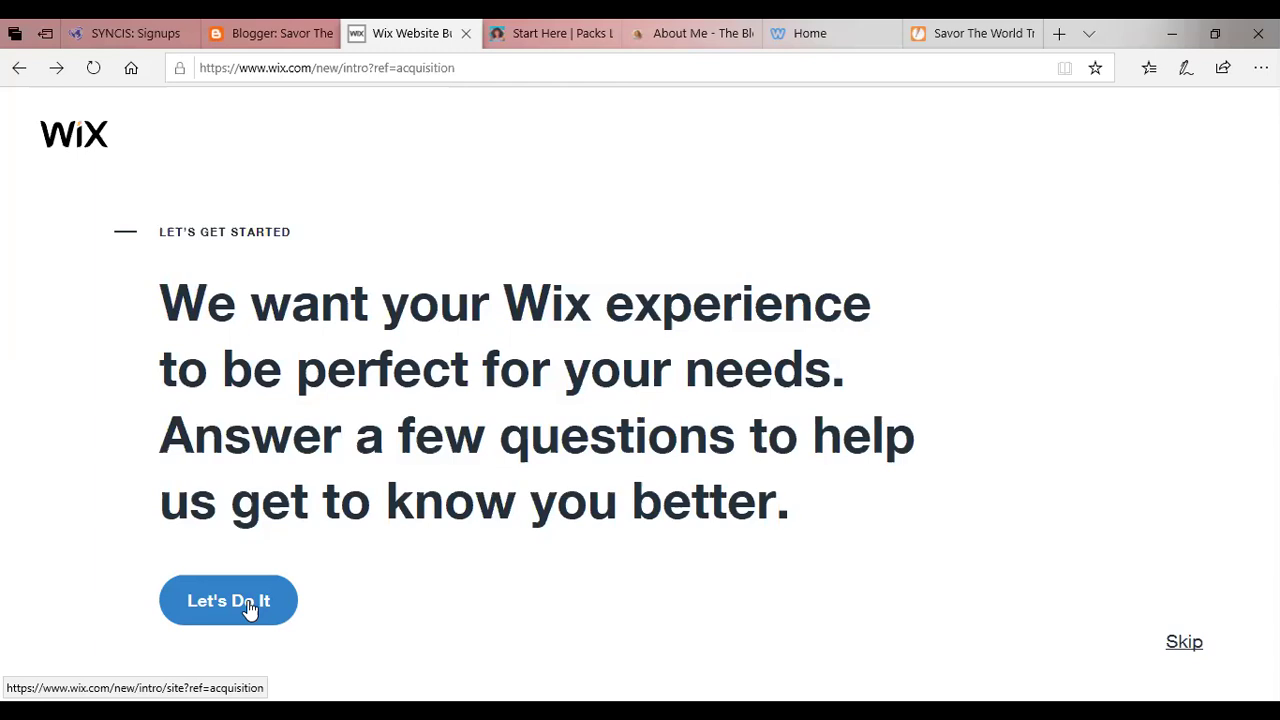
# - Answer Wix's intro: creating a blog for myself, never built a website before
pyautogui.click(250, 607)
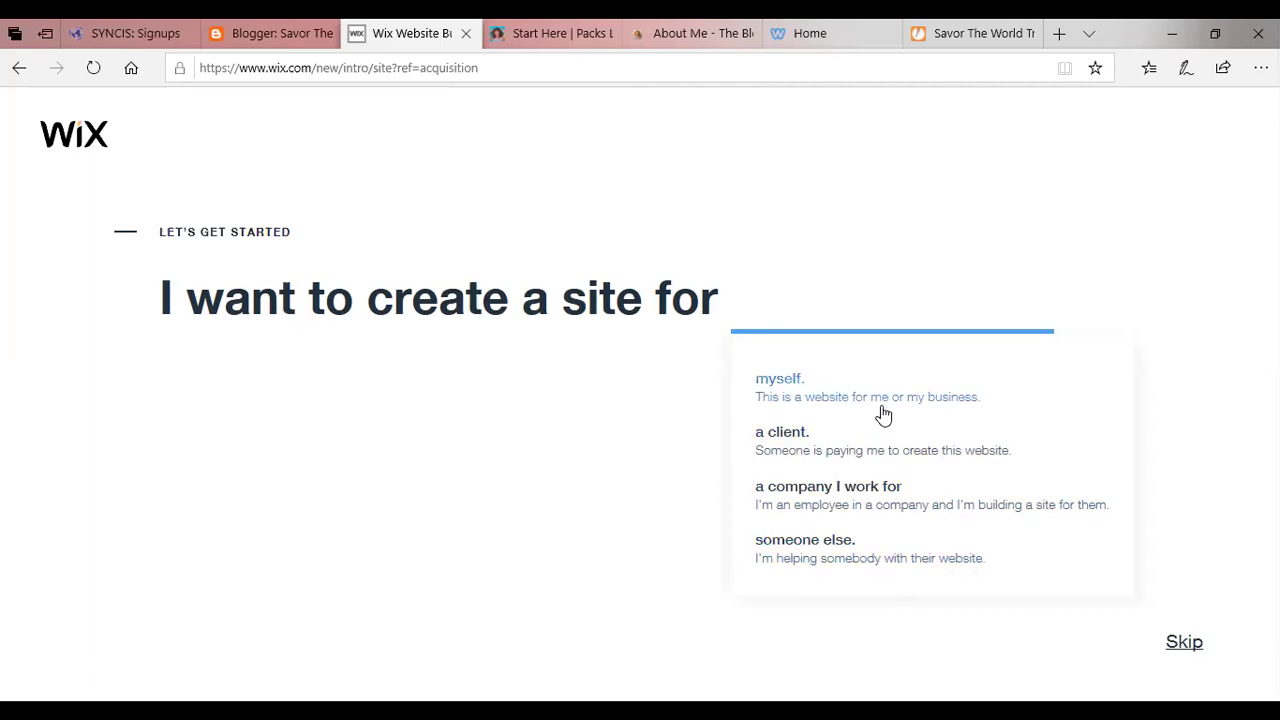
pyautogui.rightClick(808, 394)
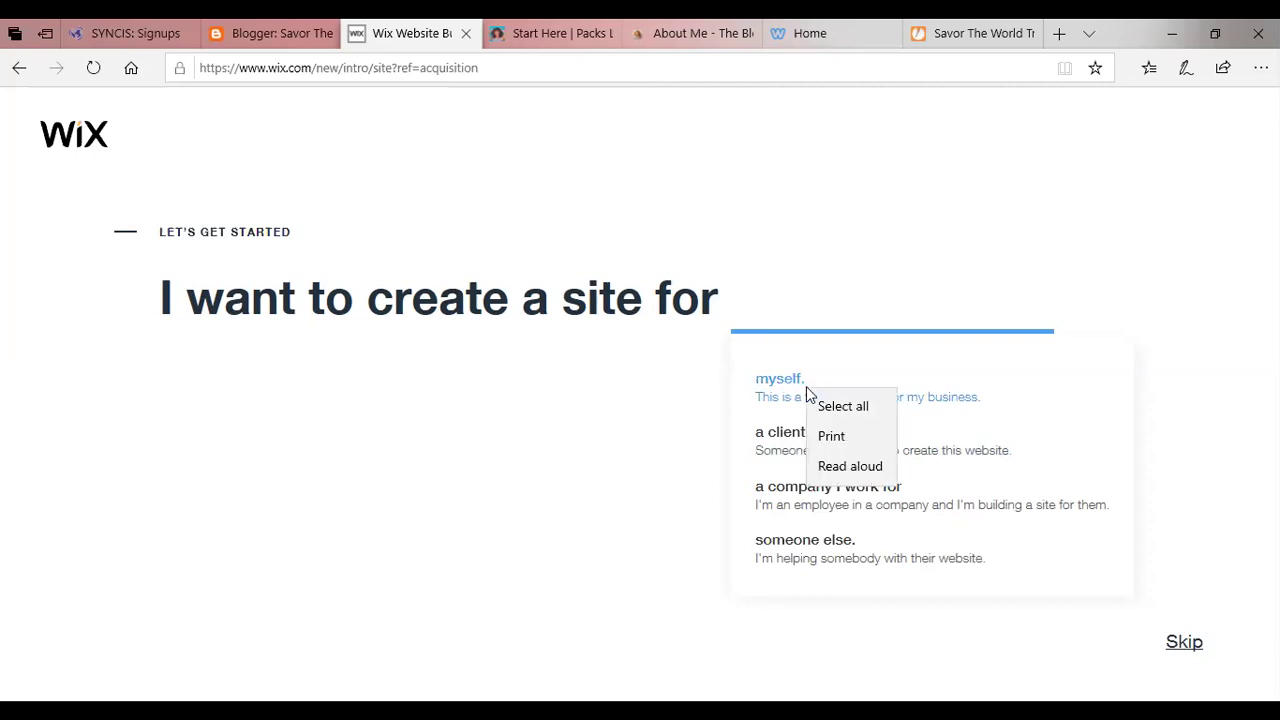
pyautogui.click(806, 388)
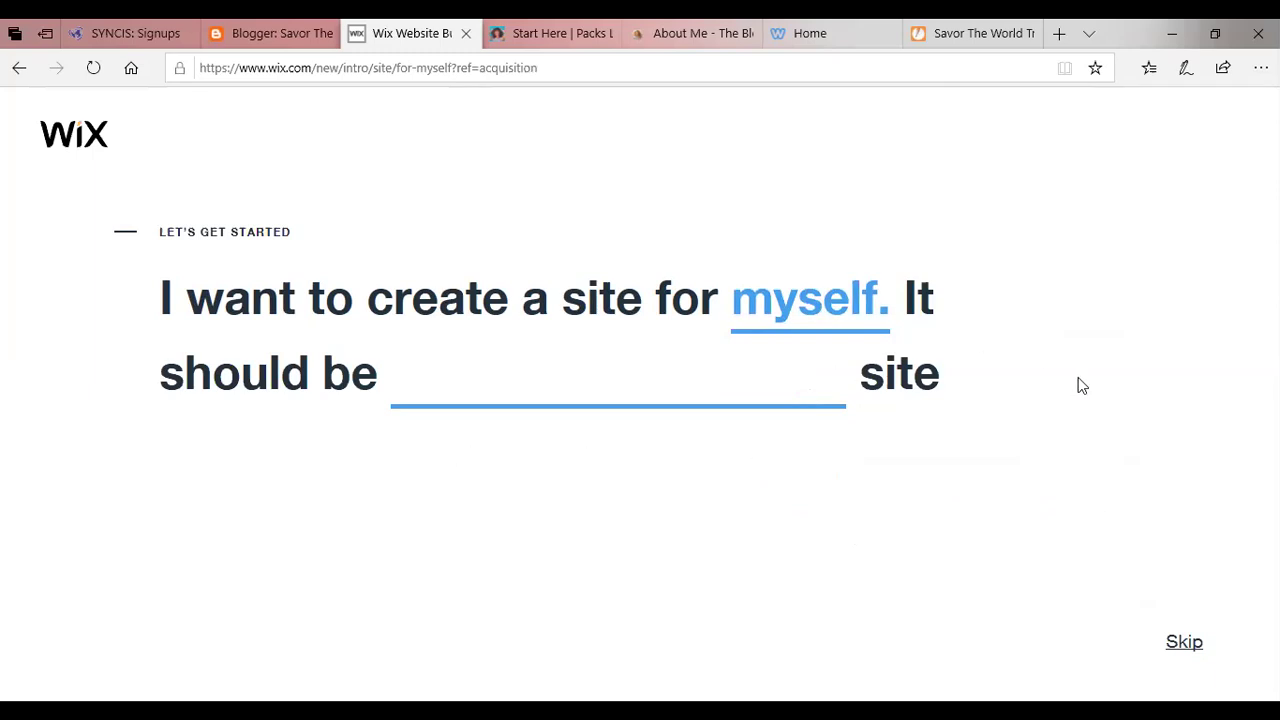
pyautogui.click(804, 402)
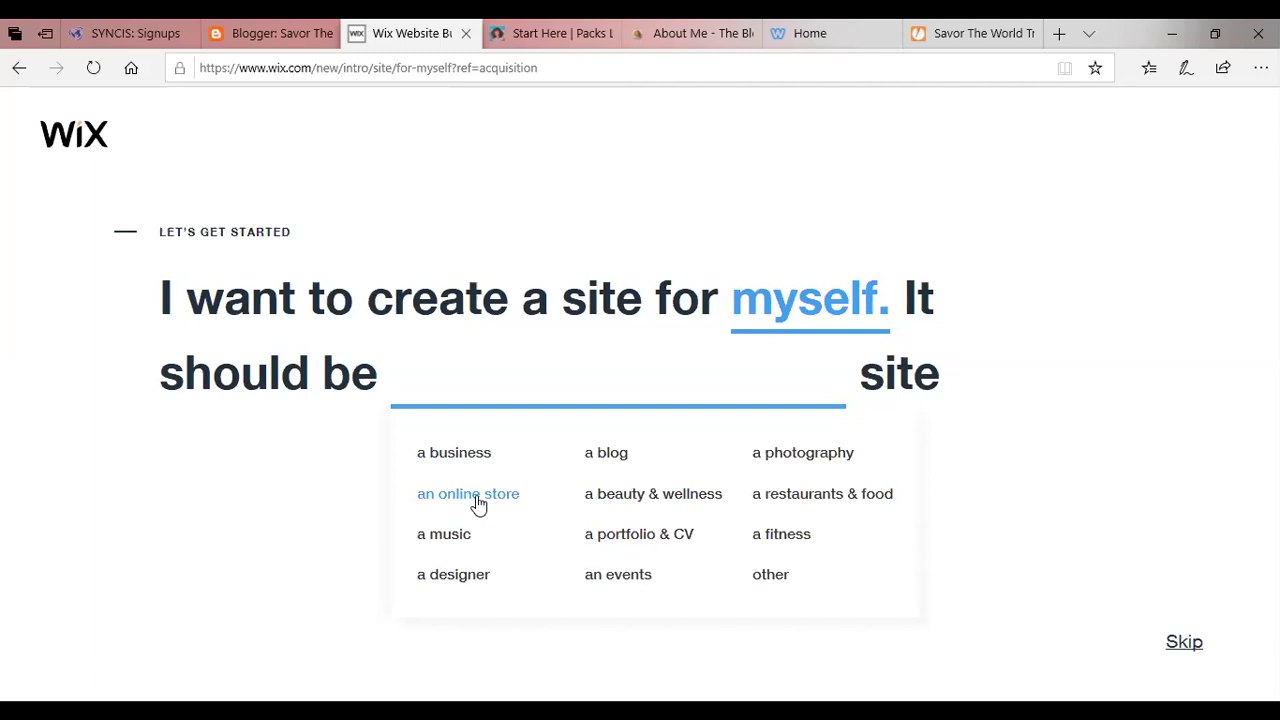
pyautogui.click(608, 454)
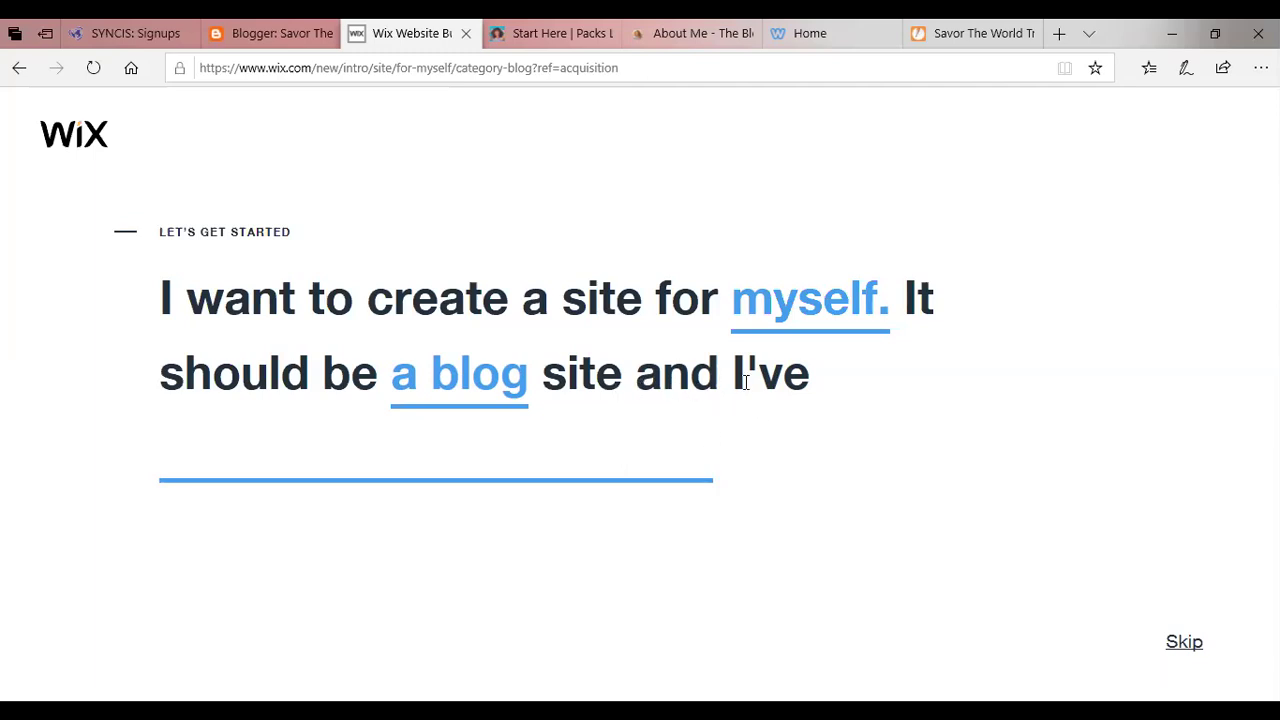
pyautogui.click(283, 479)
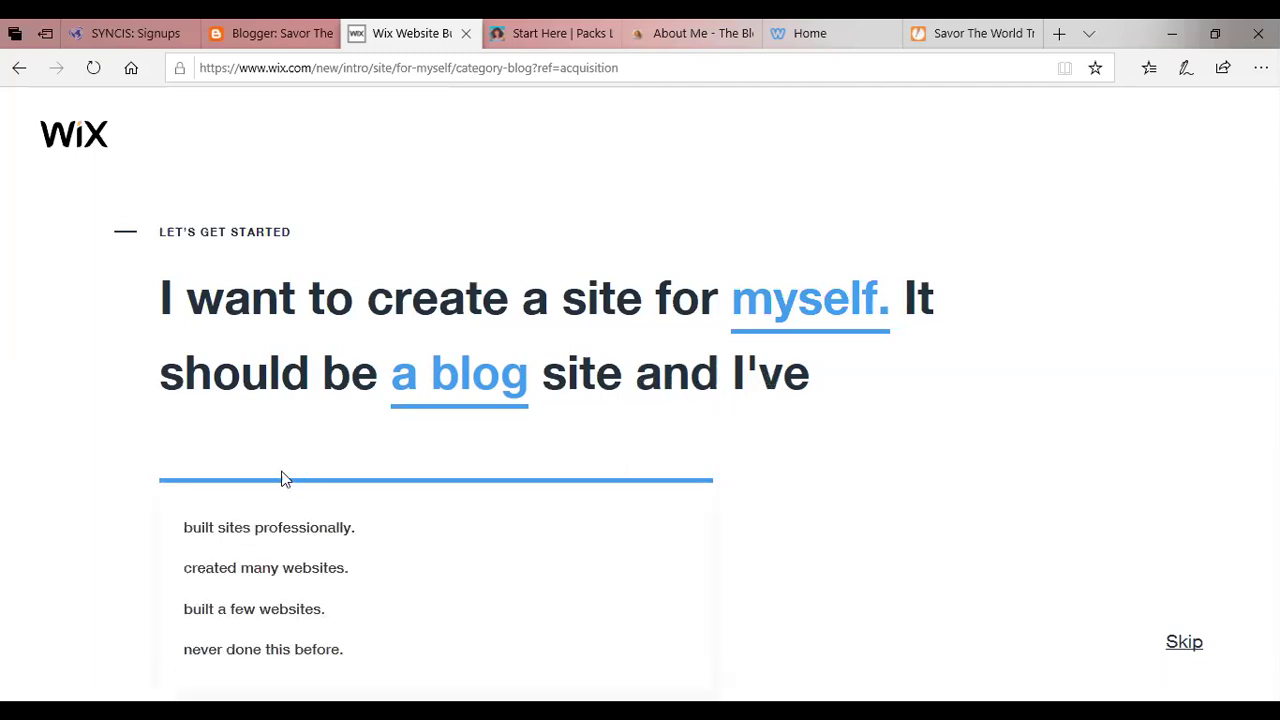
pyautogui.click(296, 656)
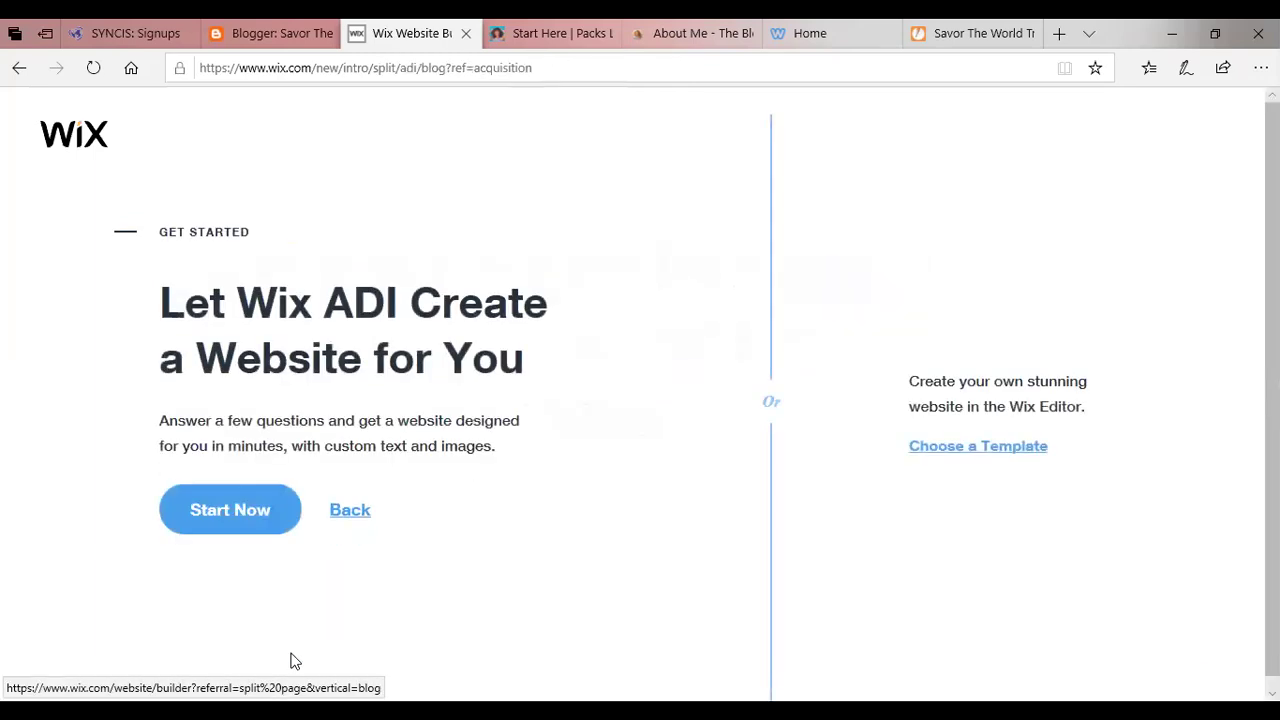
# - Choose Start Now under 'Let Wix ADI Create a Website for You'
pyautogui.click(245, 524)
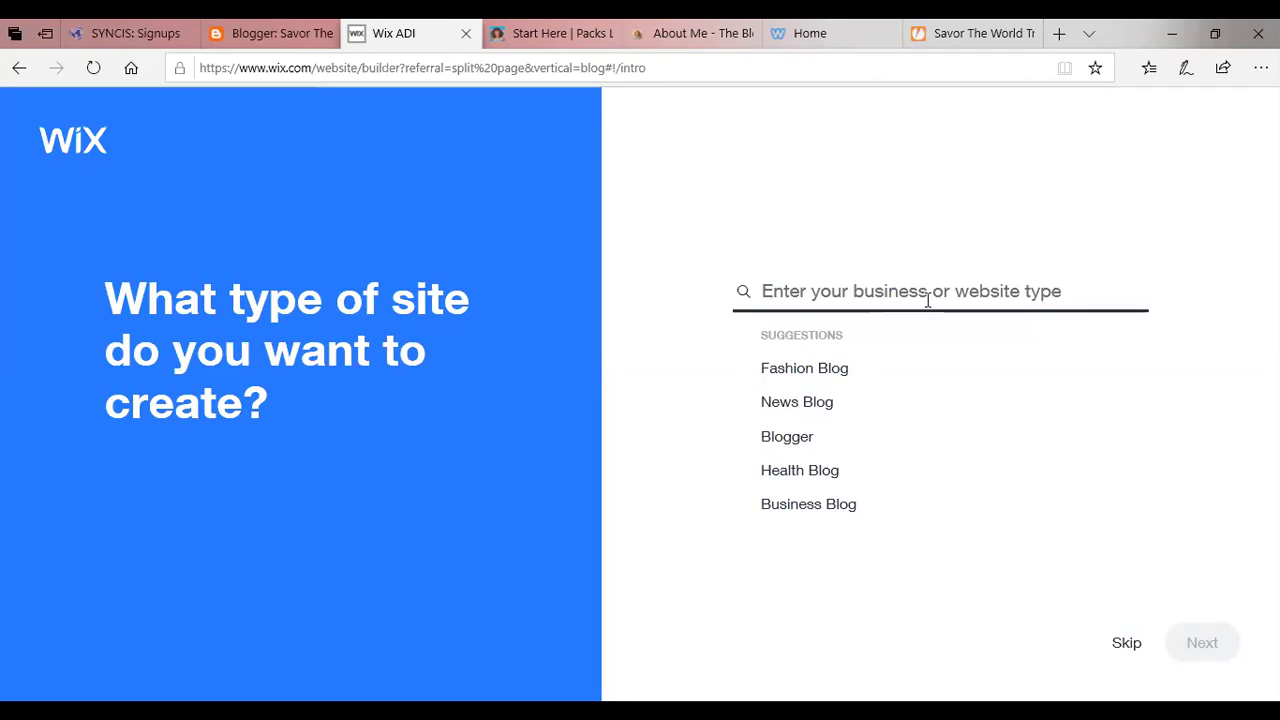
# - Search 'travel' and settle on Travel Blog as the site type after trying Podcast and Vlog options
pyautogui.click(875, 291)
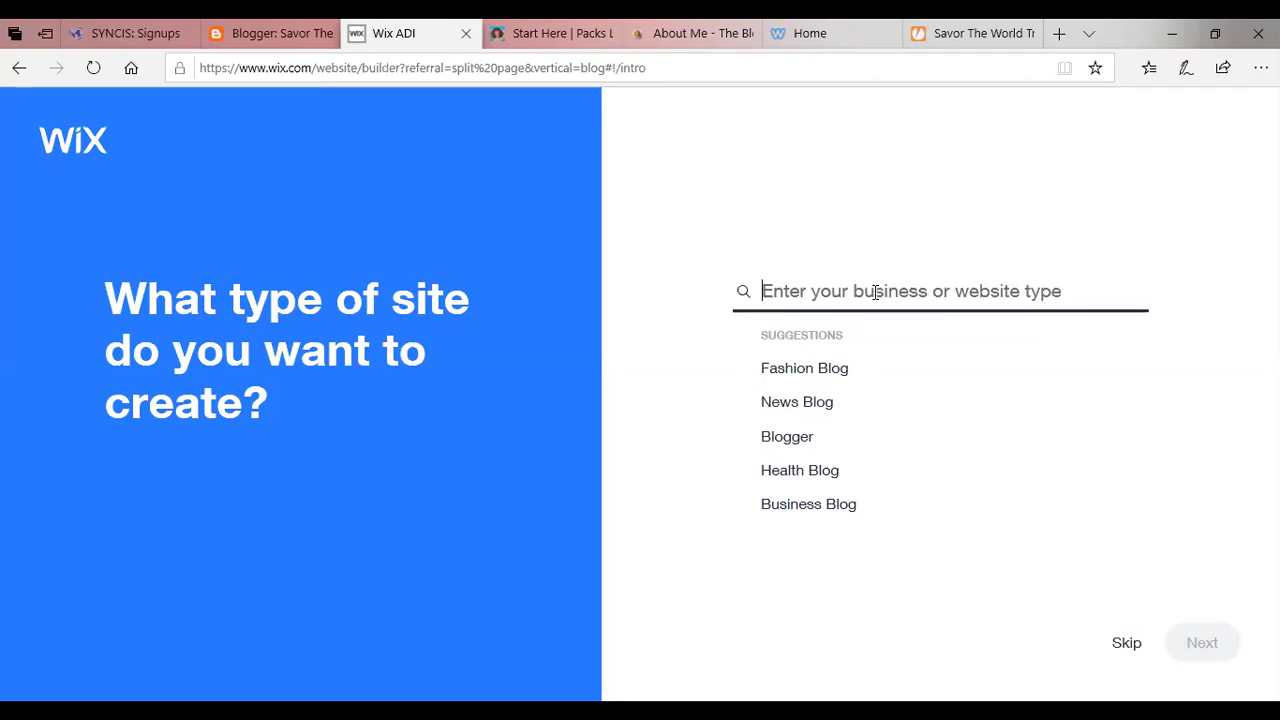
pyautogui.write('trave')
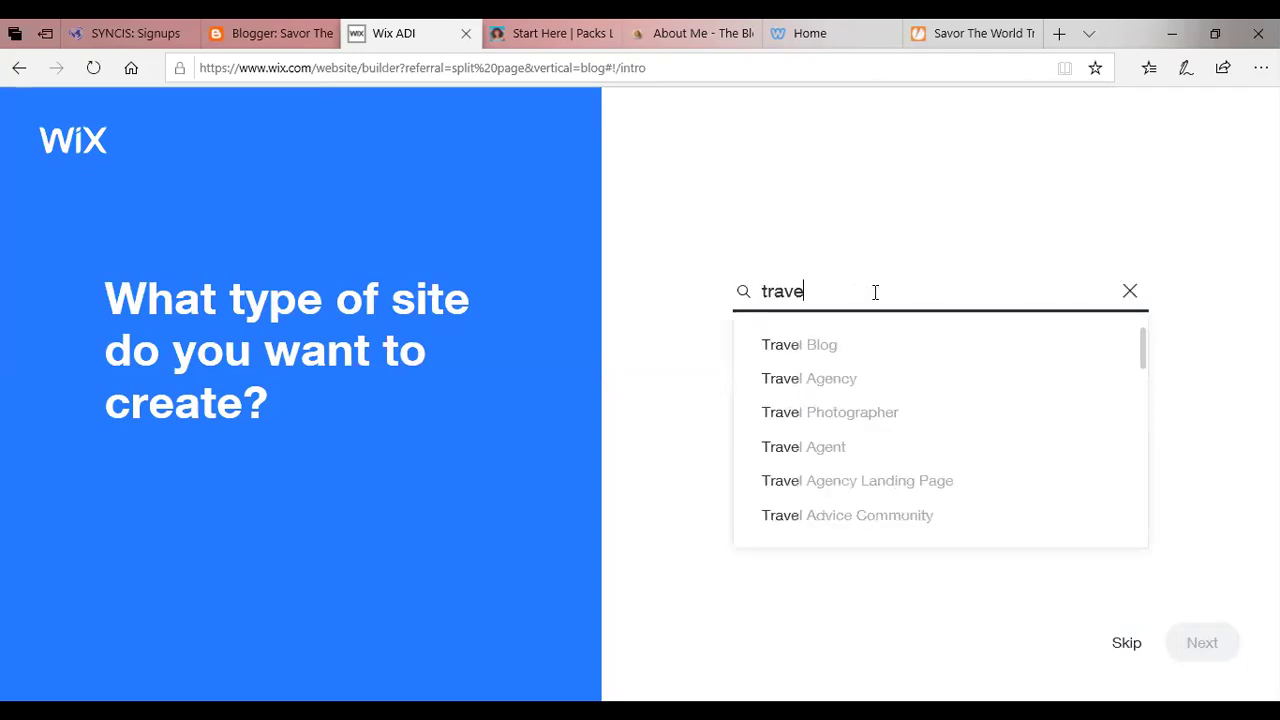
pyautogui.write('l')
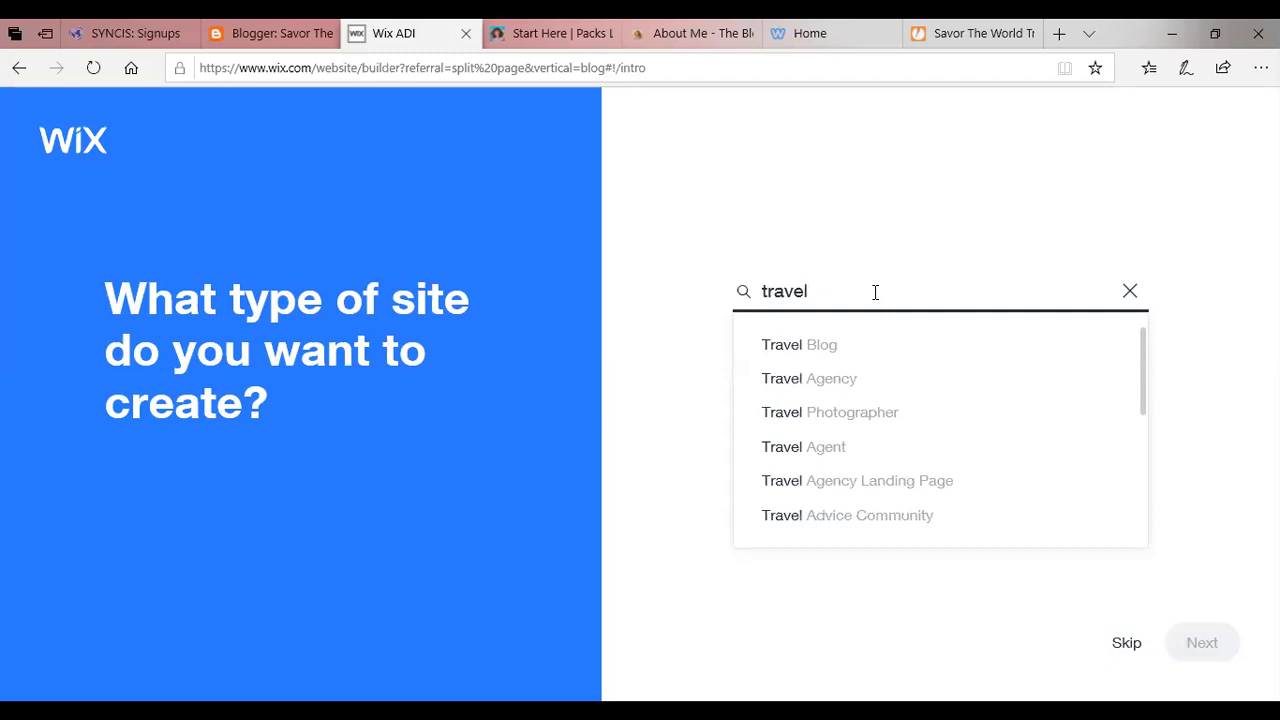
pyautogui.click(834, 354)
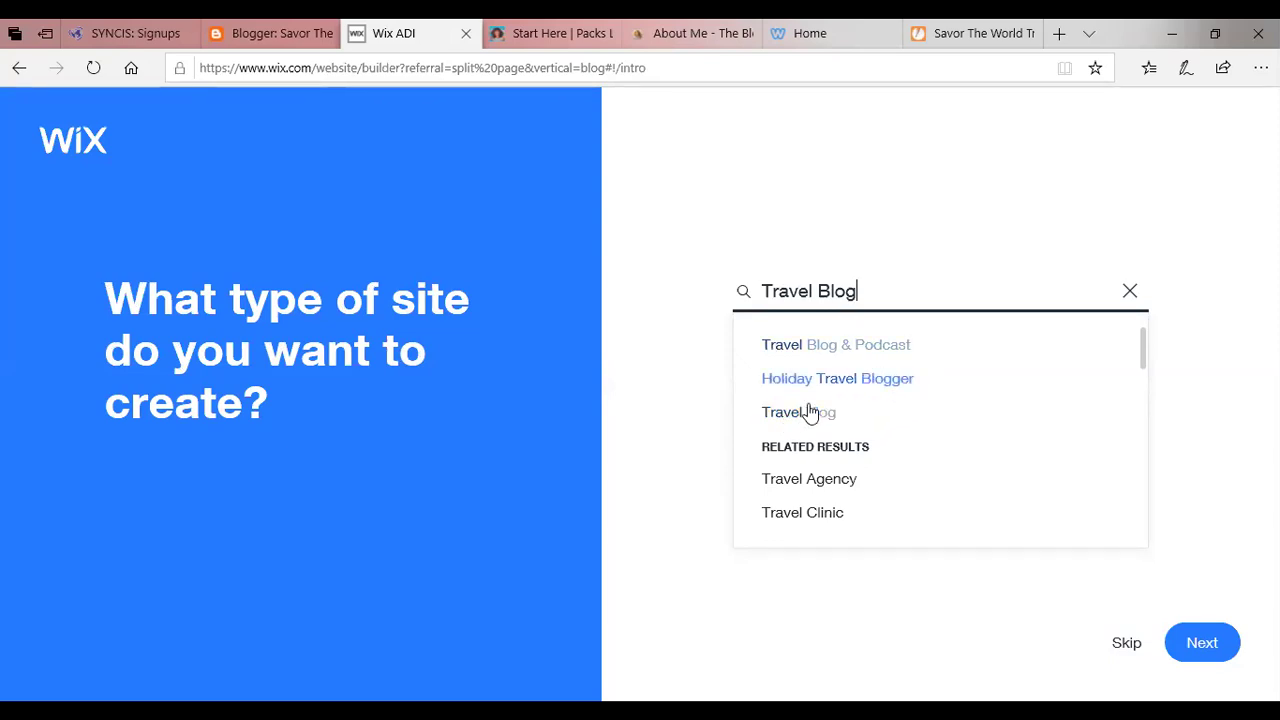
pyautogui.click(821, 346)
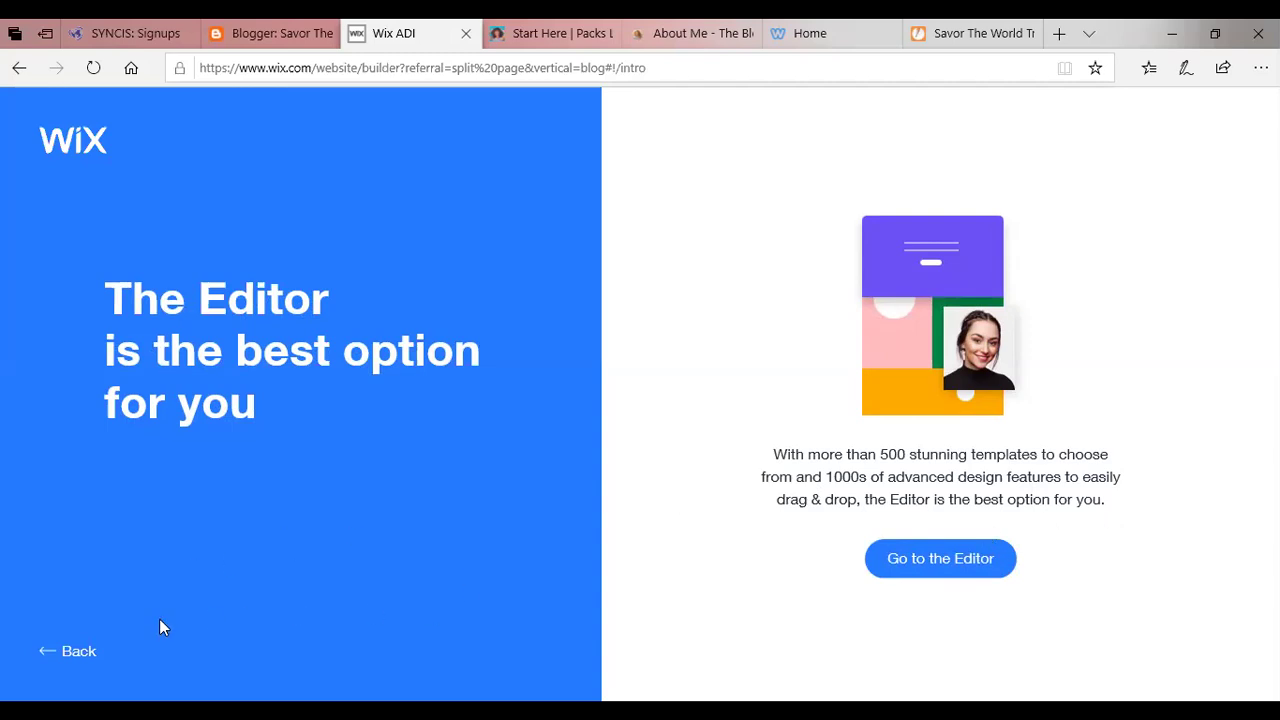
pyautogui.click(62, 651)
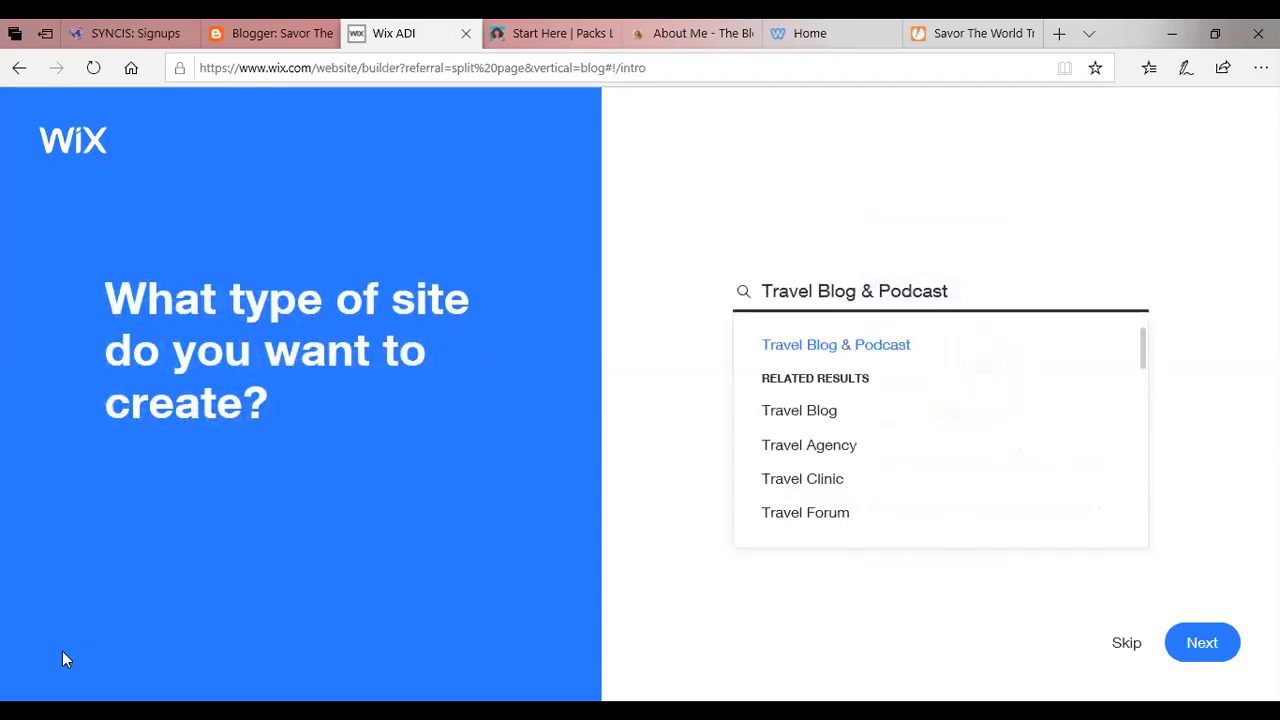
pyautogui.click(815, 430)
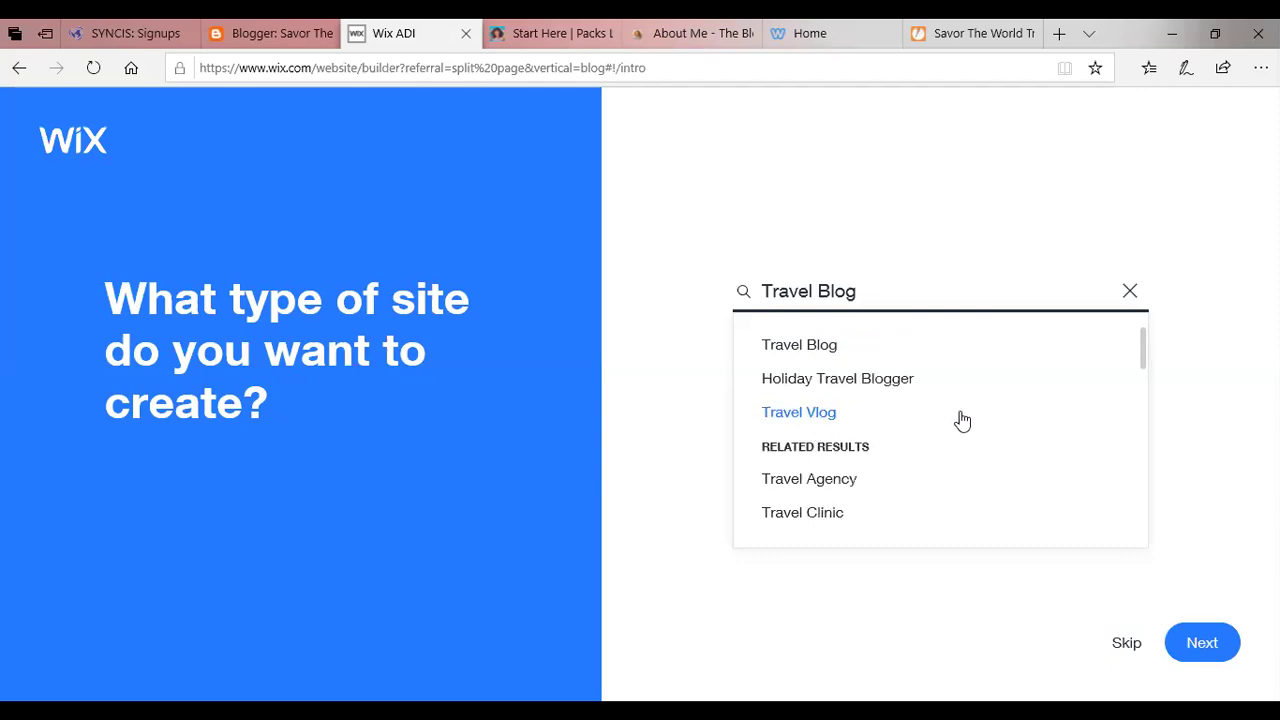
pyautogui.click(786, 424)
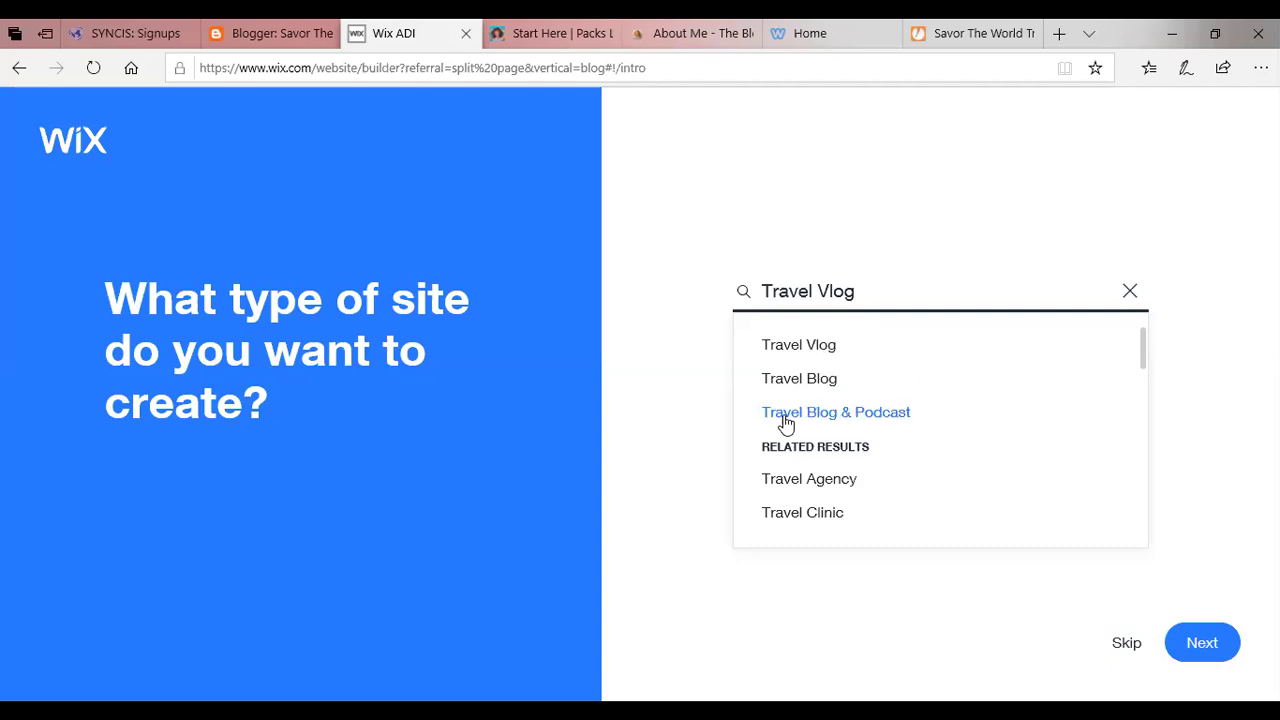
pyautogui.click(808, 345)
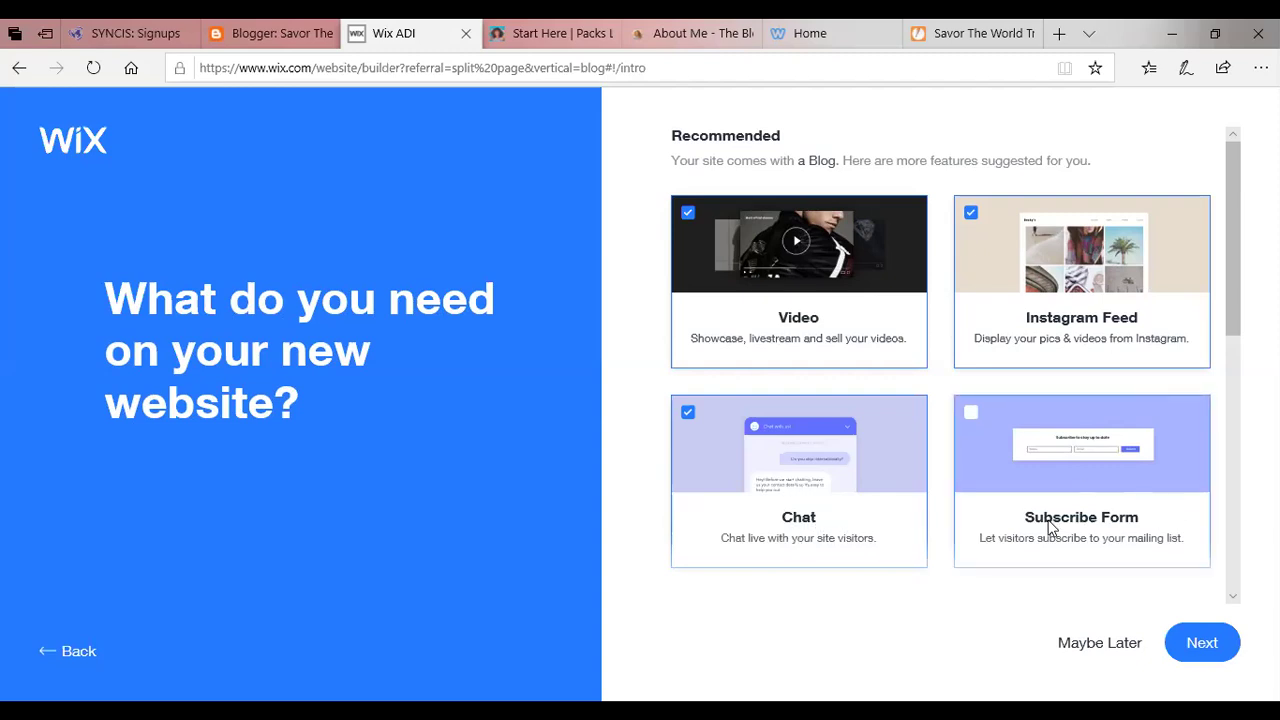
pyautogui.click(72, 650)
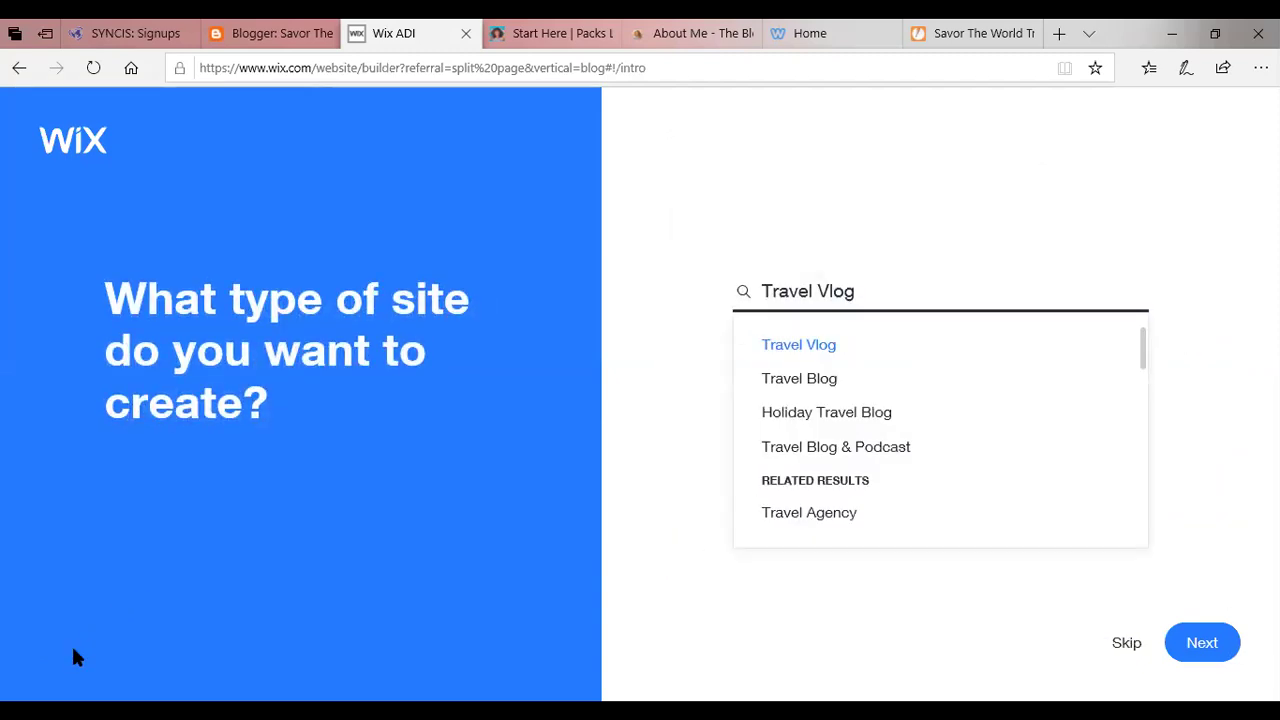
pyautogui.click(823, 384)
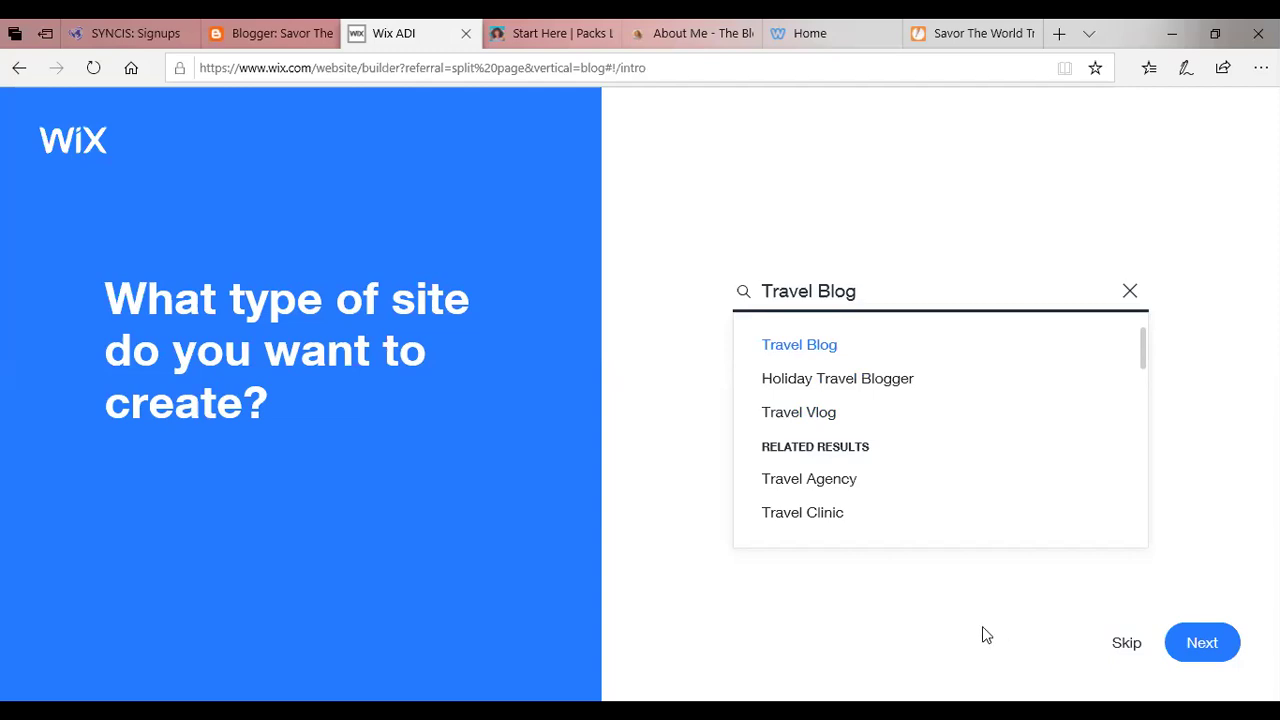
pyautogui.click(1214, 645)
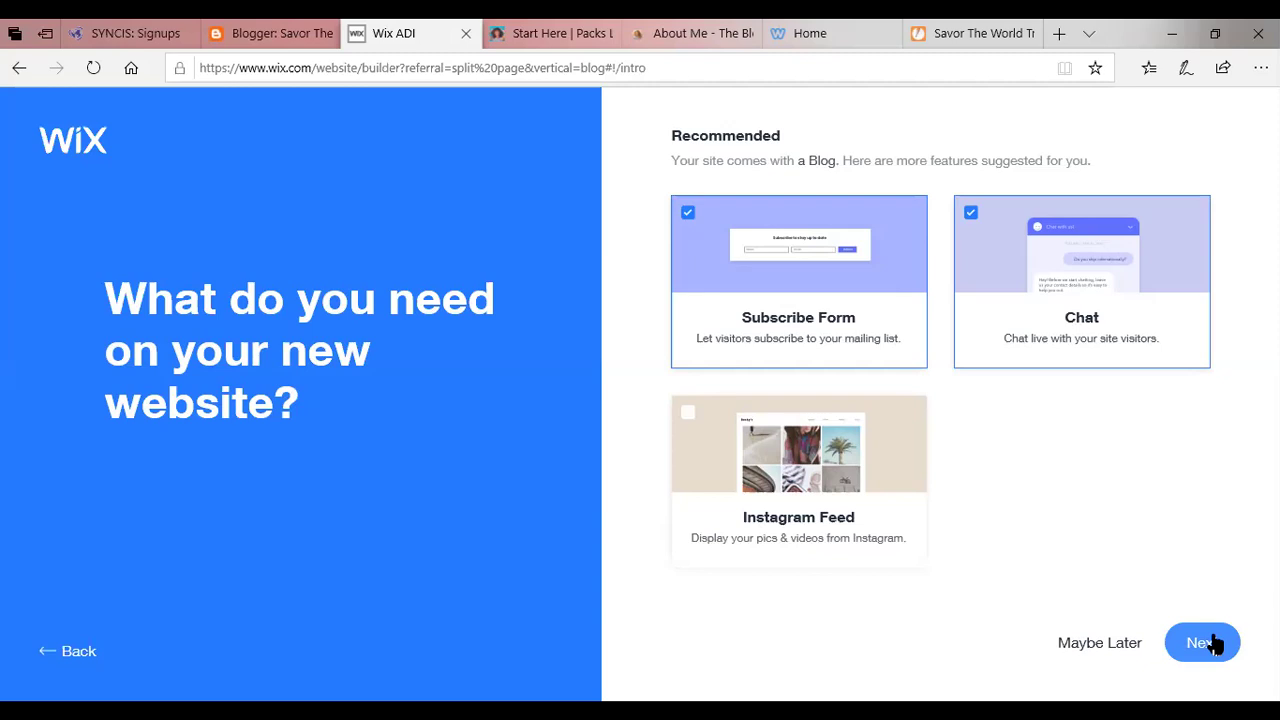
# - Keep the suggested features and name the site 'Savor The World Travel'
pyautogui.click(1212, 636)
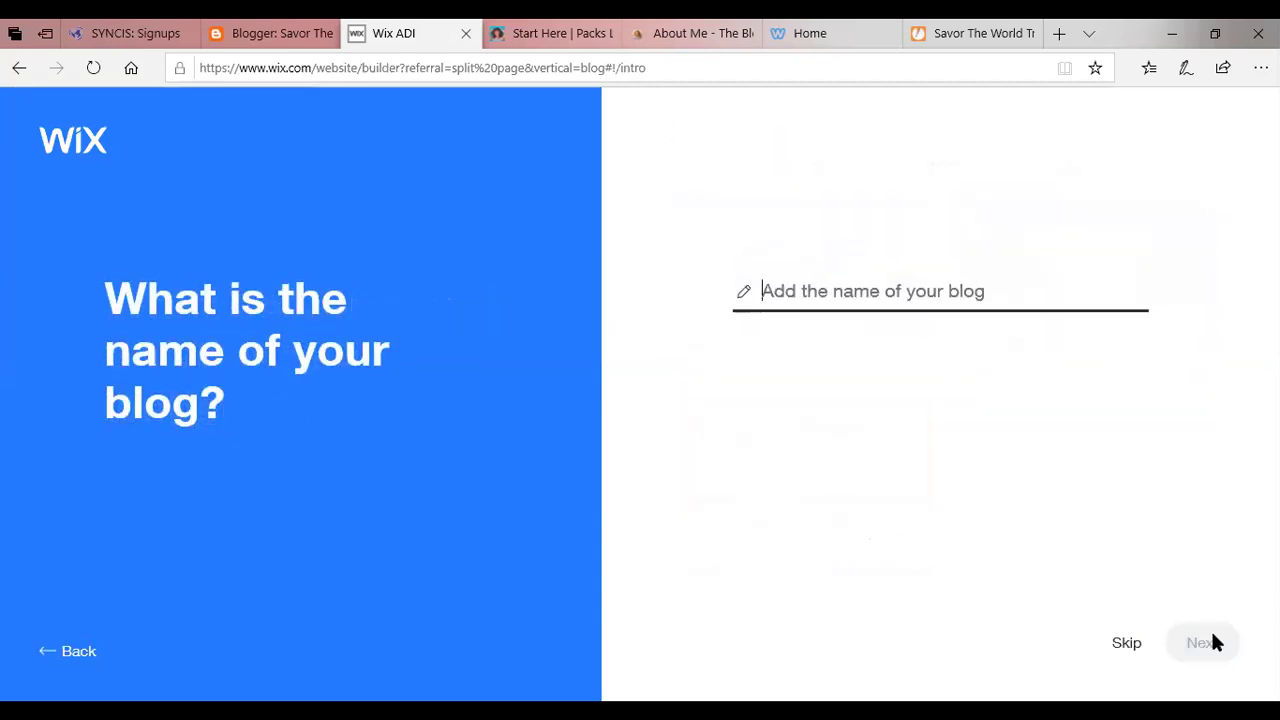
pyautogui.write('S')
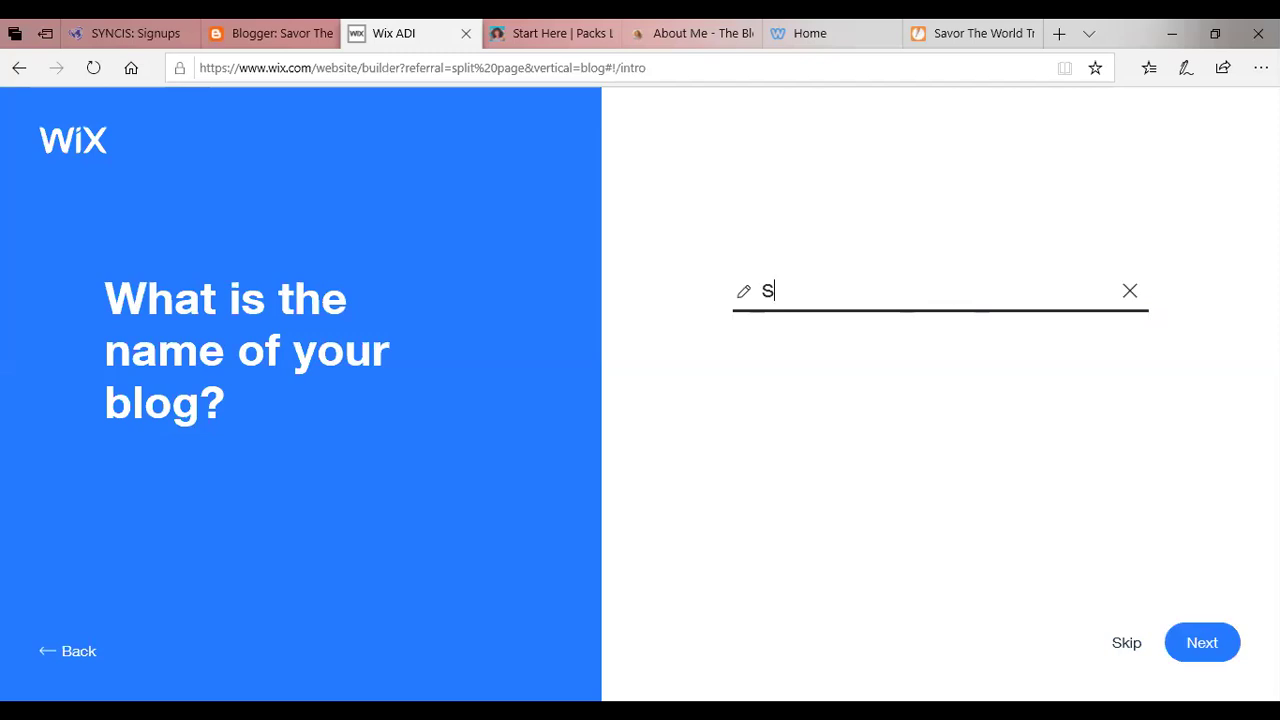
pyautogui.write('avor The Wo')
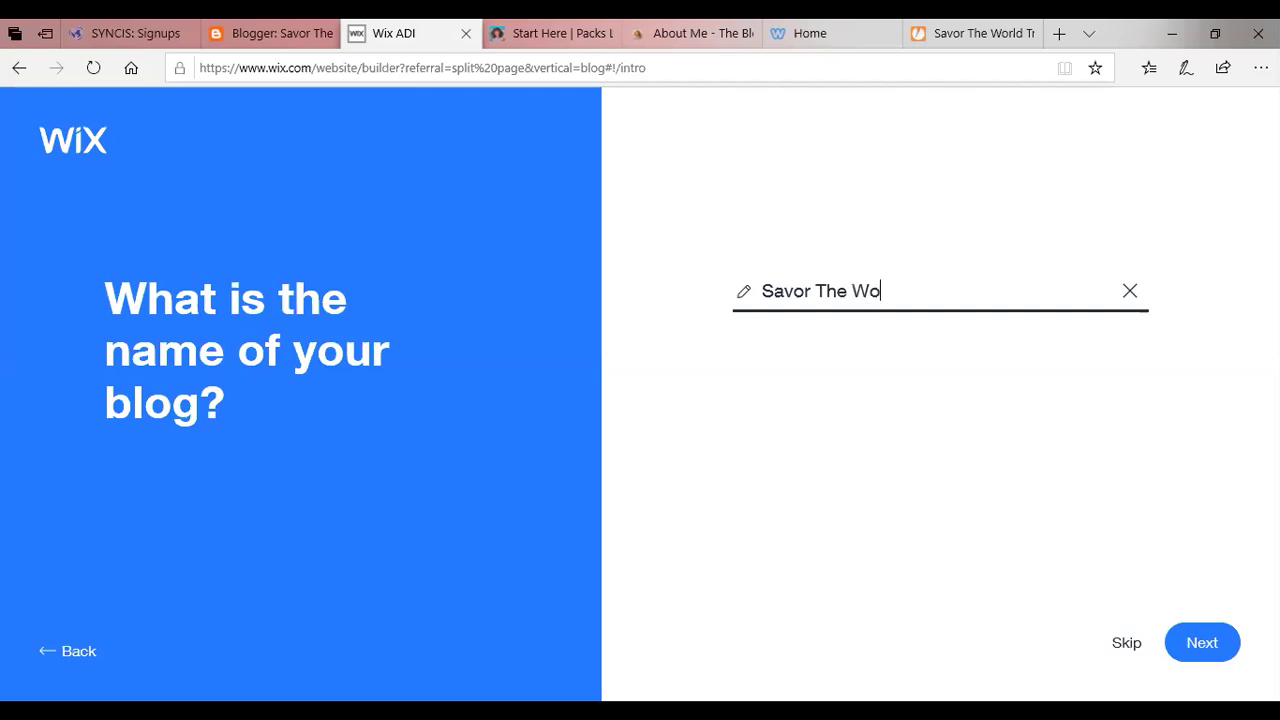
pyautogui.write('rld Travel')
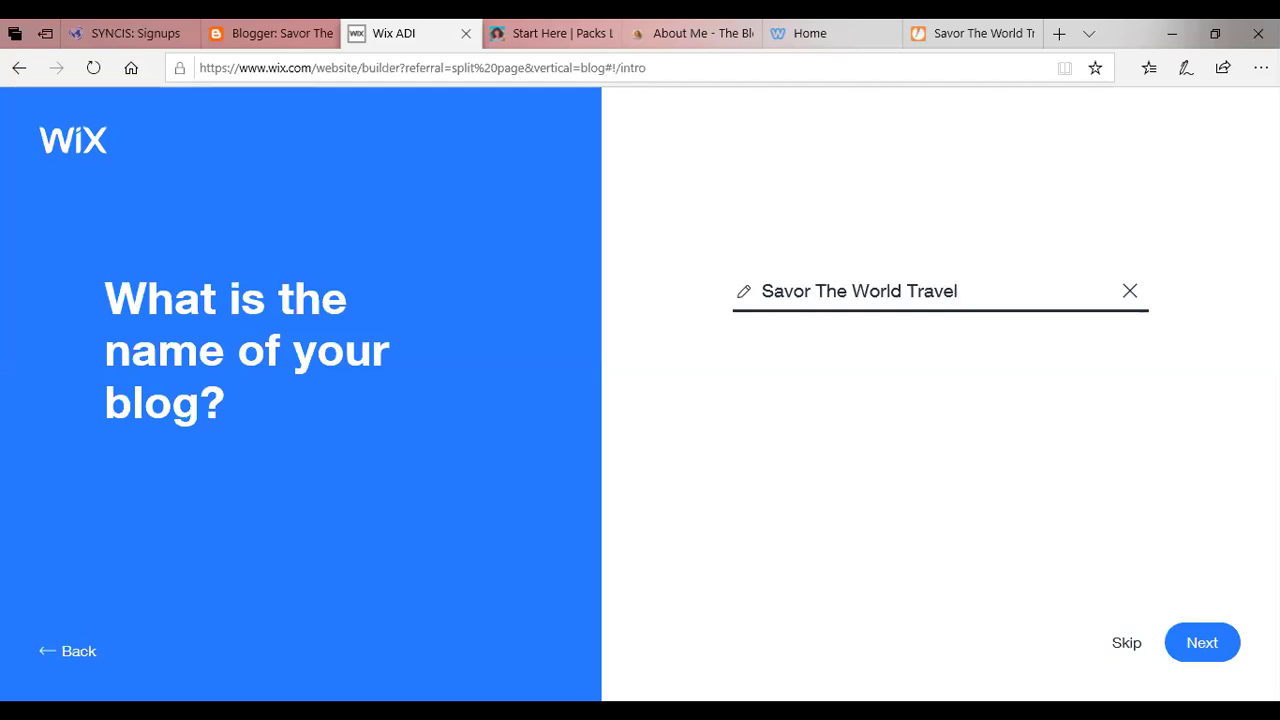
pyautogui.click(1200, 643)
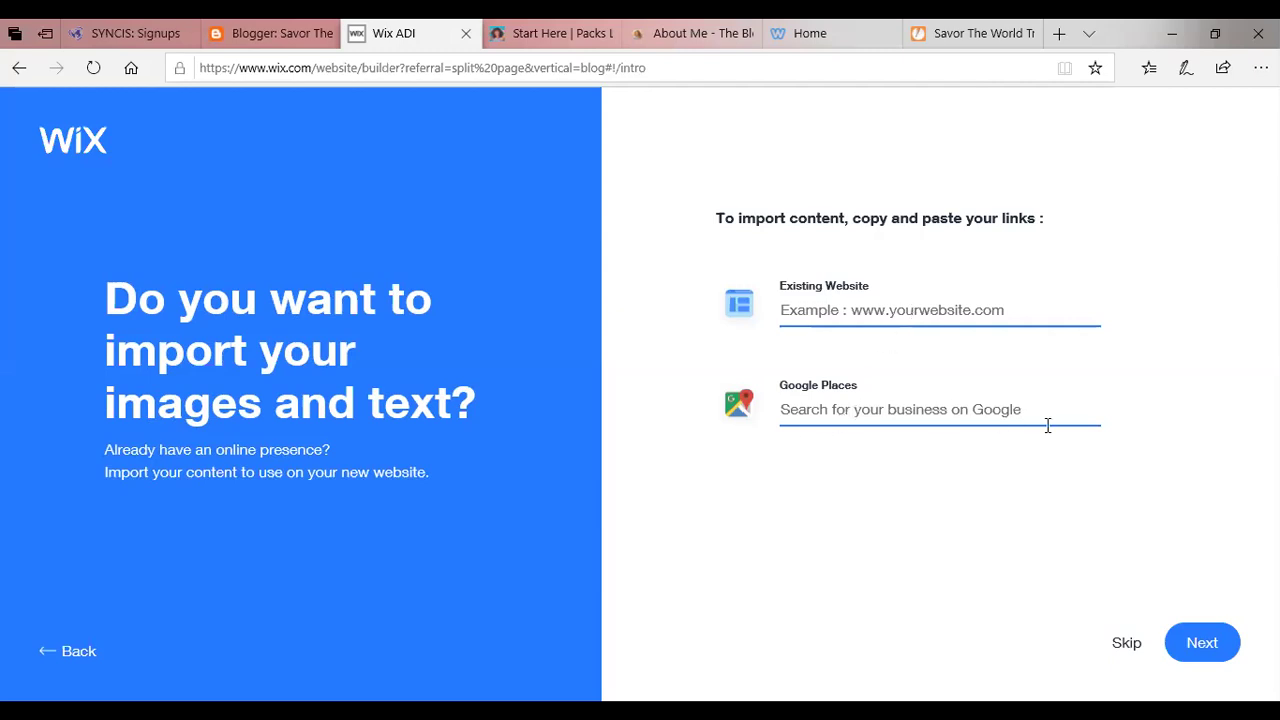
# - Skip the content import and add a blank social link entry to the info page
pyautogui.click(1127, 645)
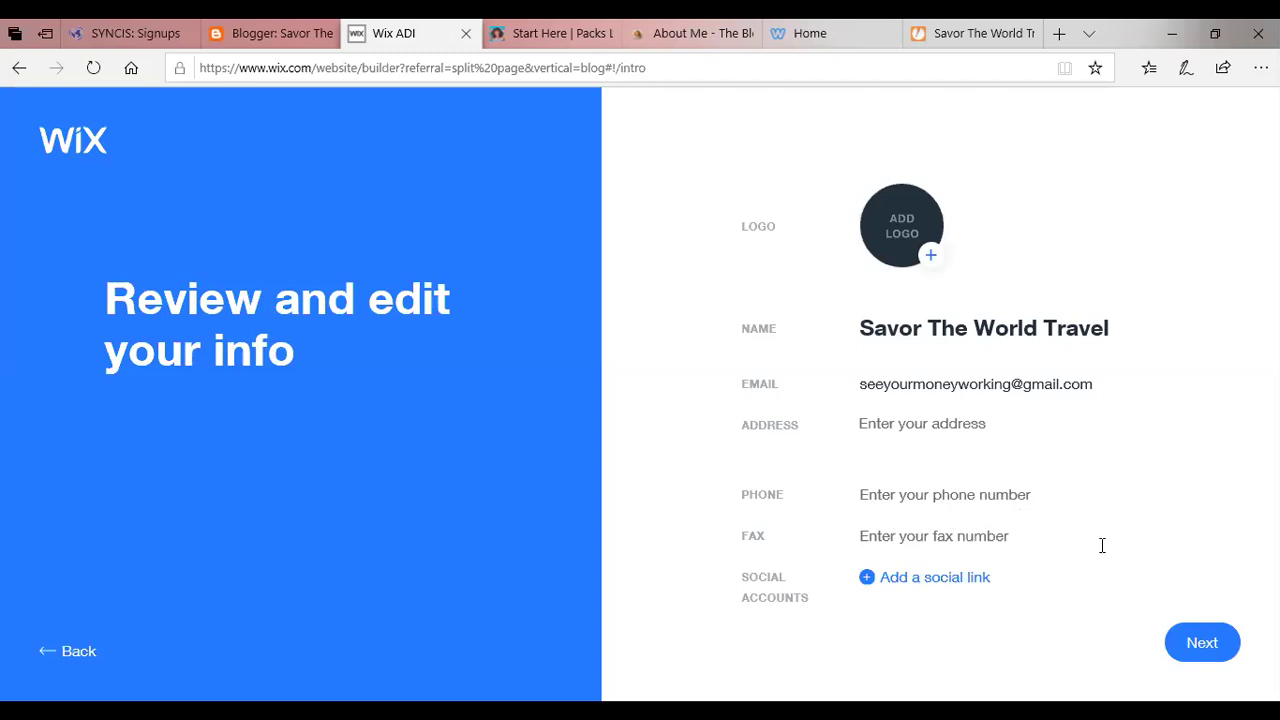
pyautogui.click(935, 578)
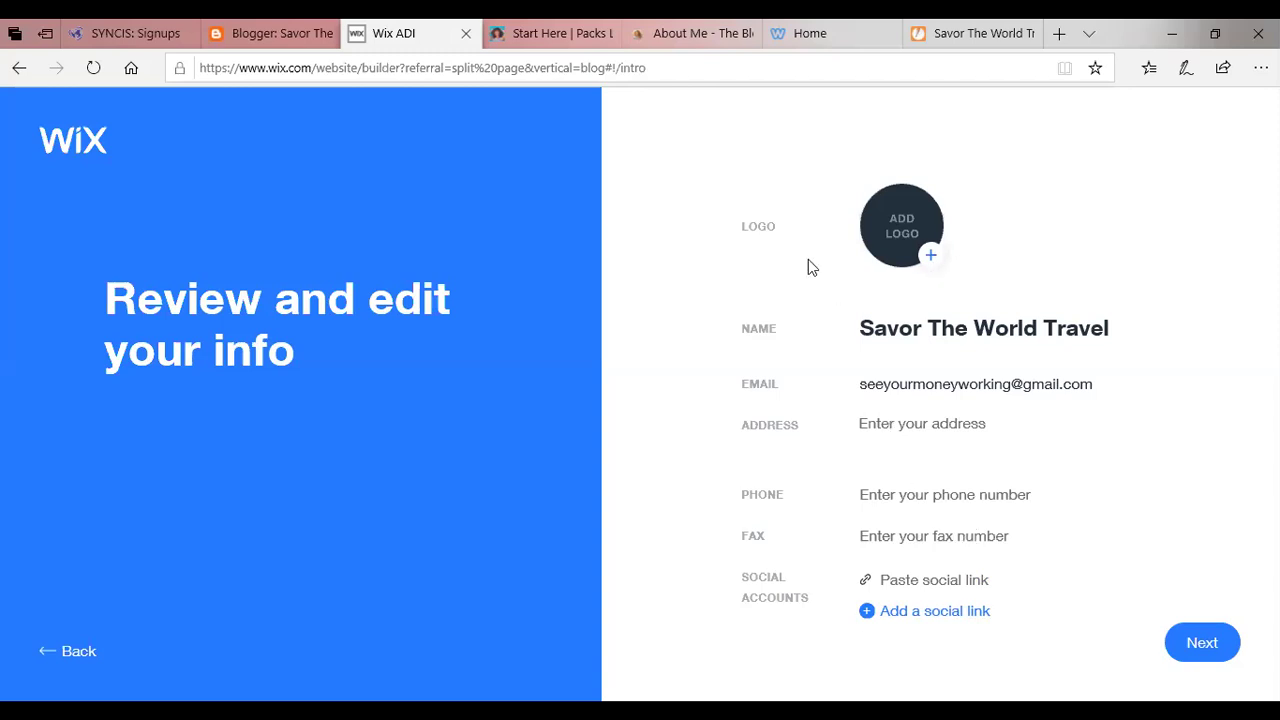
# - Upload the 'savor logo' image found by searching 'logo' on Lexar (D:) as the site logo
pyautogui.click(932, 259)
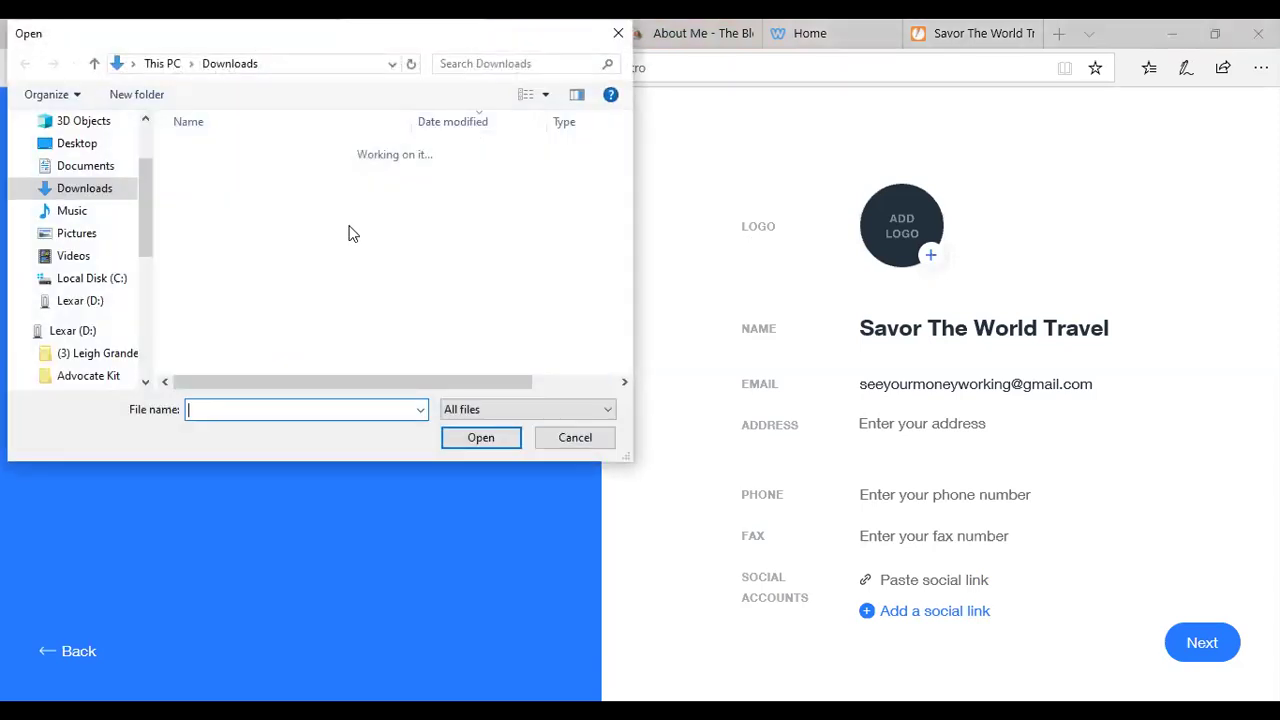
pyautogui.click(76, 335)
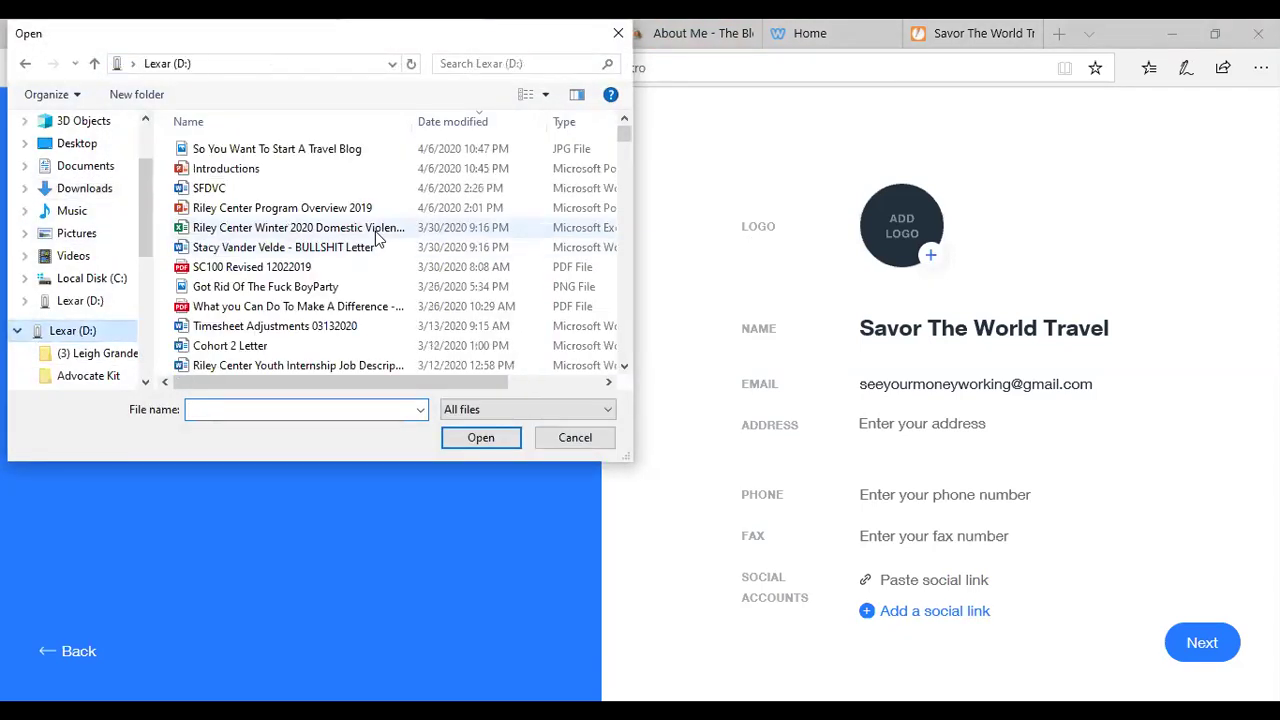
pyautogui.click(494, 63)
pyautogui.write('logo')
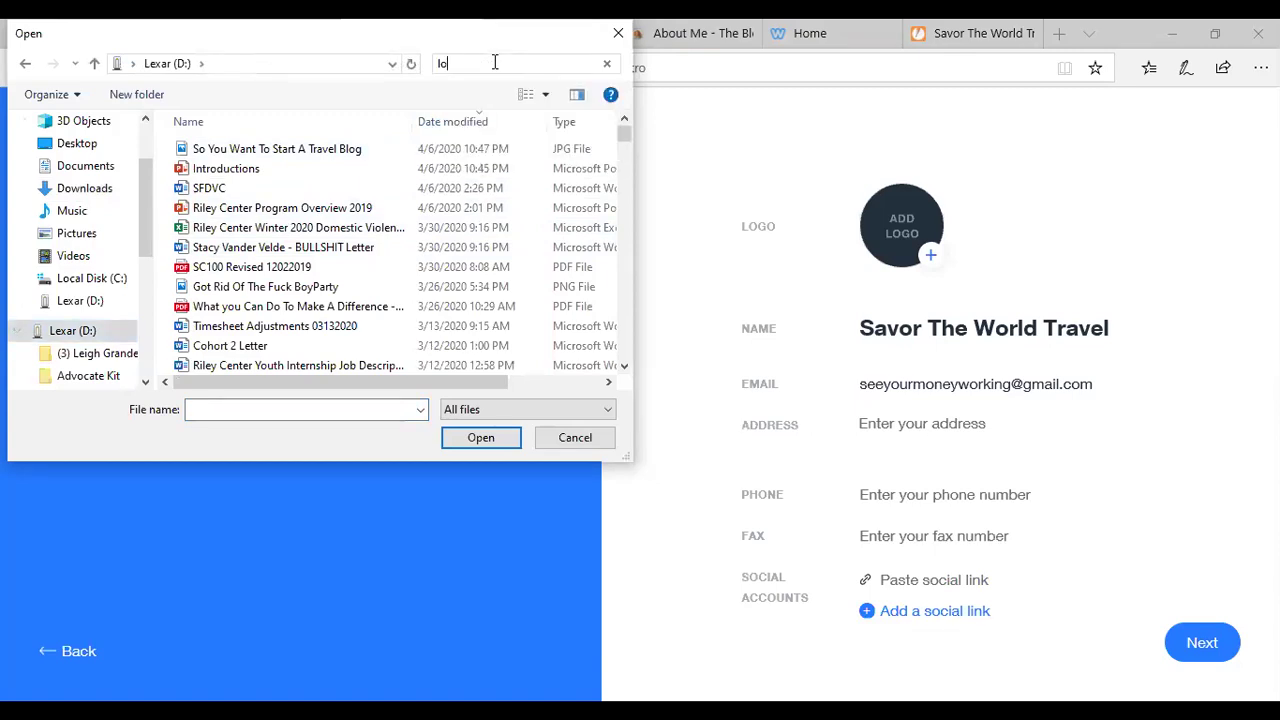
pyautogui.press('Return')
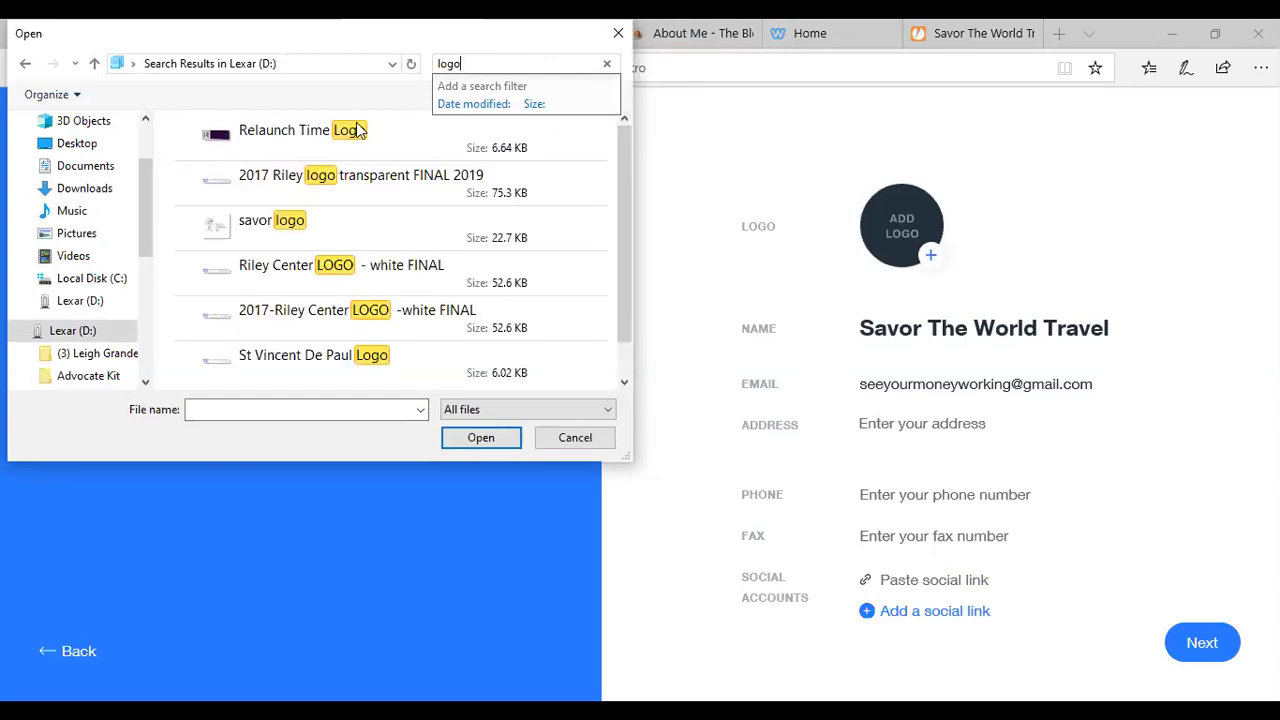
pyautogui.click(218, 228)
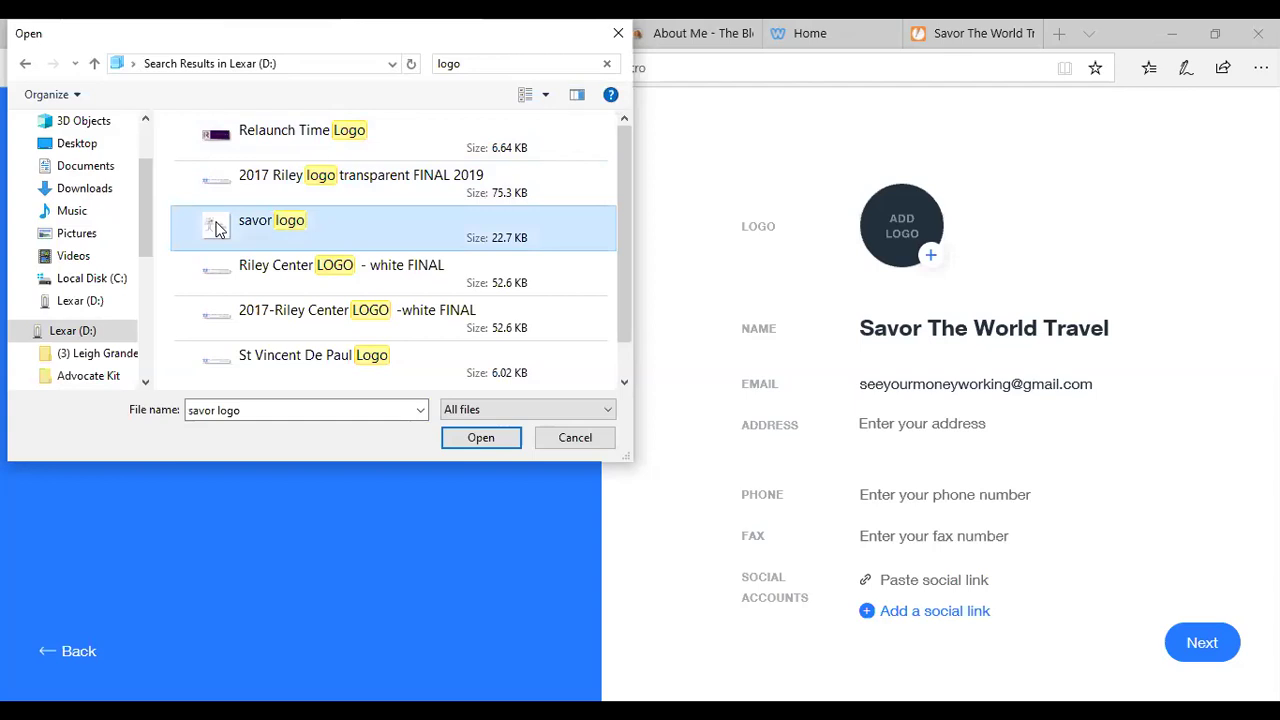
pyautogui.doubleClick(218, 228)
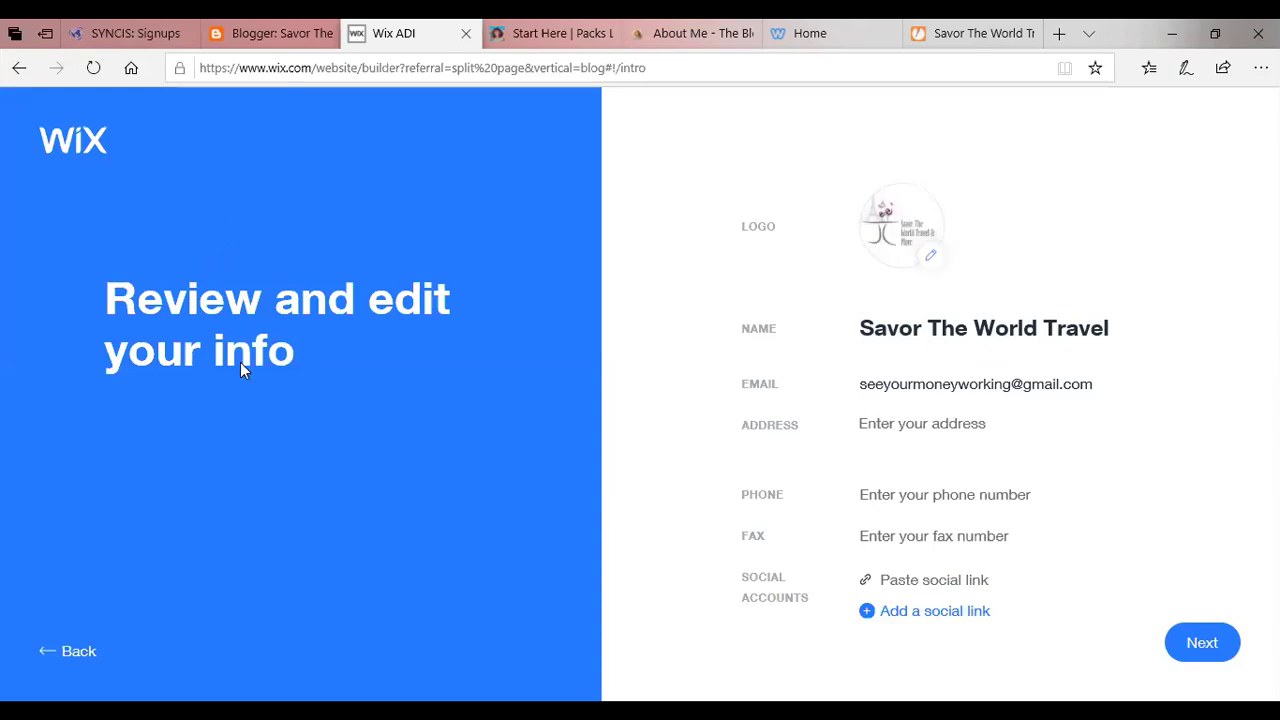
# - Continue past the info review and pick the Bold theme
pyautogui.click(1210, 640)
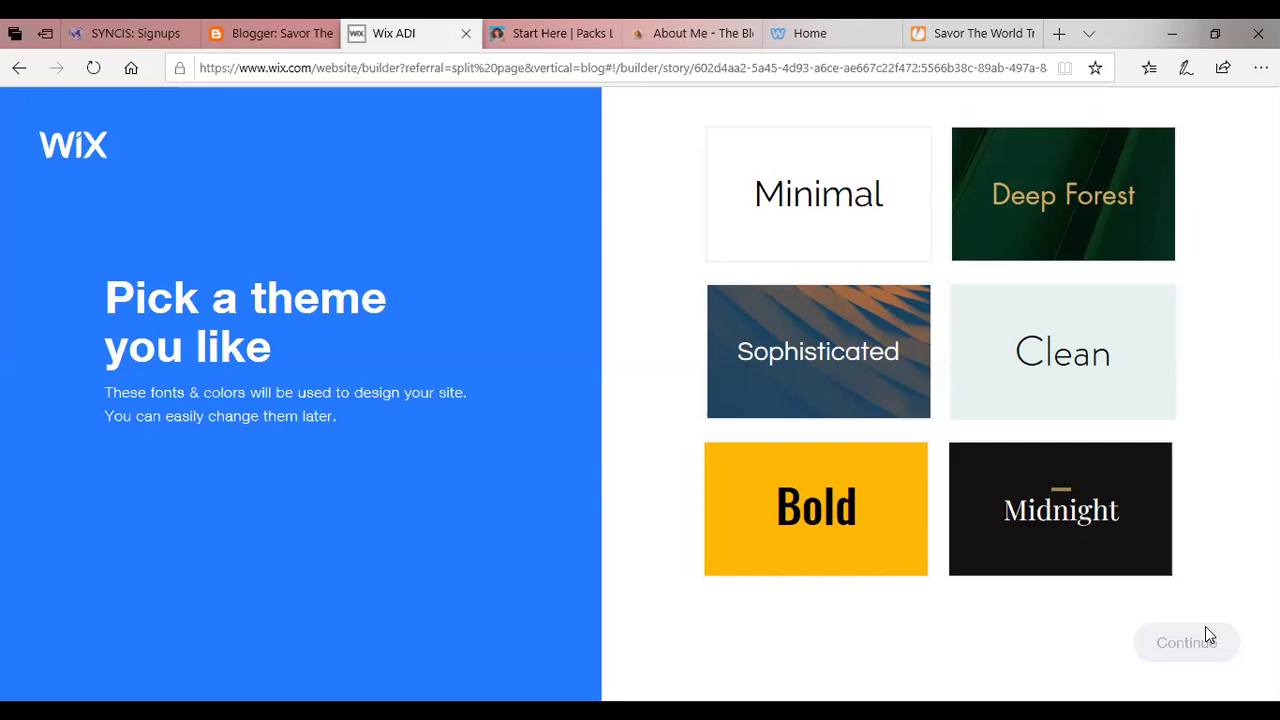
pyautogui.click(849, 531)
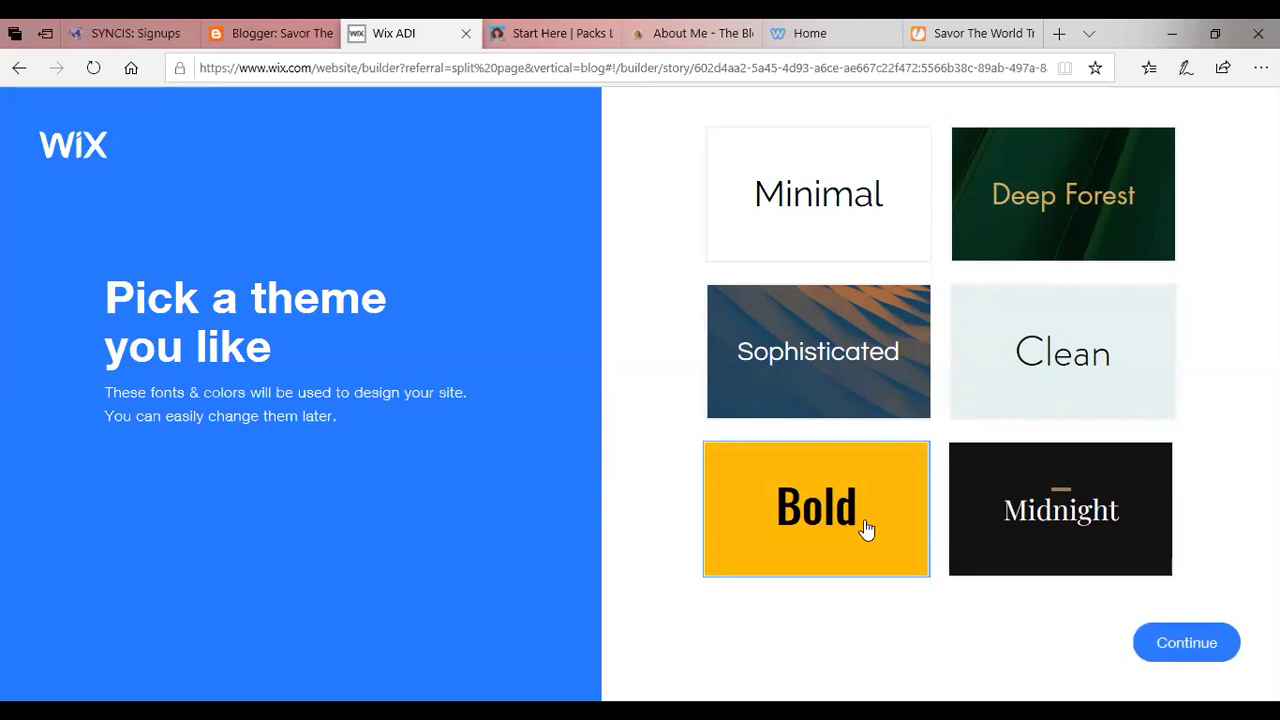
# - Continue past the theme step, build a palette from the logo, and apply its five colours
pyautogui.click(1176, 648)
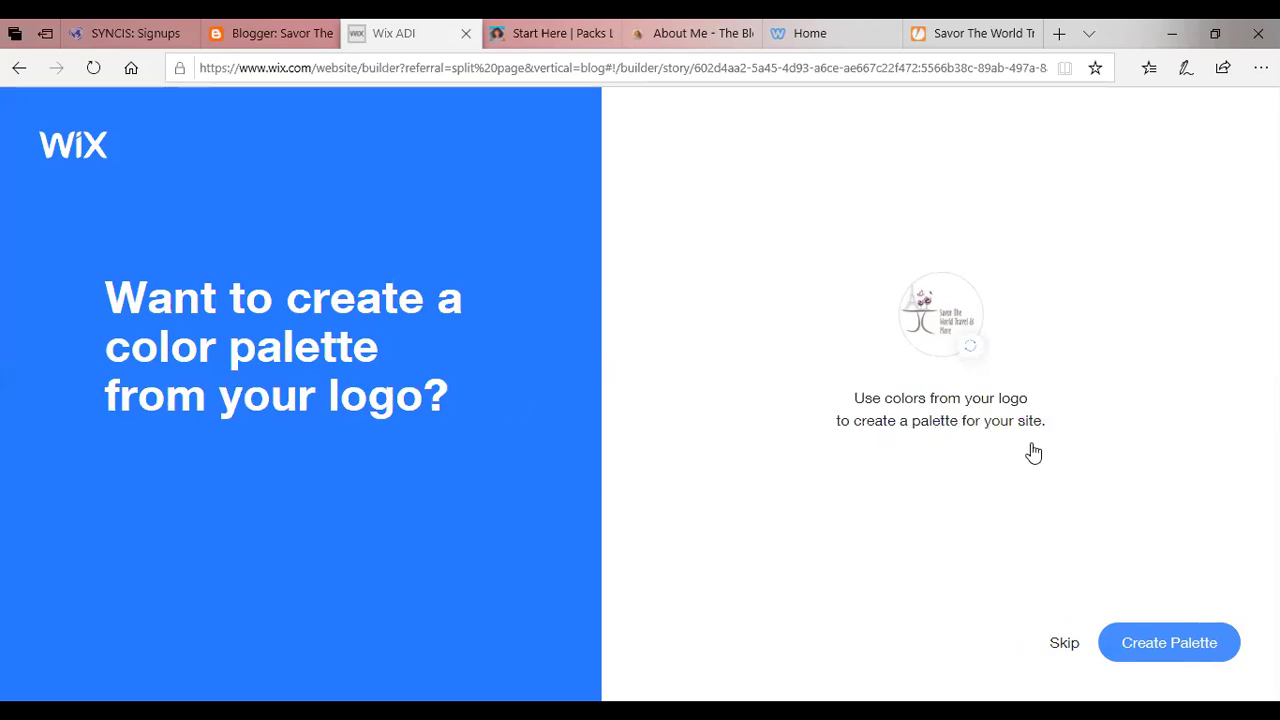
pyautogui.click(1167, 645)
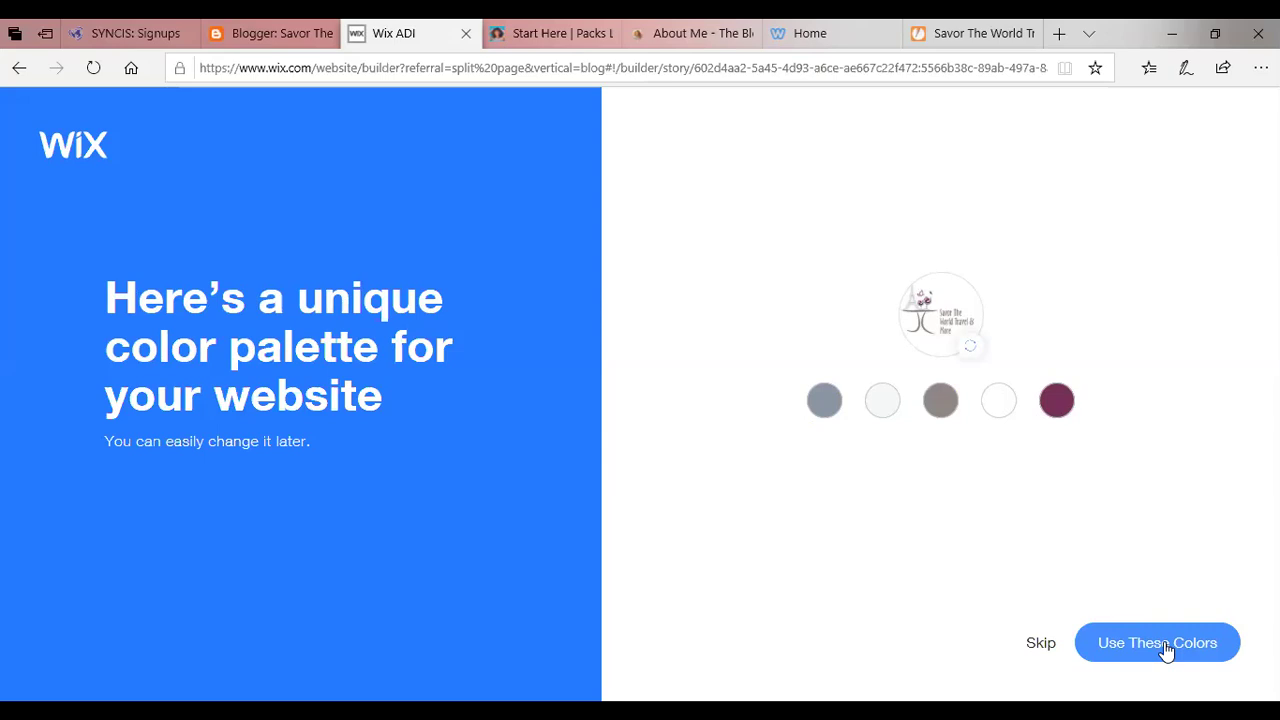
pyautogui.click(1165, 650)
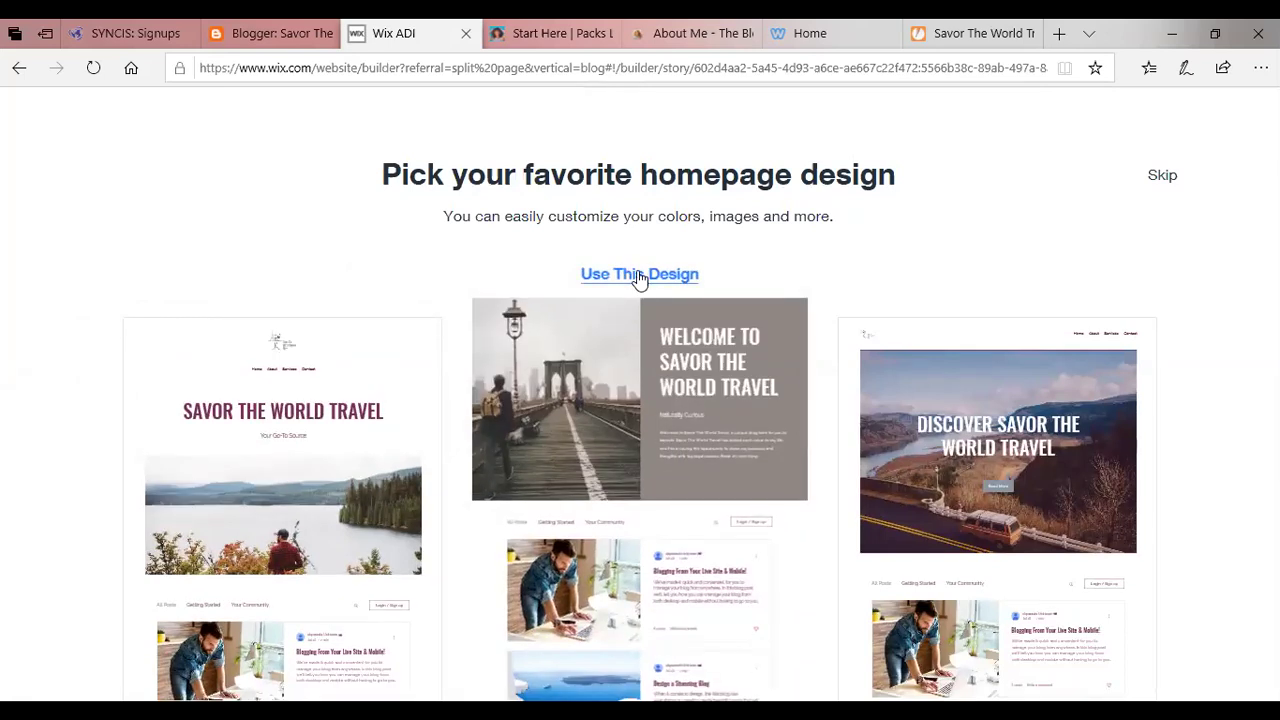
# - Choose the middle homepage design with the bridge photo and 'Welcome to Savor the World Travel' heading
pyautogui.click(639, 275)
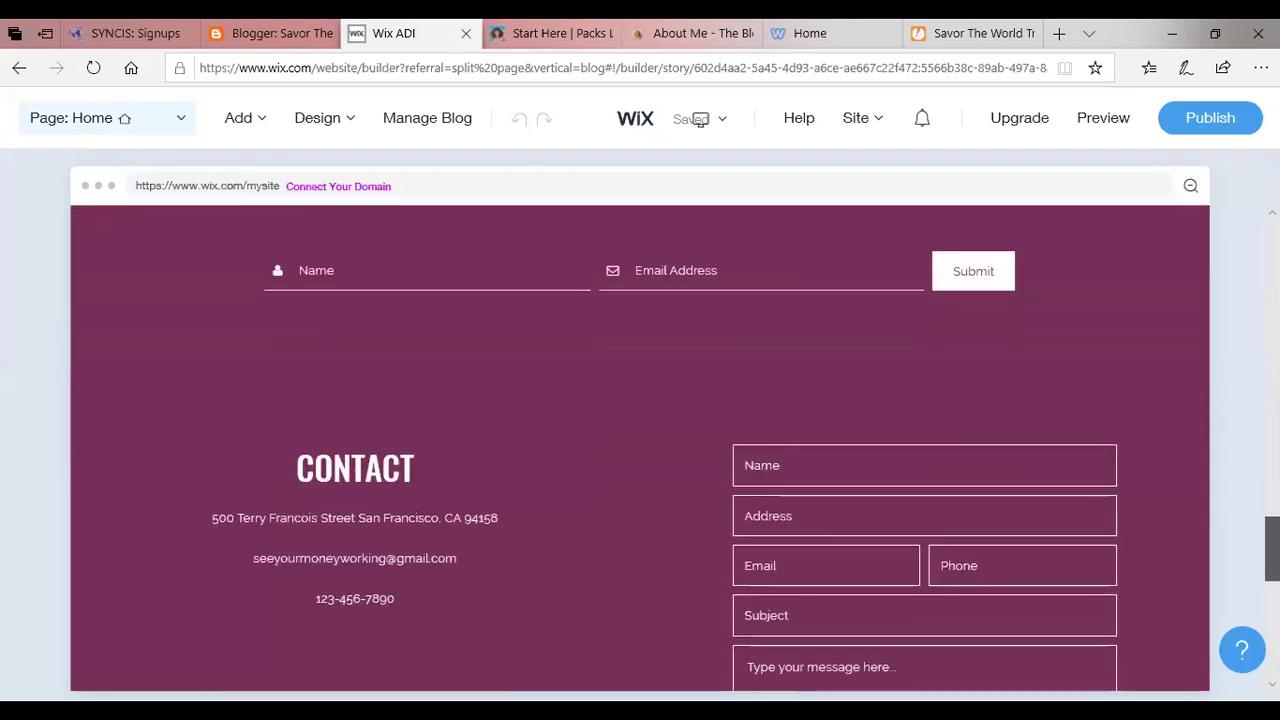
pyautogui.scroll(8, 1240, 429)
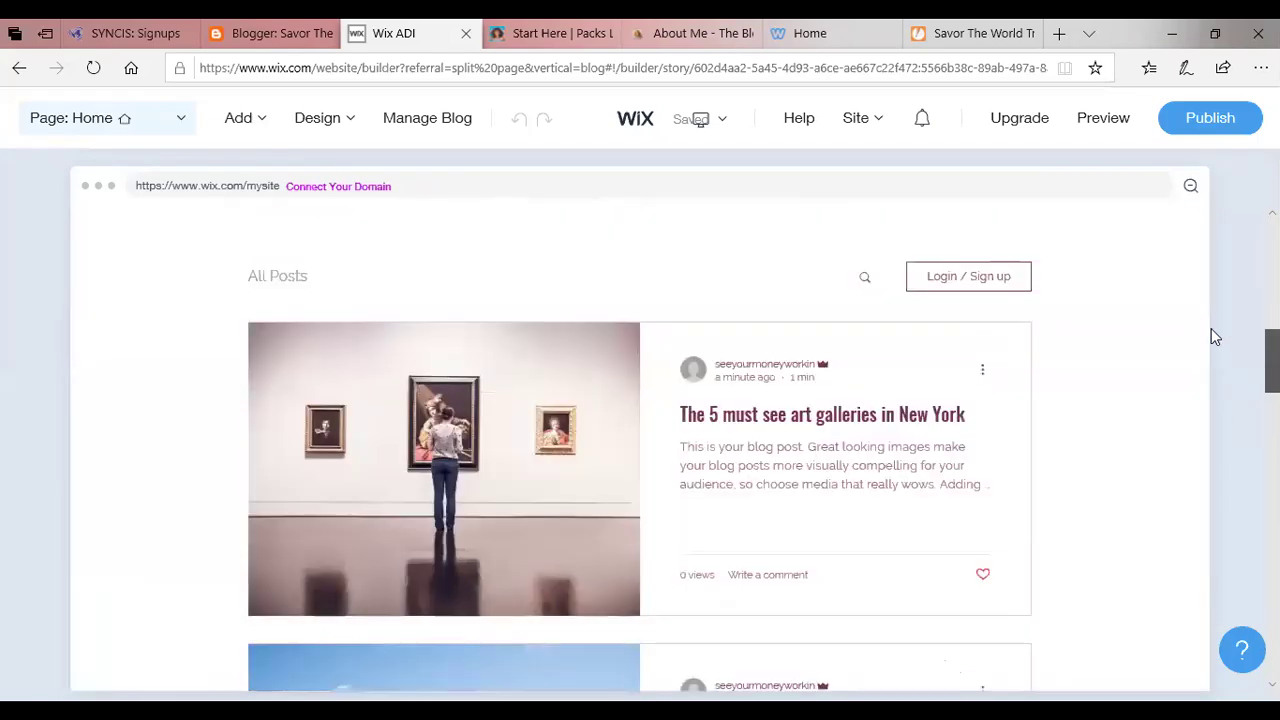
pyautogui.scroll(5, 1211, 328)
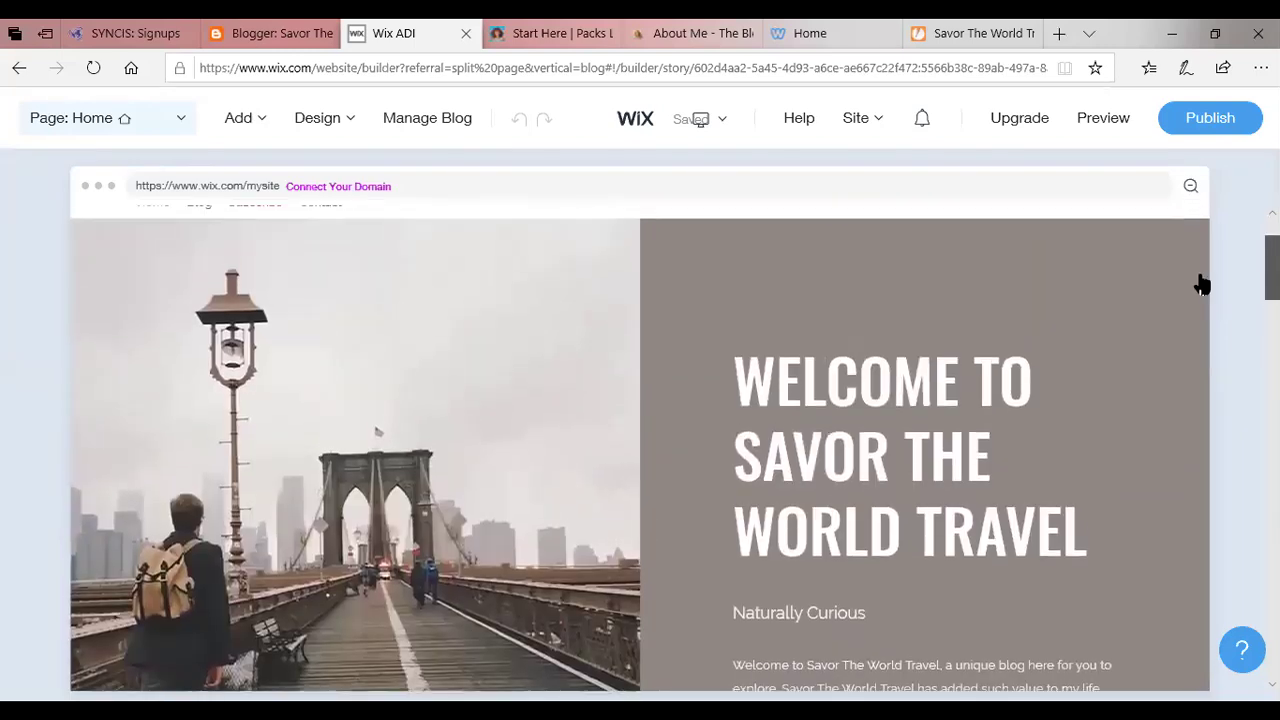
pyautogui.moveTo(380, 463)
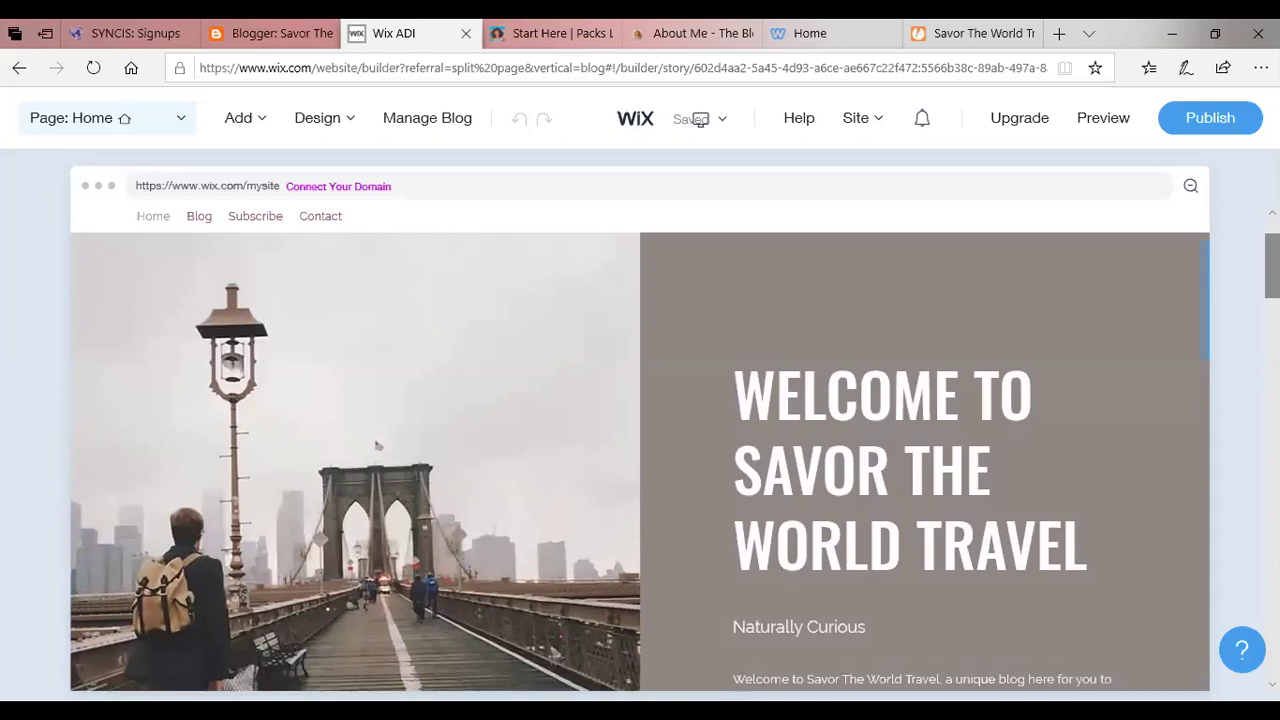
pyautogui.scroll(-2, 640, 448)
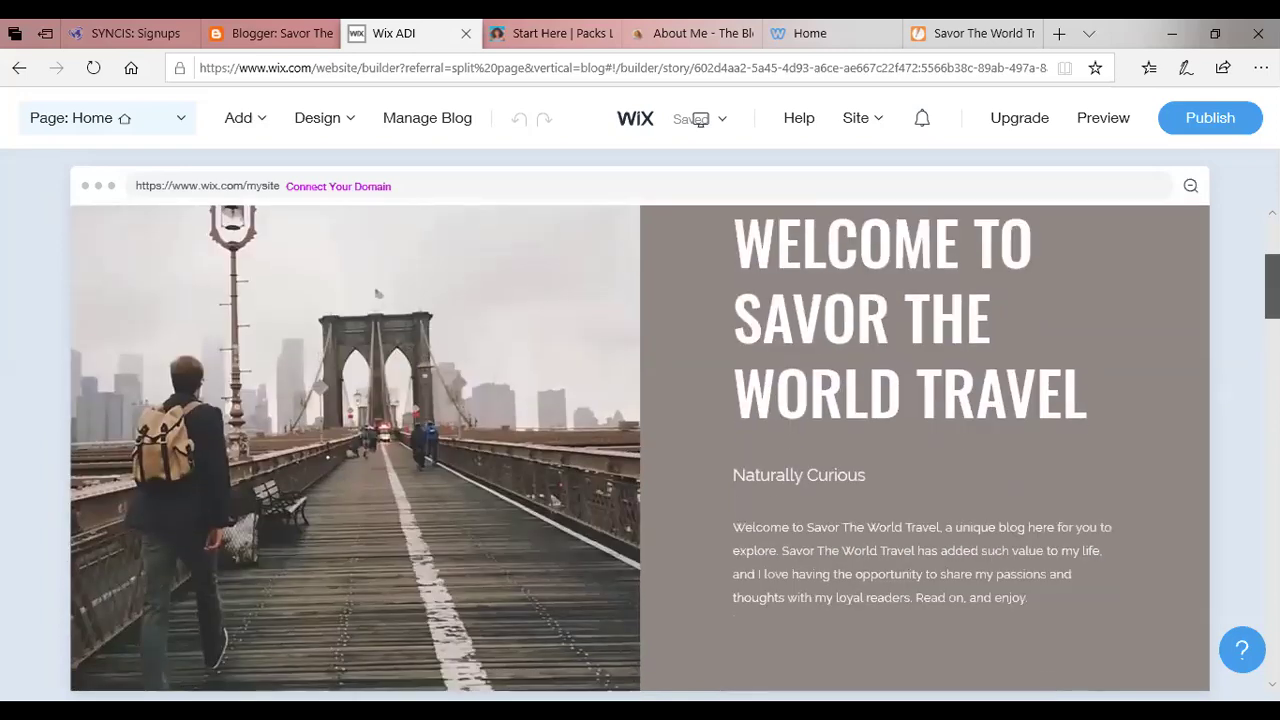
pyautogui.scroll(2, 640, 448)
pyautogui.scroll(1, 640, 448)
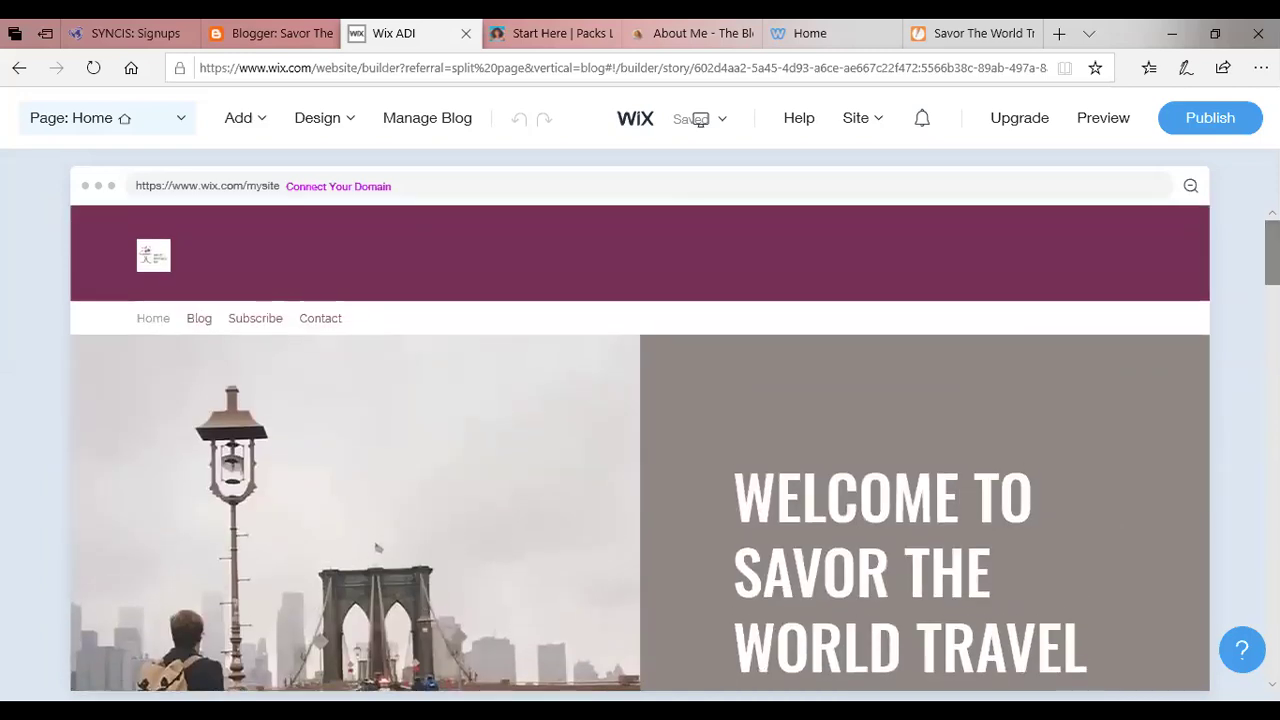
pyautogui.moveTo(286, 294)
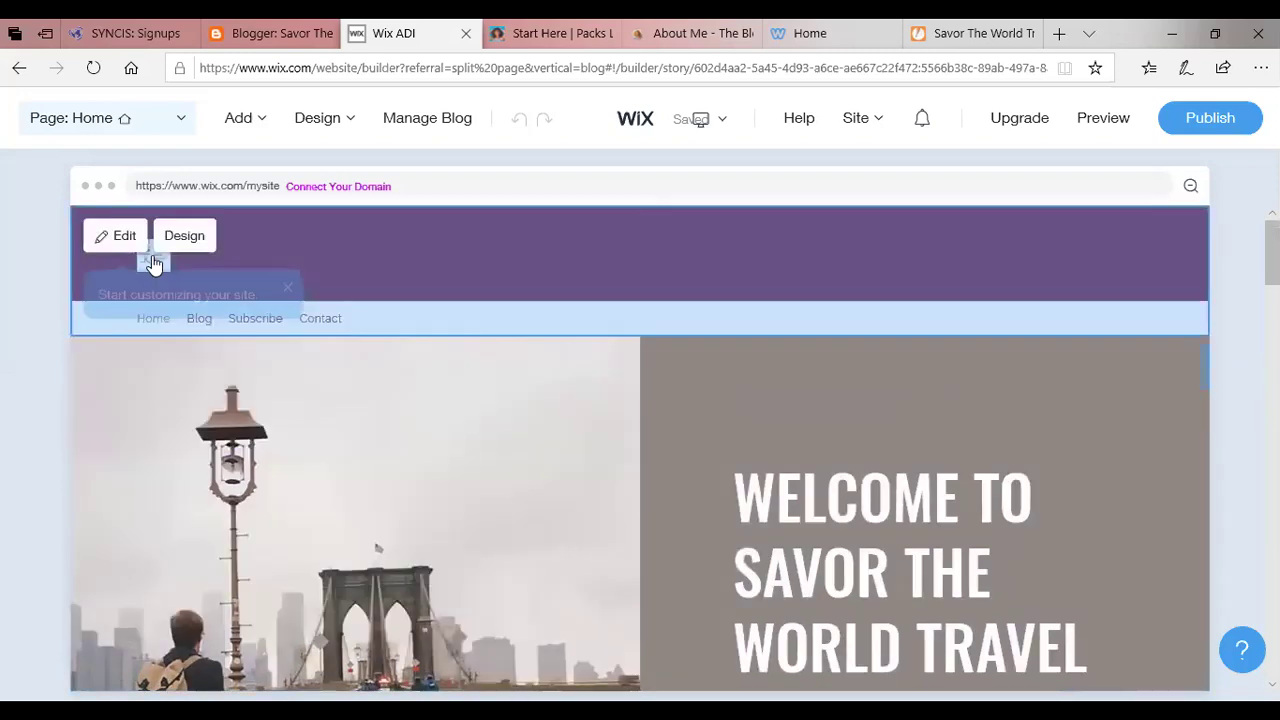
pyautogui.moveTo(151, 258)
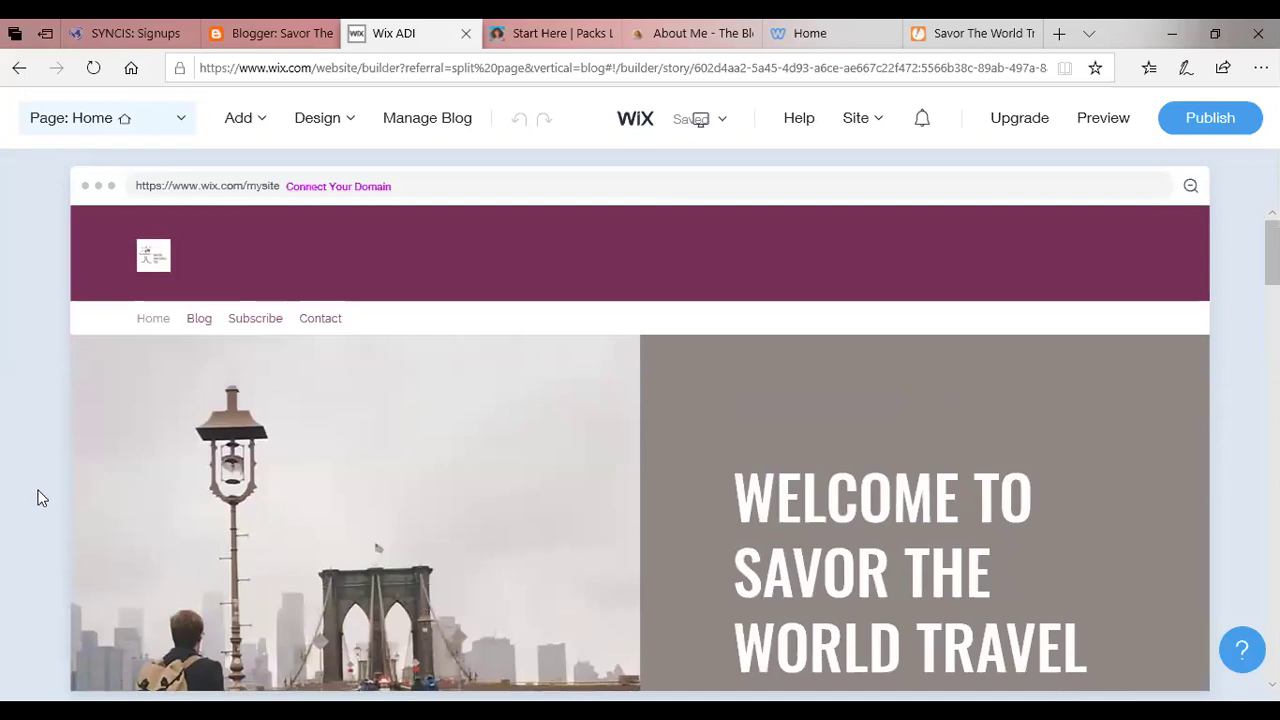
pyautogui.moveTo(197, 332)
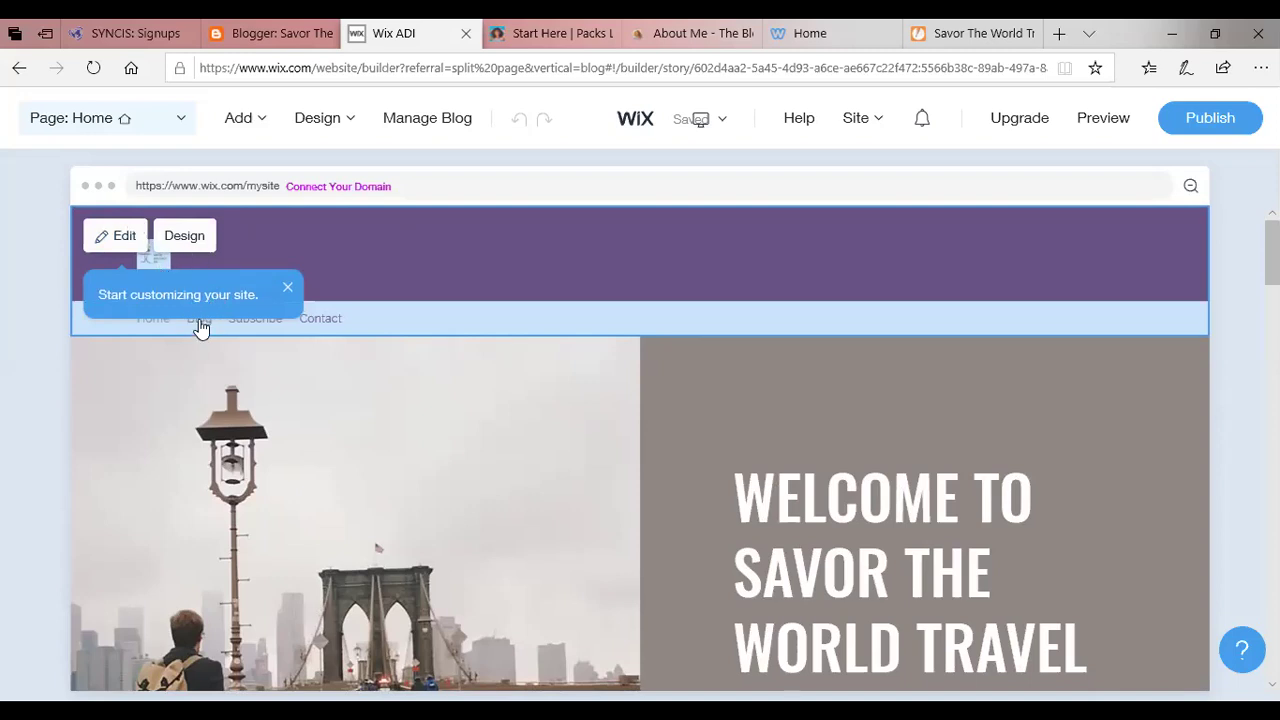
# - Open the header settings and turn on the business name Savor The World Travel beside the logo
pyautogui.click(251, 318)
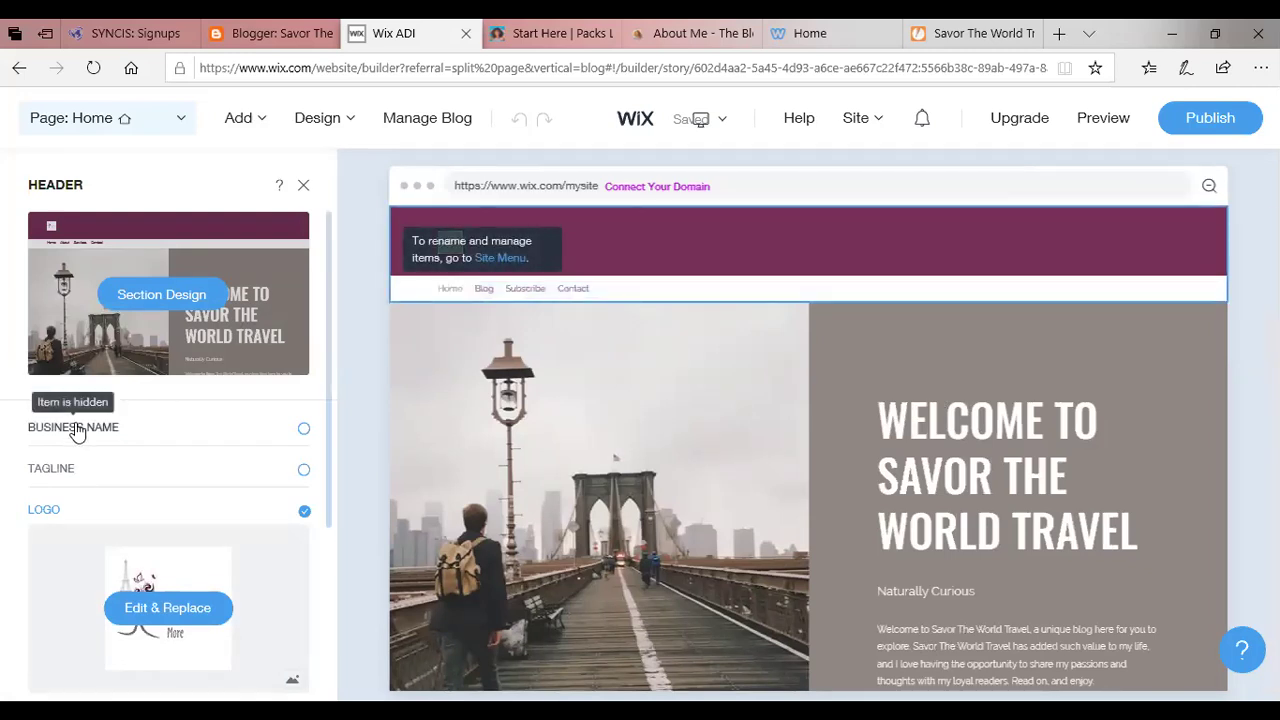
pyautogui.click(305, 432)
pyautogui.click(305, 432)
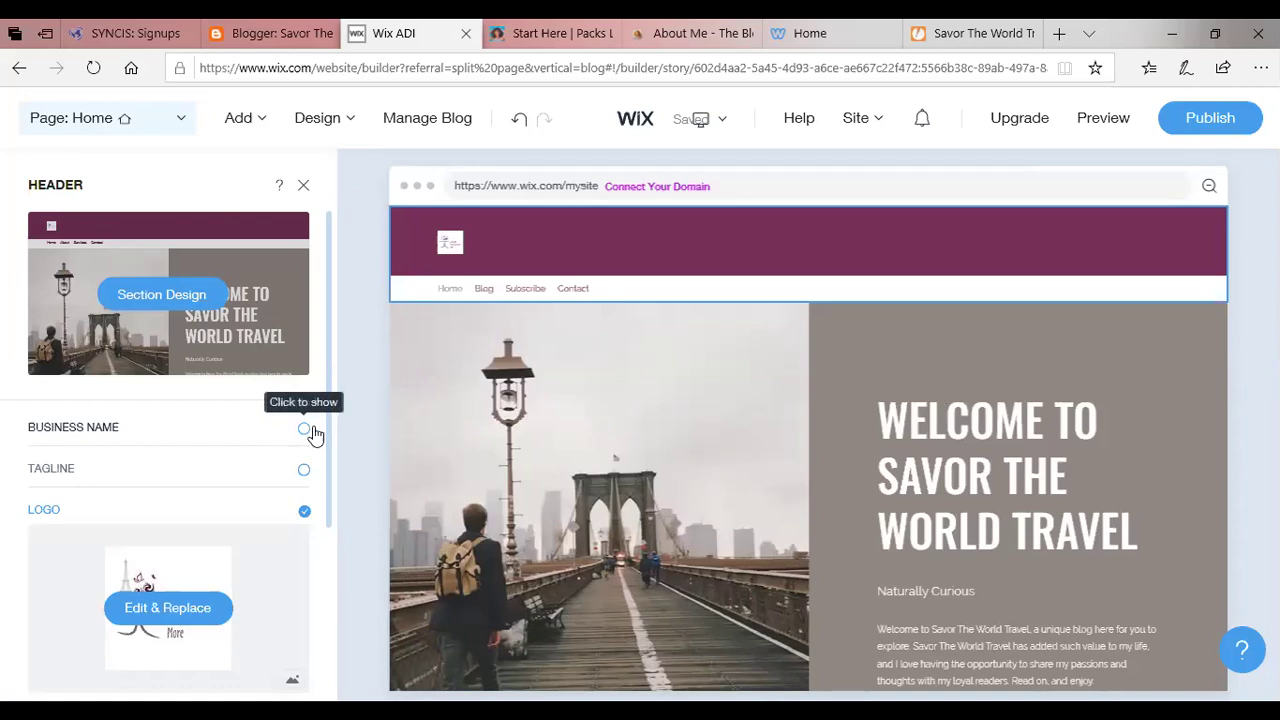
pyautogui.click(305, 430)
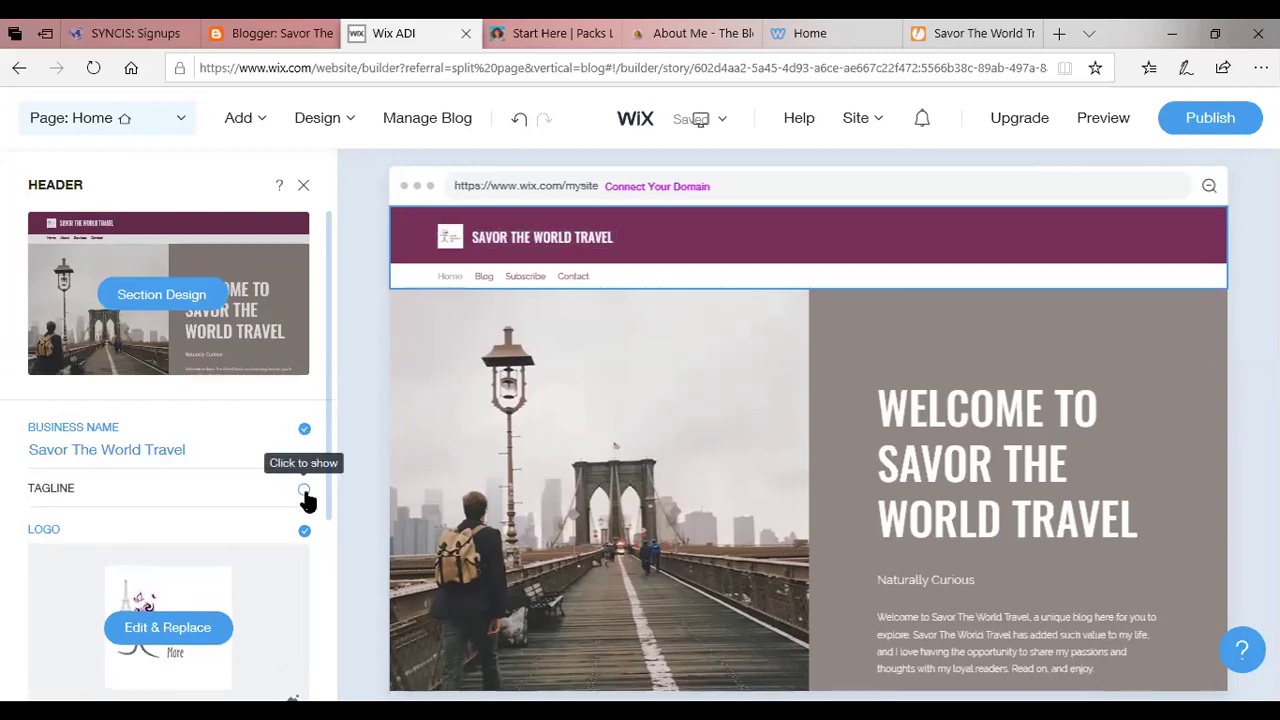
# - Enable the tagline 'Captivate Yourself' beneath the business name in the header
pyautogui.click(305, 494)
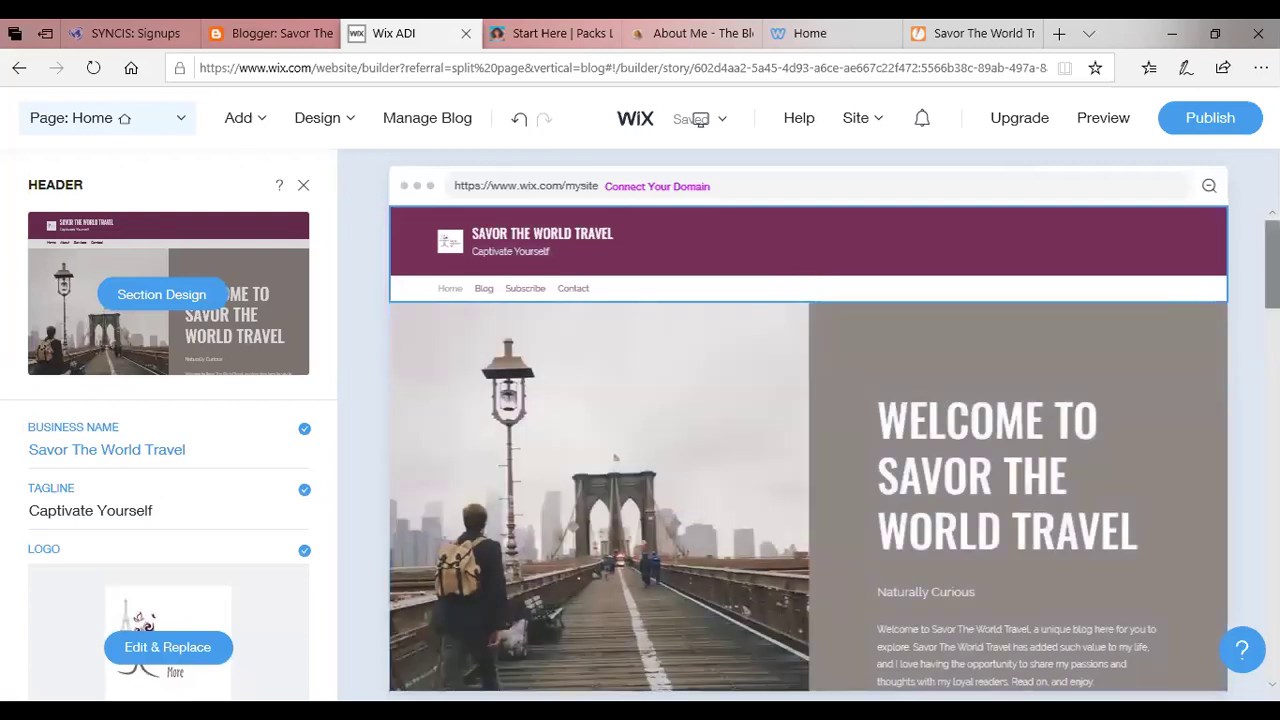
# - Scroll down to the sample blog posts and close the Header settings panel
pyautogui.scroll(-10, 808, 450)
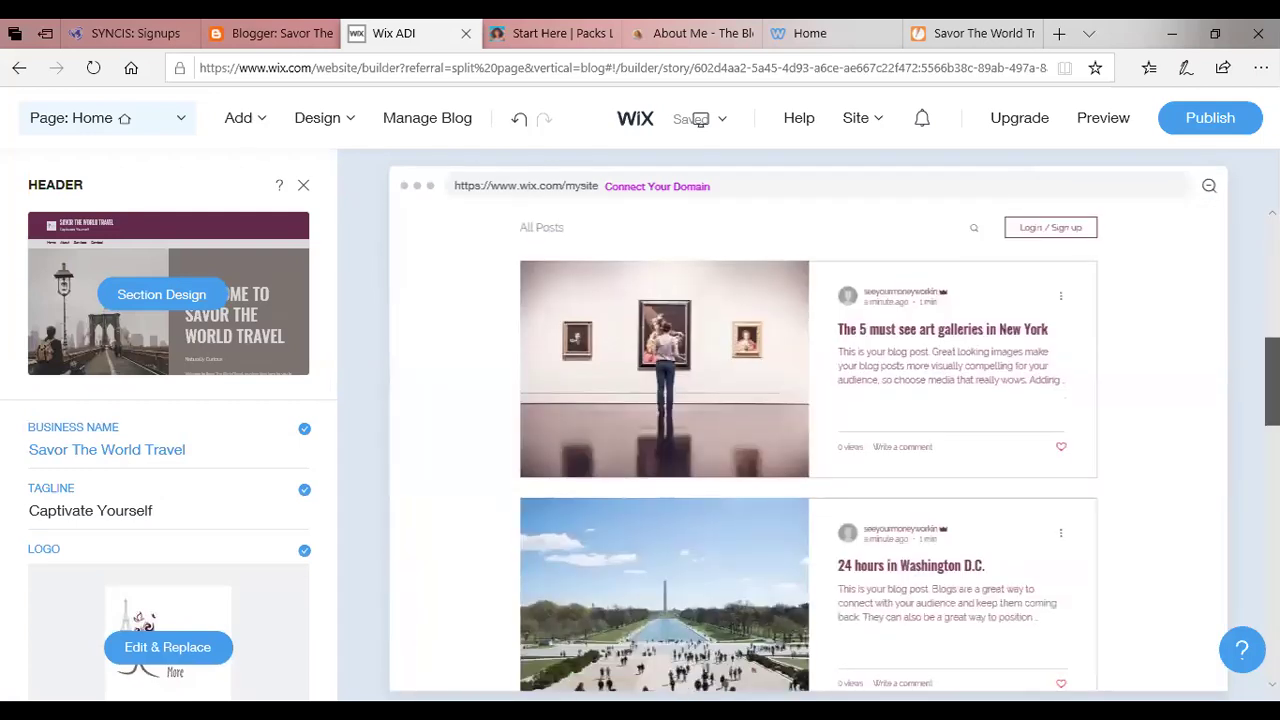
pyautogui.scroll(-2, 808, 450)
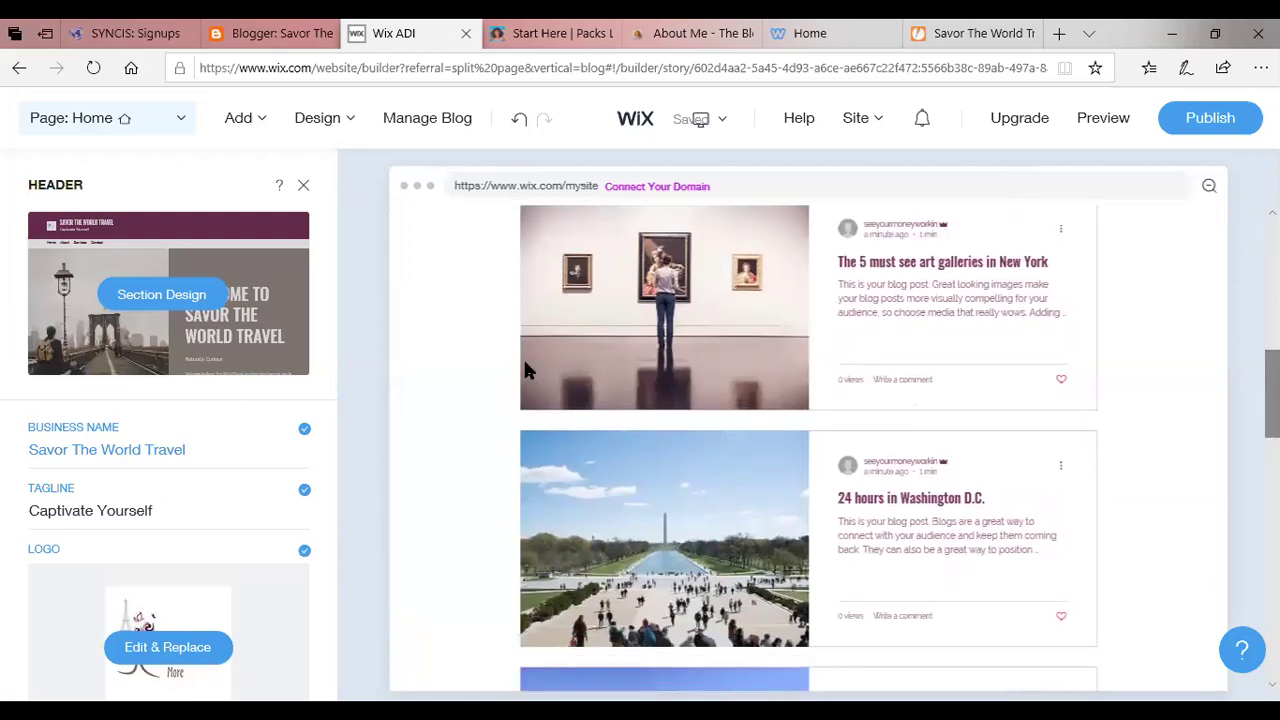
pyautogui.click(303, 188)
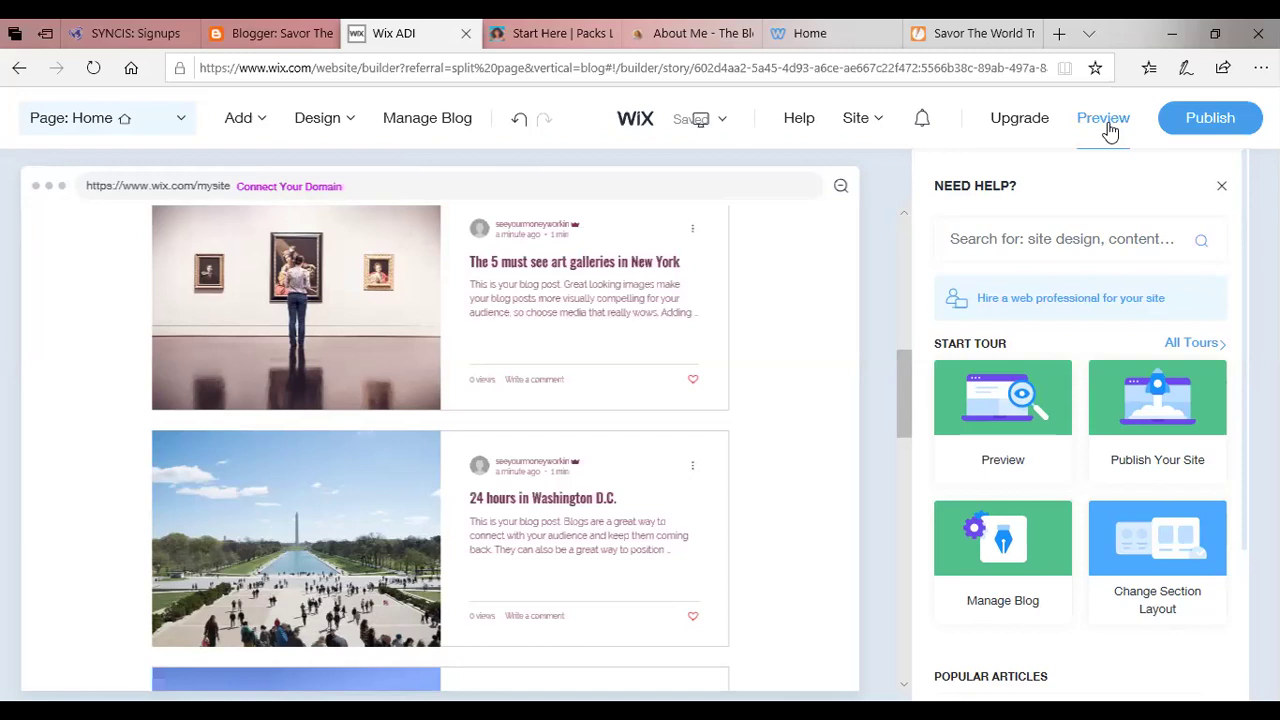
# - Preview the site and scroll through its welcome banner and sample blog posts
pyautogui.click(1104, 120)
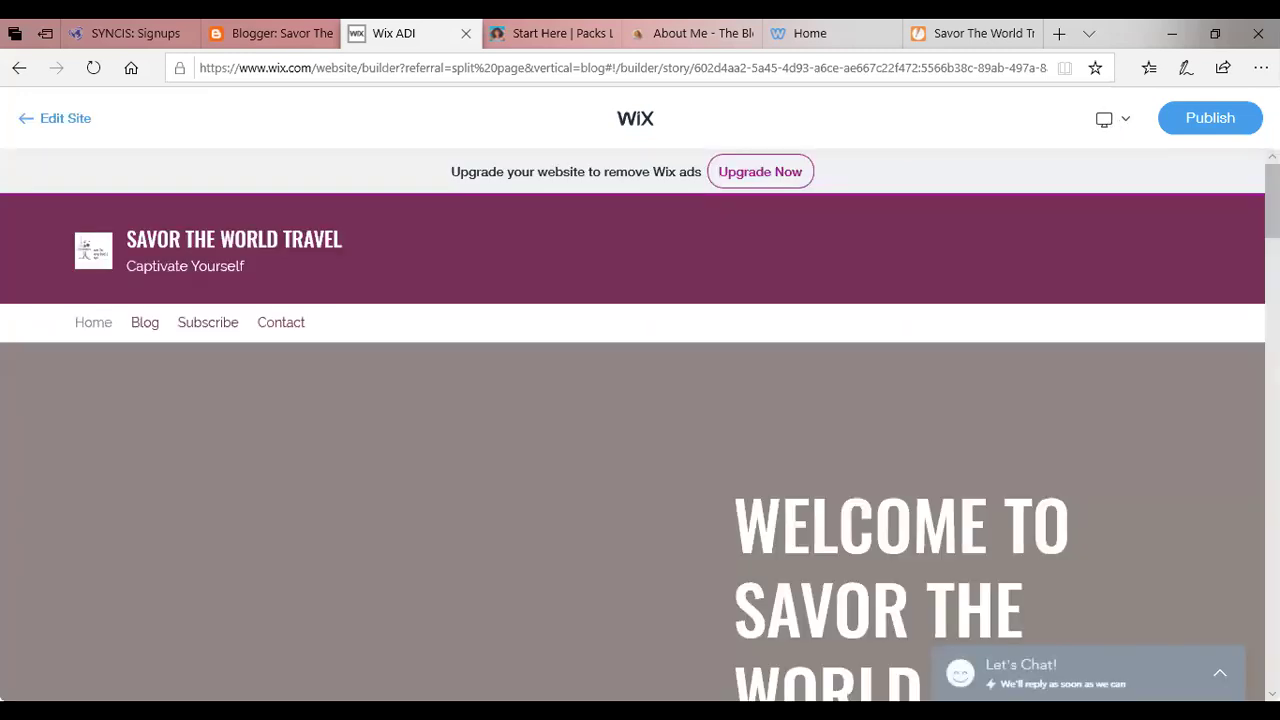
pyautogui.scroll(-4, 640, 430)
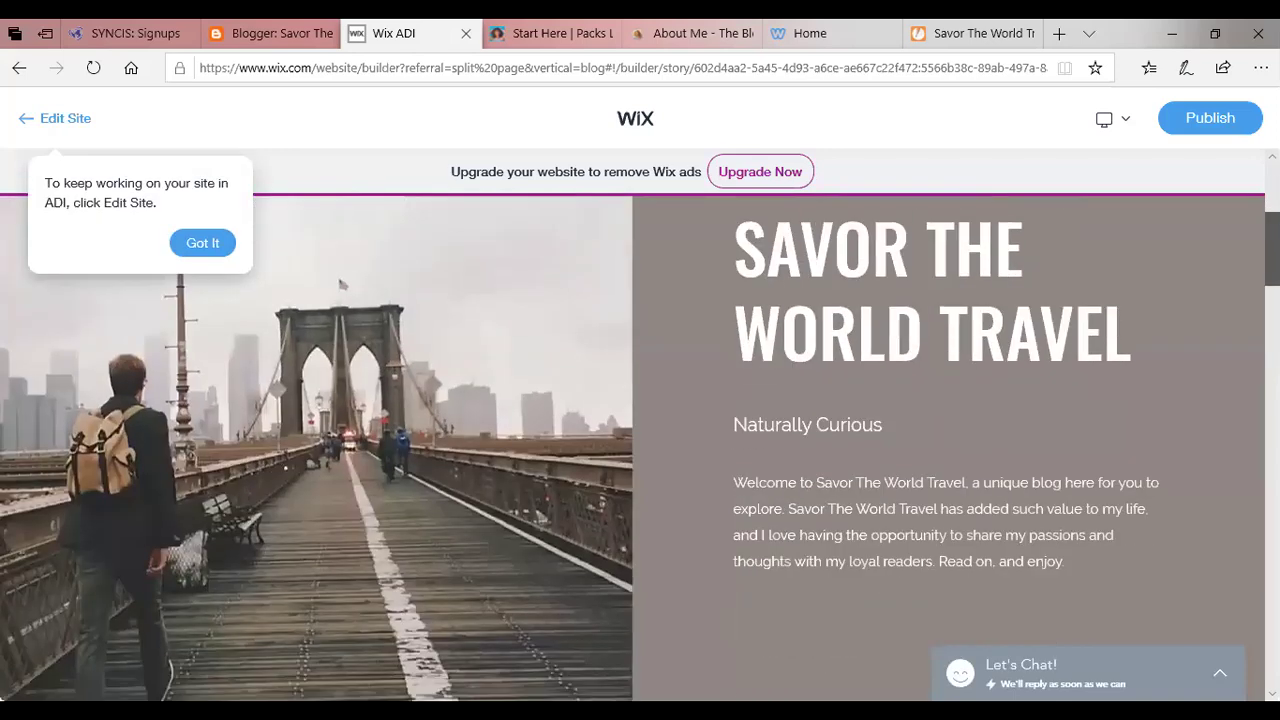
pyautogui.scroll(-6, 640, 450)
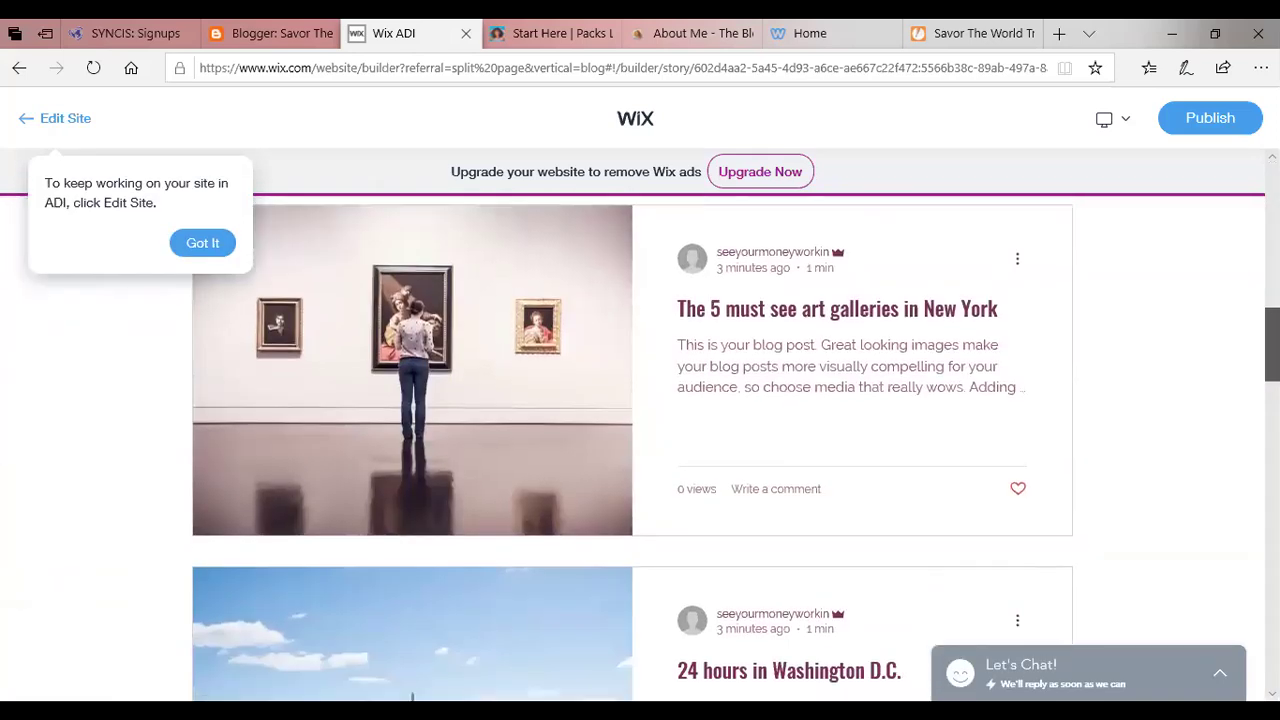
pyautogui.scroll(1, 640, 450)
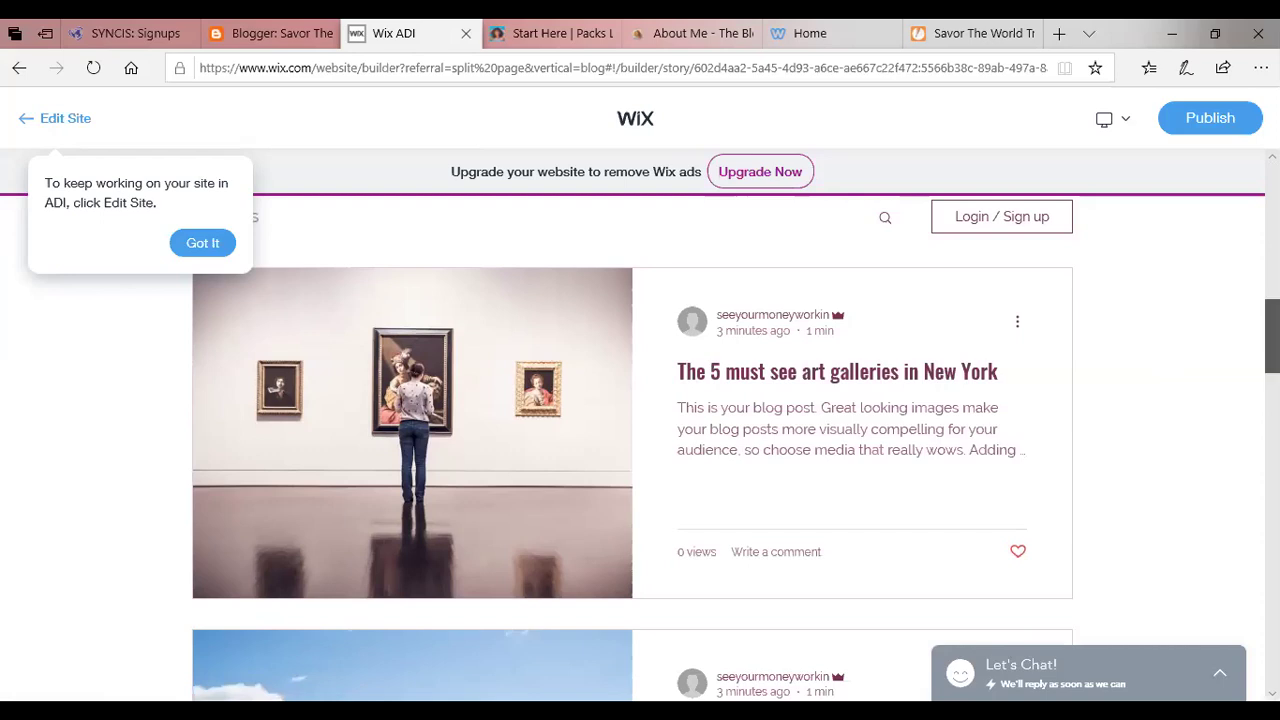
pyautogui.moveTo(1271, 336); pyautogui.dragTo(1236, 197)
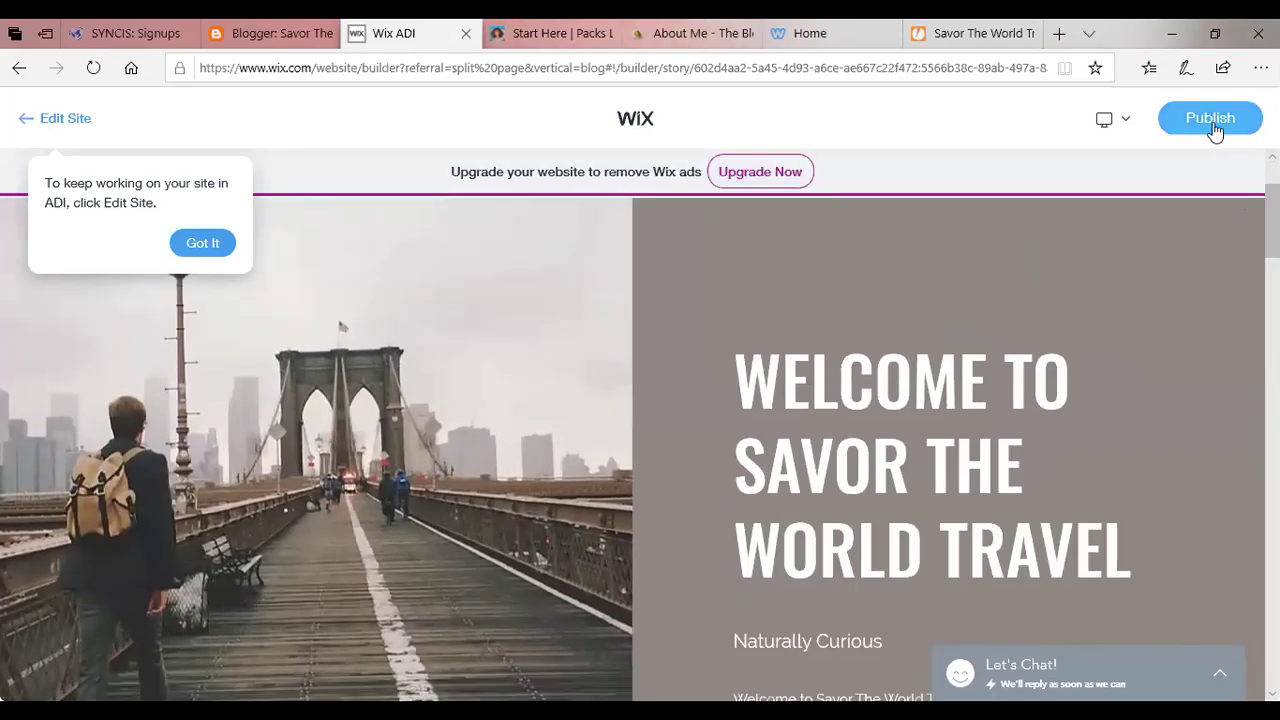
# - Start publishing, review the free wixsite.com address, then dismiss the domain dialog without publishing
pyautogui.click(1211, 128)
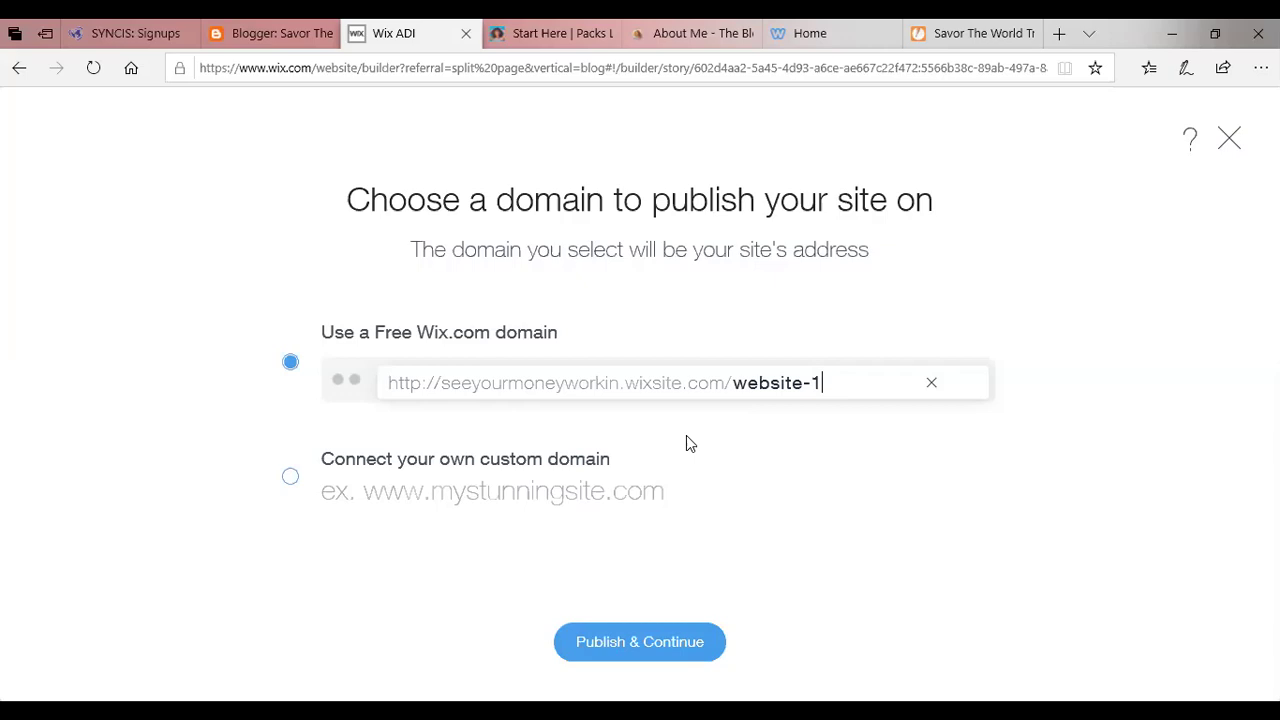
pyautogui.moveTo(686, 435); pyautogui.dragTo(401, 445)
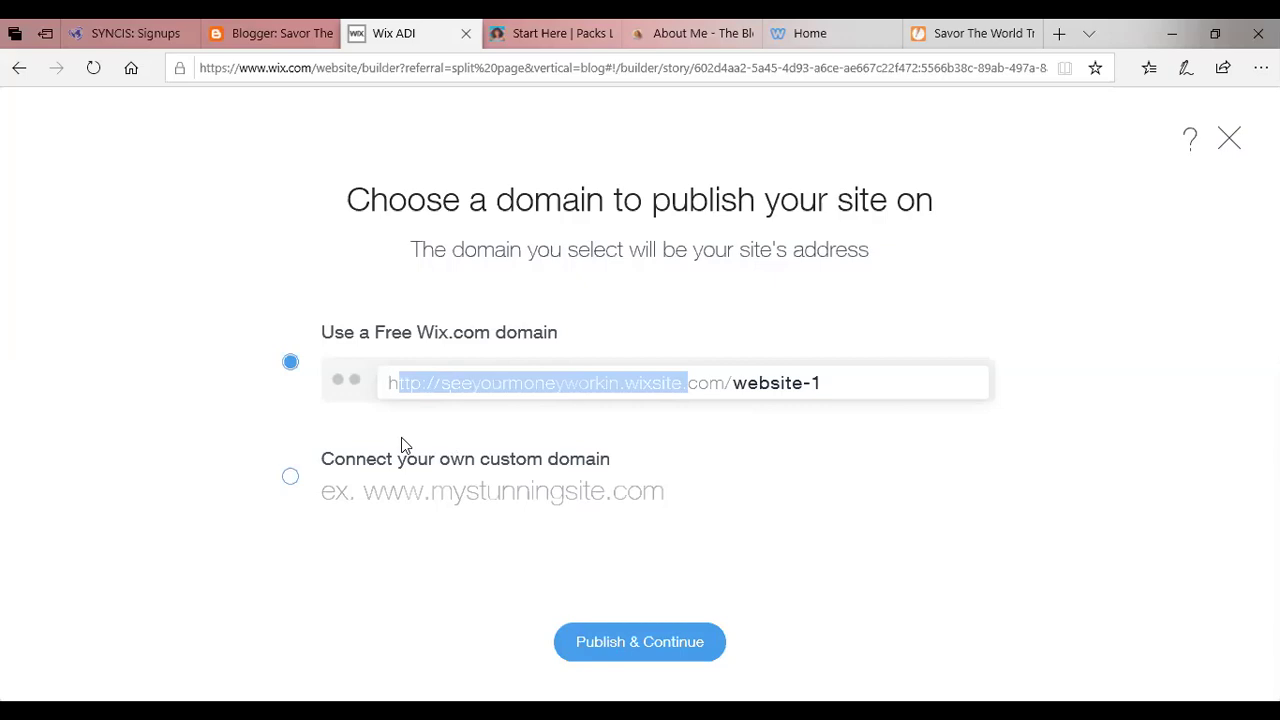
pyautogui.click(850, 388)
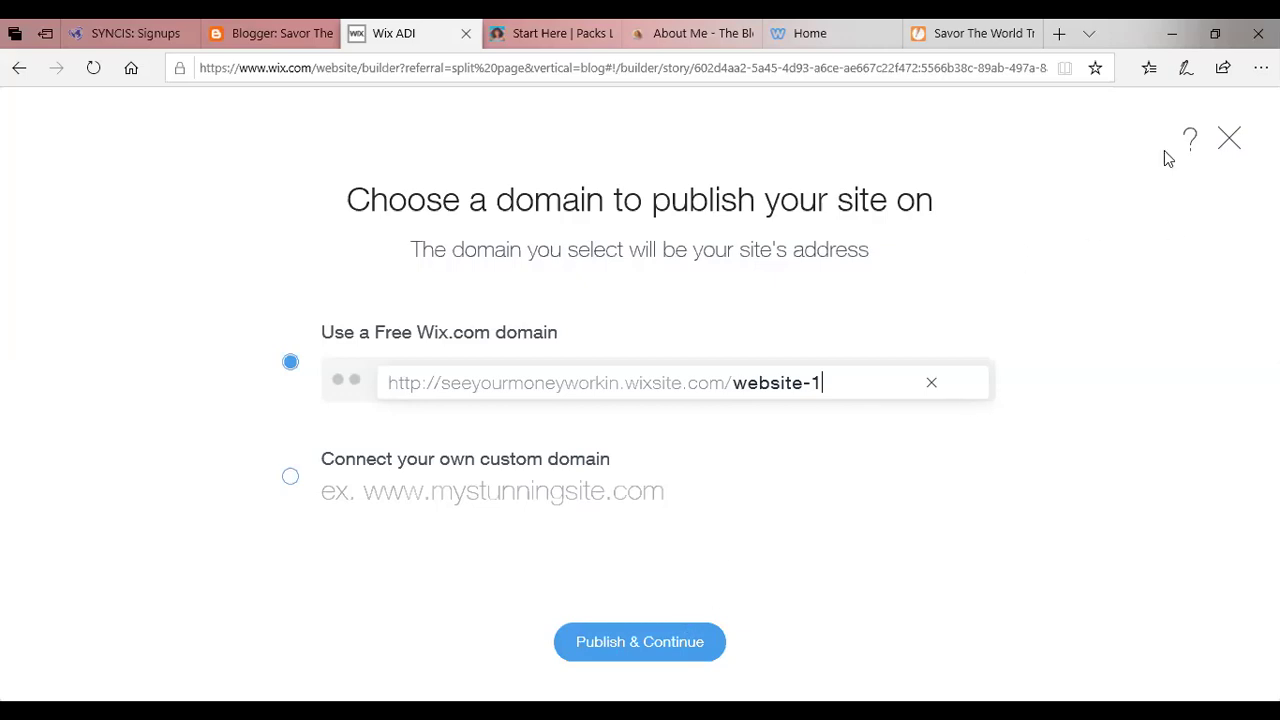
pyautogui.click(1229, 140)
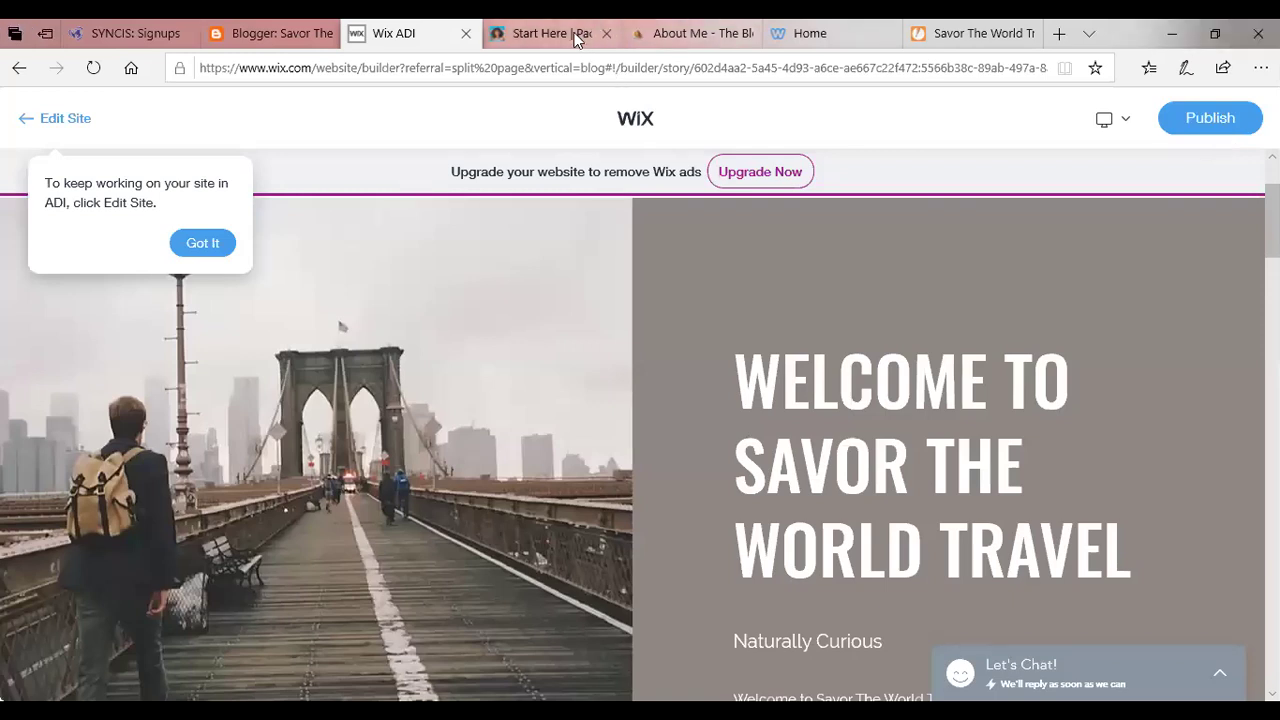
pyautogui.moveTo(572, 33)
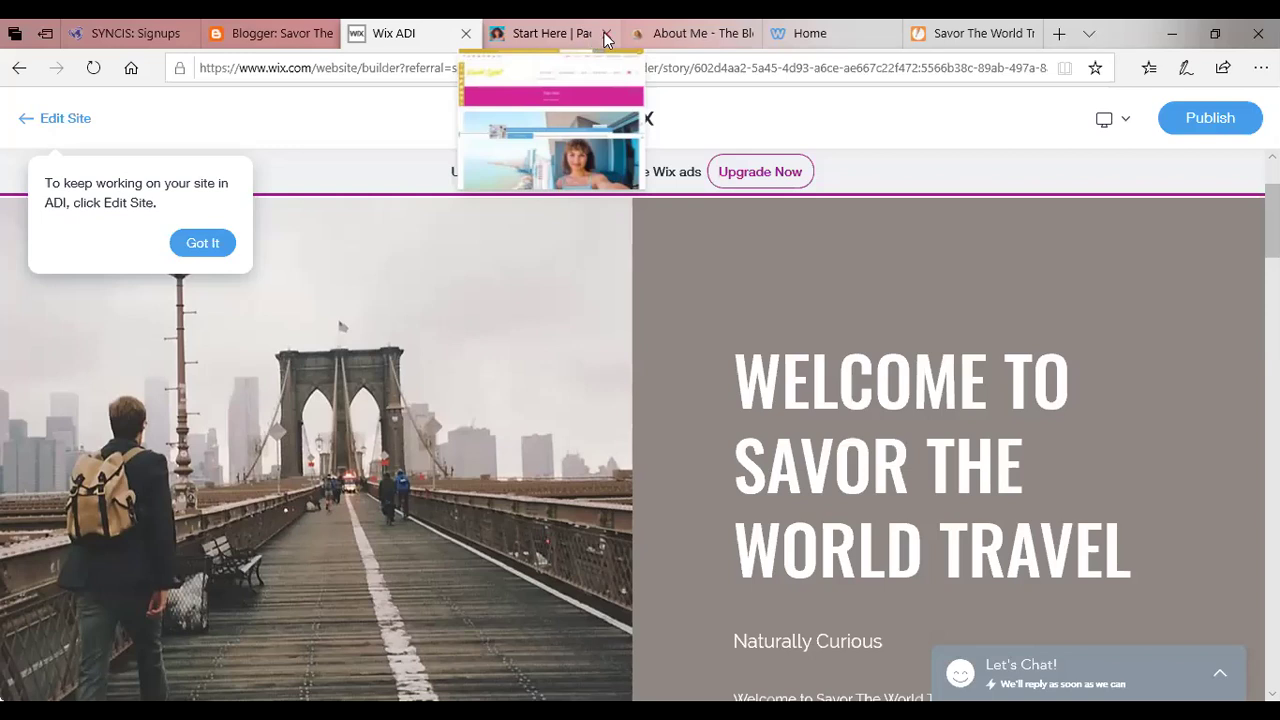
# - Switch to the Packs Light Start Here tab and scroll down past its opening photo
pyautogui.click(541, 40)
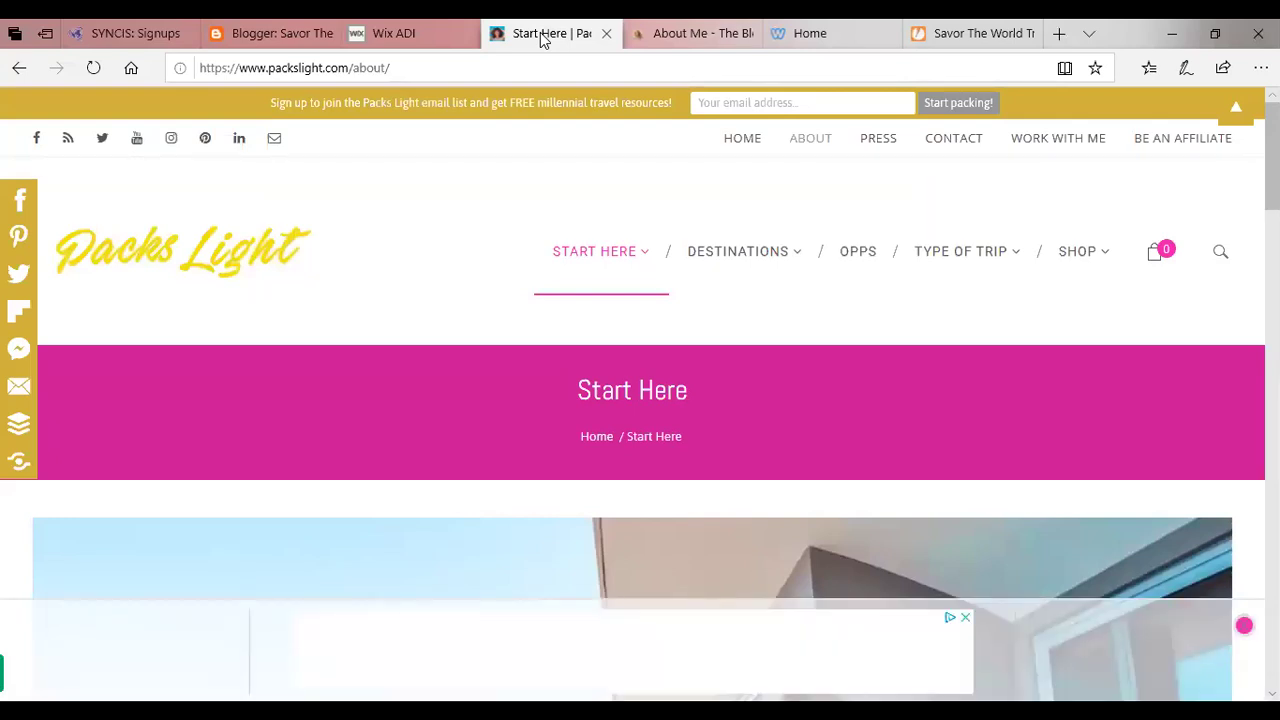
pyautogui.scroll(-3, 640, 400)
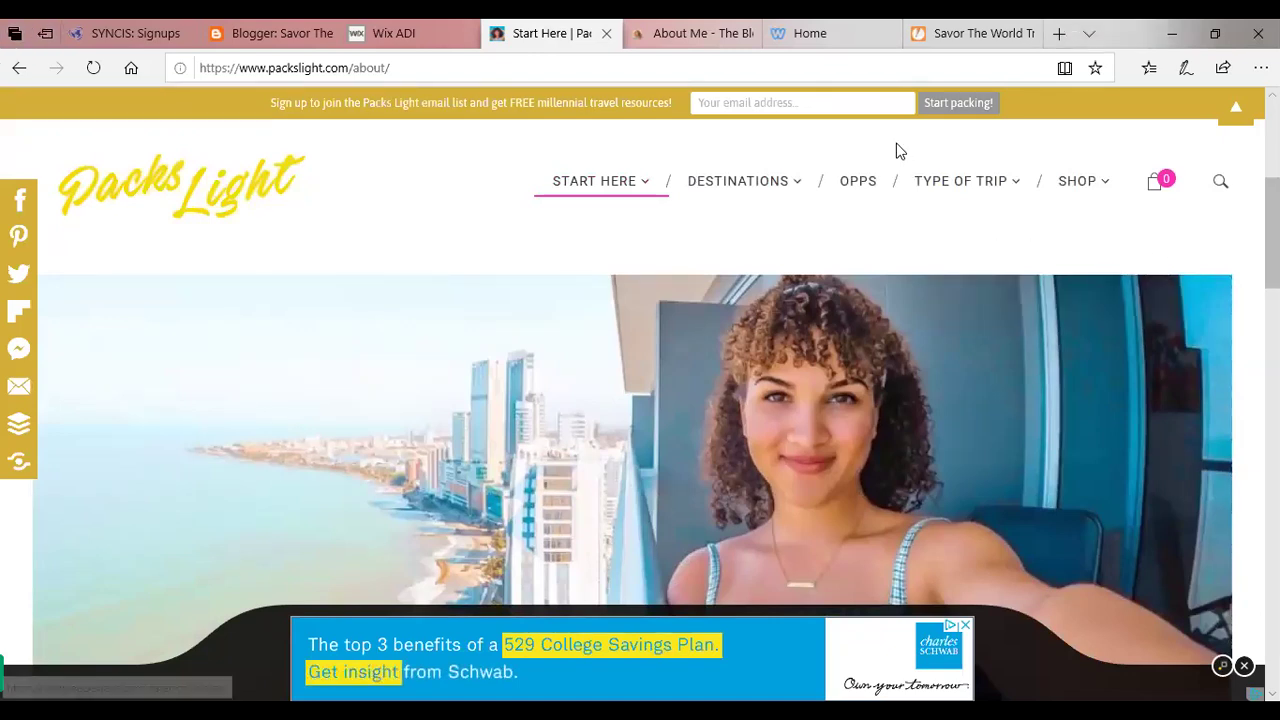
# - Show the Destinations menu listing regions from North America and Europe to Antarctica
pyautogui.moveTo(703, 190)
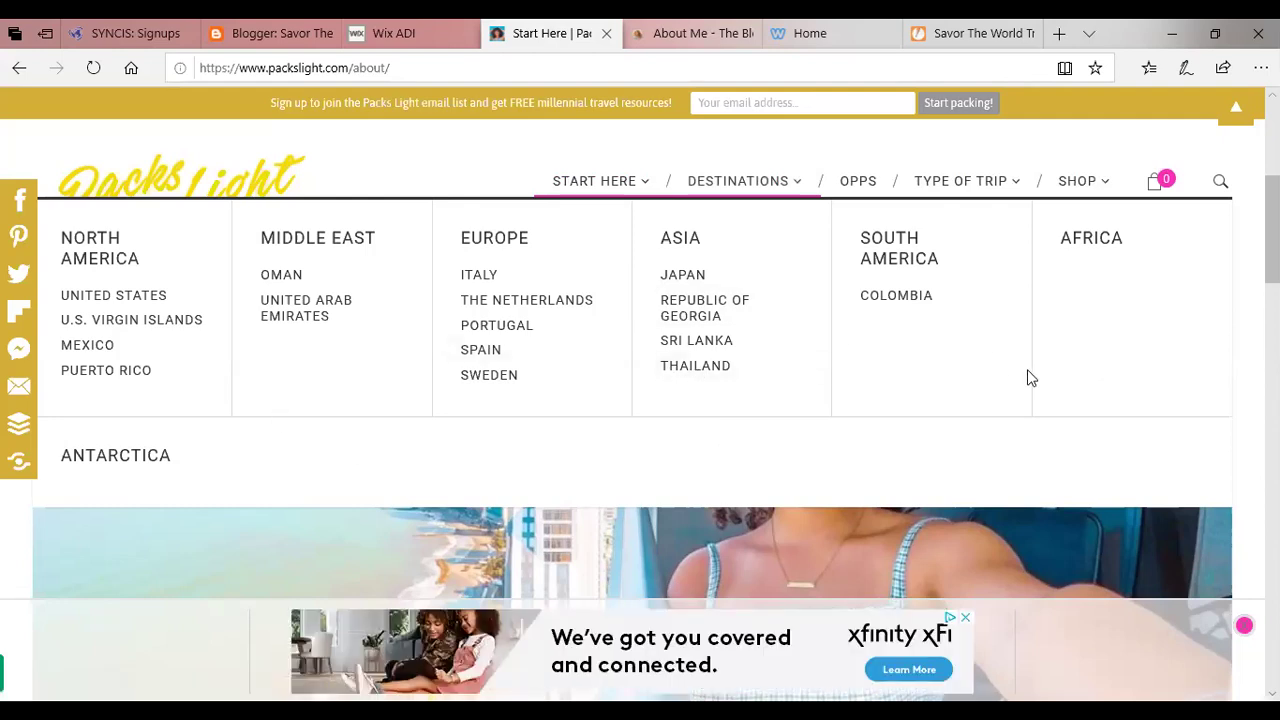
# - Open the Colombia page and scroll through its Cartagena posts to the footer and back up
pyautogui.click(896, 296)
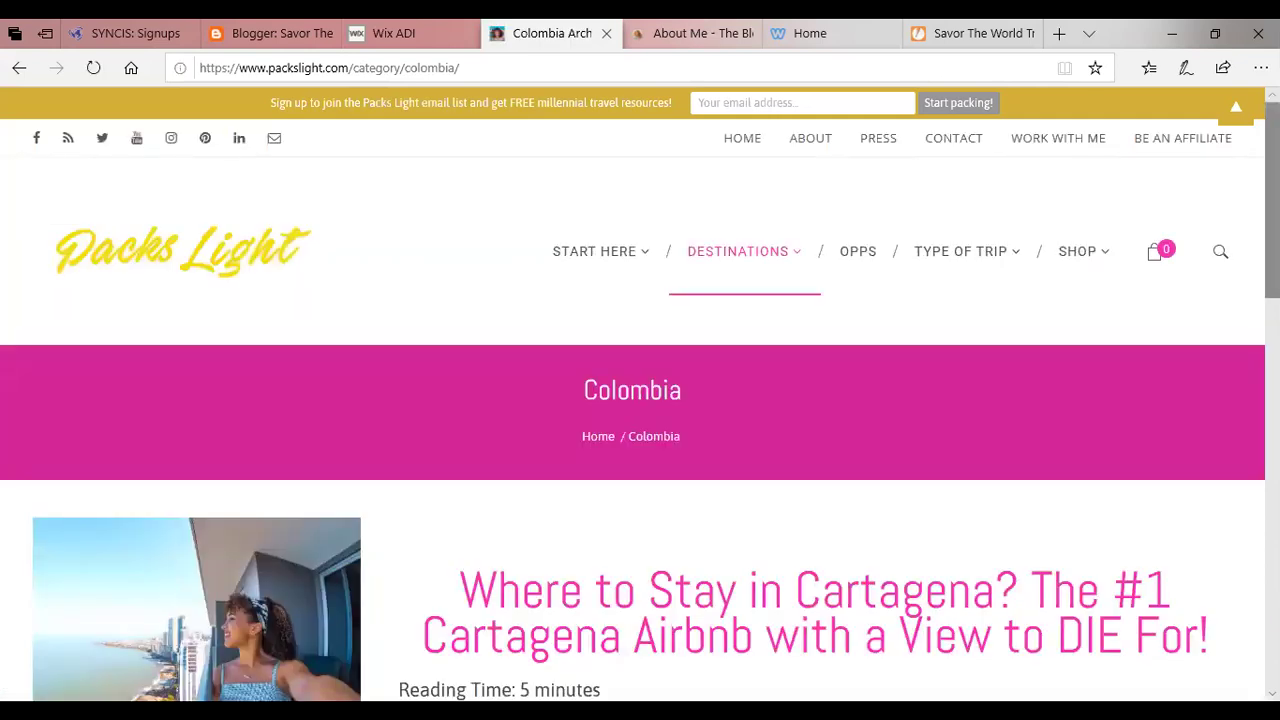
pyautogui.scroll(-2, 640, 400)
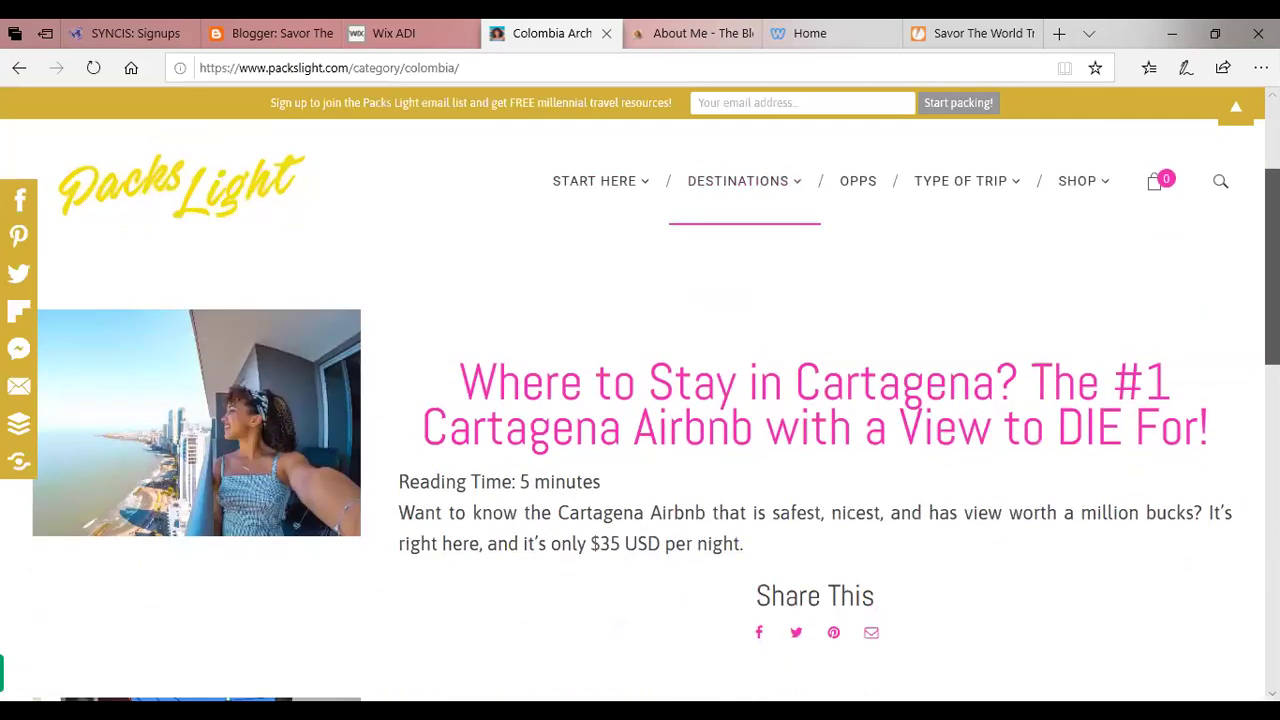
pyautogui.scroll(-1, 882, 492)
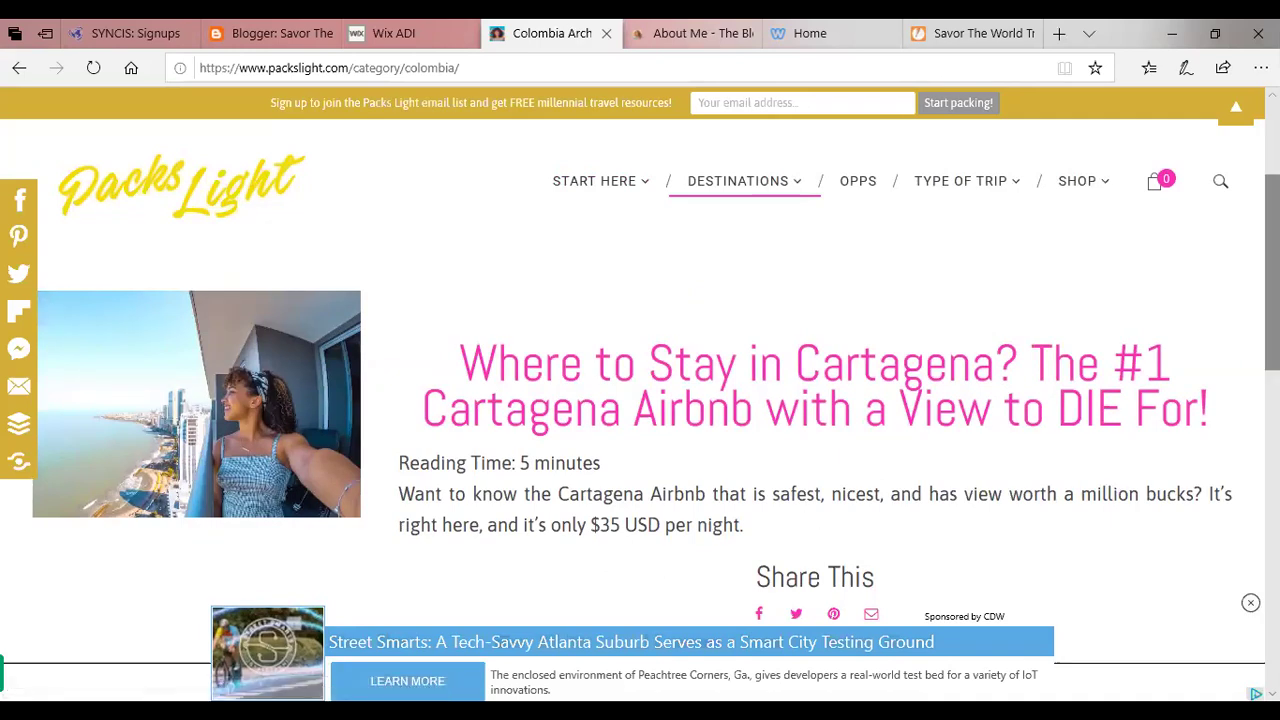
pyautogui.scroll(-3, 1272, 270)
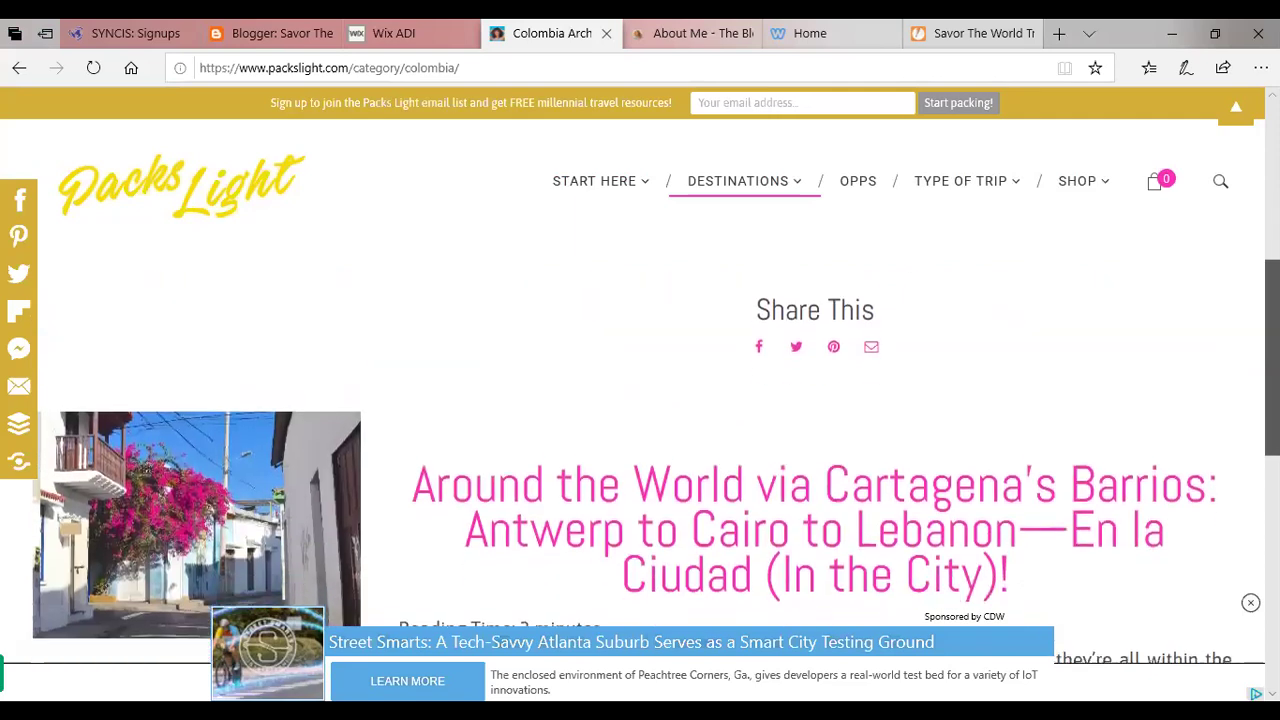
pyautogui.scroll(-4, 1272, 270)
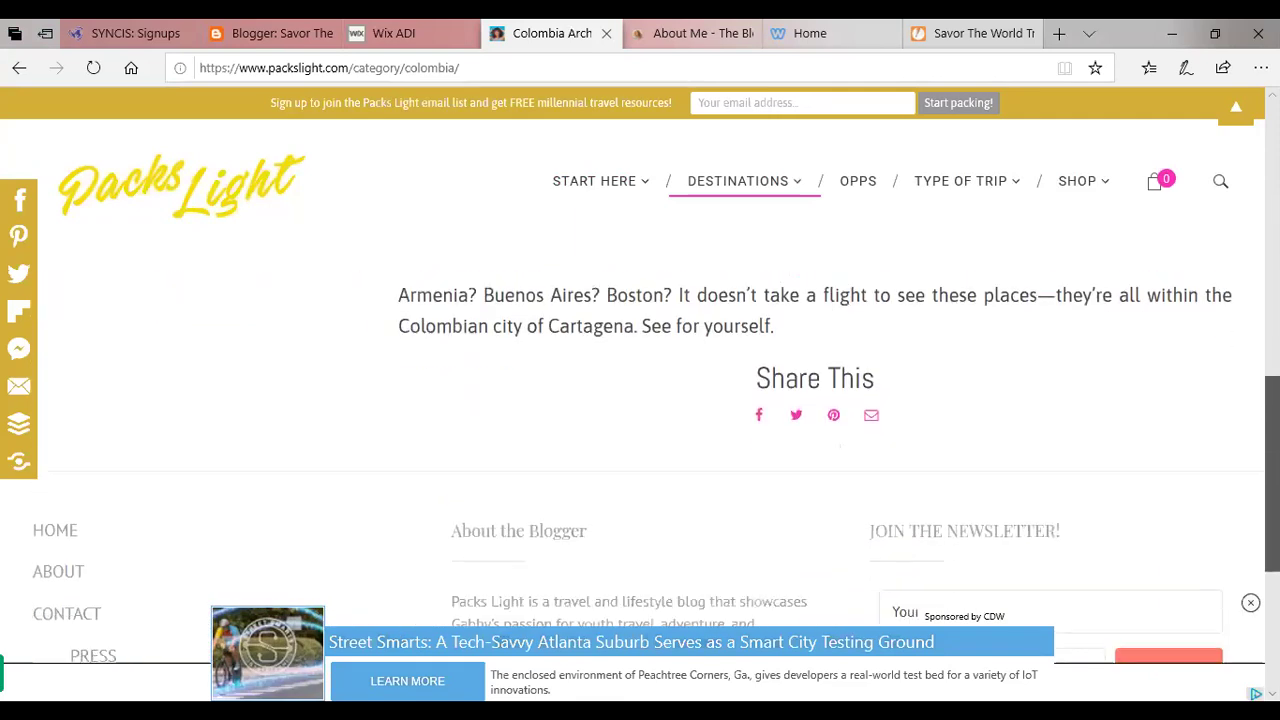
pyautogui.scroll(-2, 640, 400)
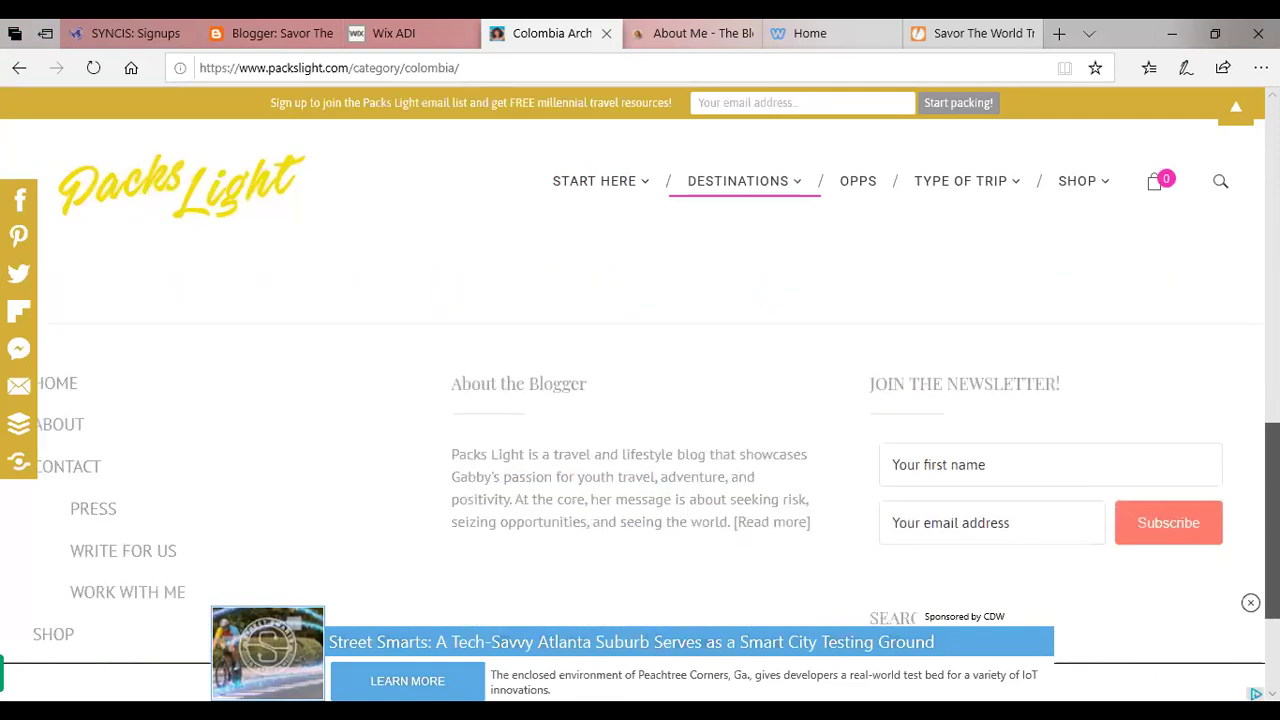
pyautogui.scroll(10, 1230, 285)
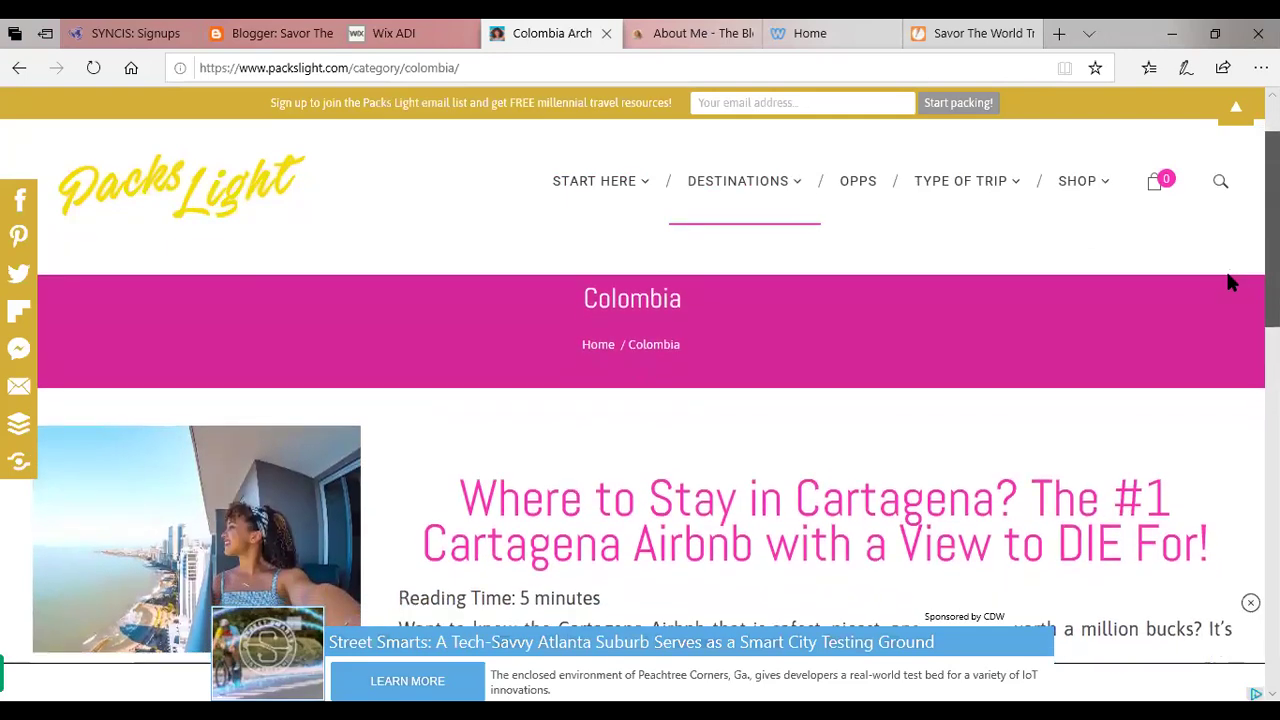
pyautogui.scroll(2, 1240, 267)
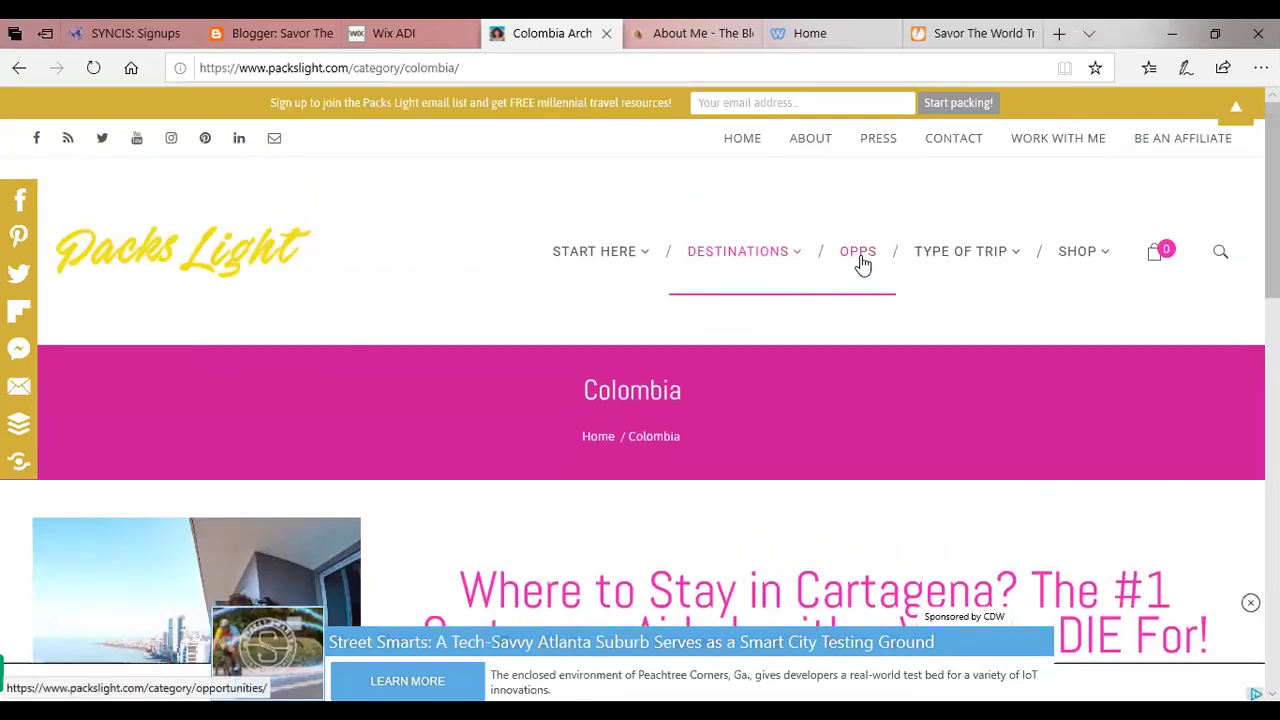
pyautogui.moveTo(946, 257)
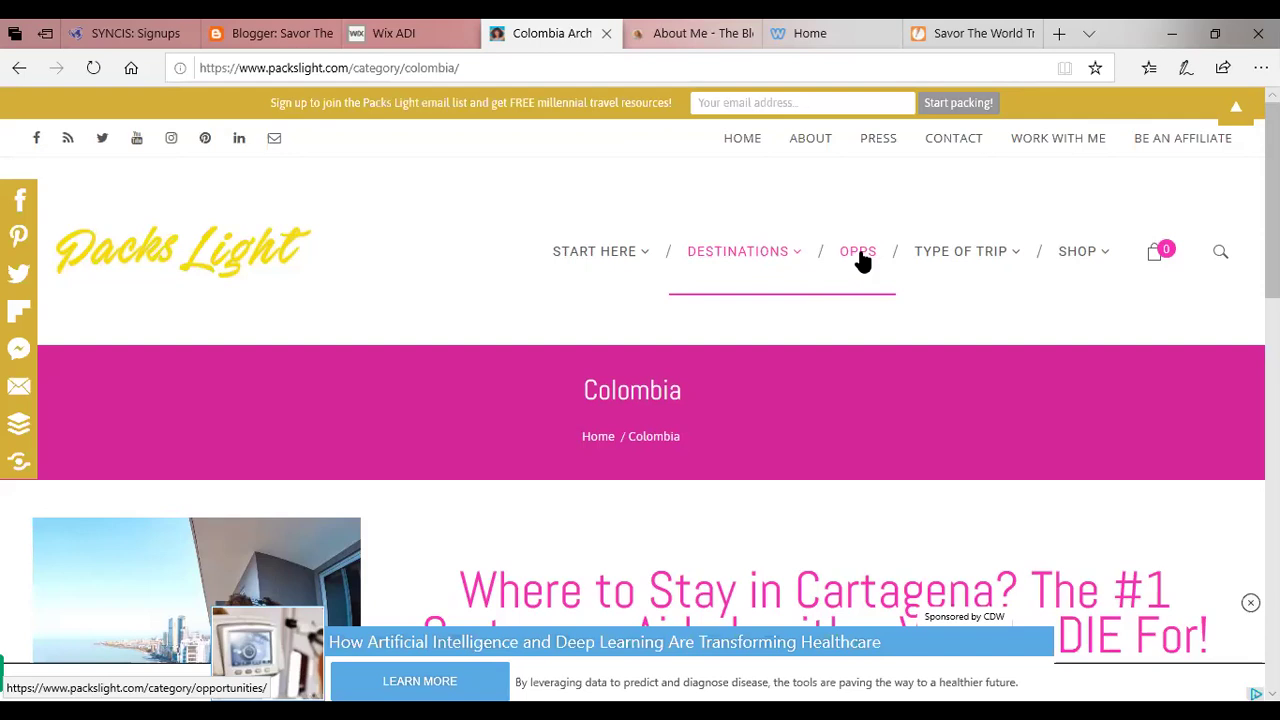
pyautogui.moveTo(612, 266)
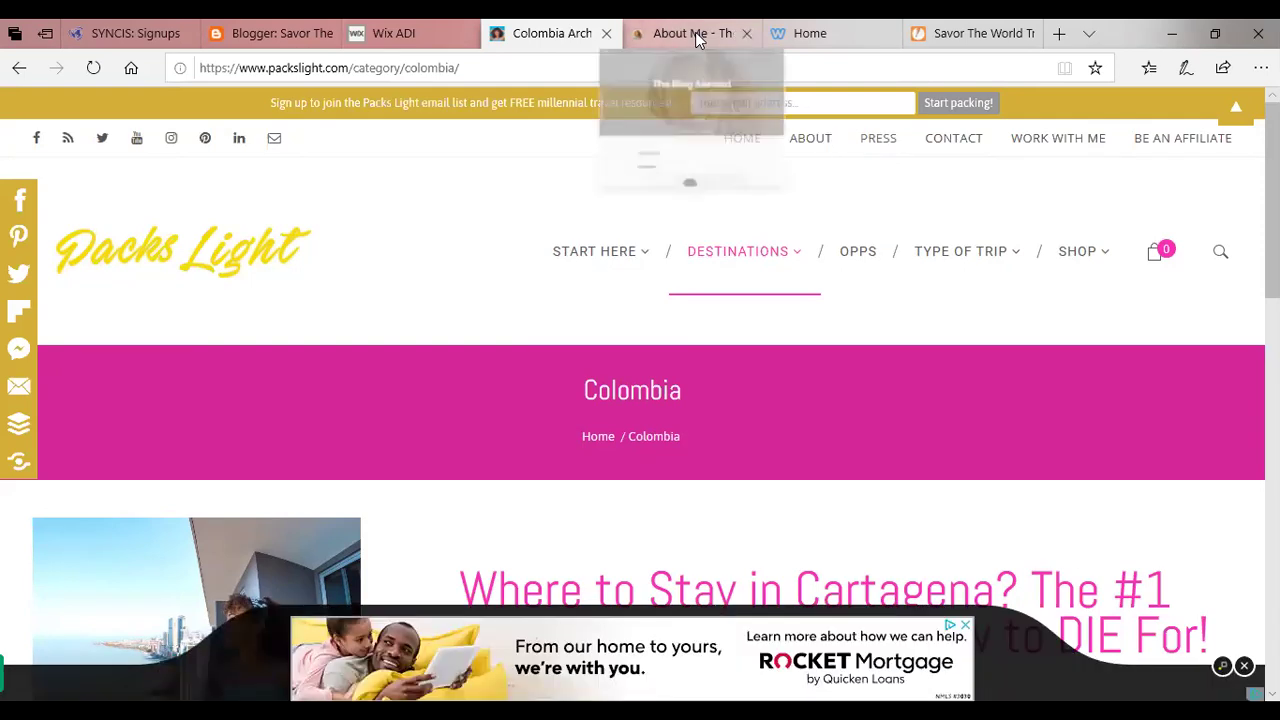
# - Close The Blog Abroad About Me page and return to the Savor The World Travel booking request form
pyautogui.click(697, 36)
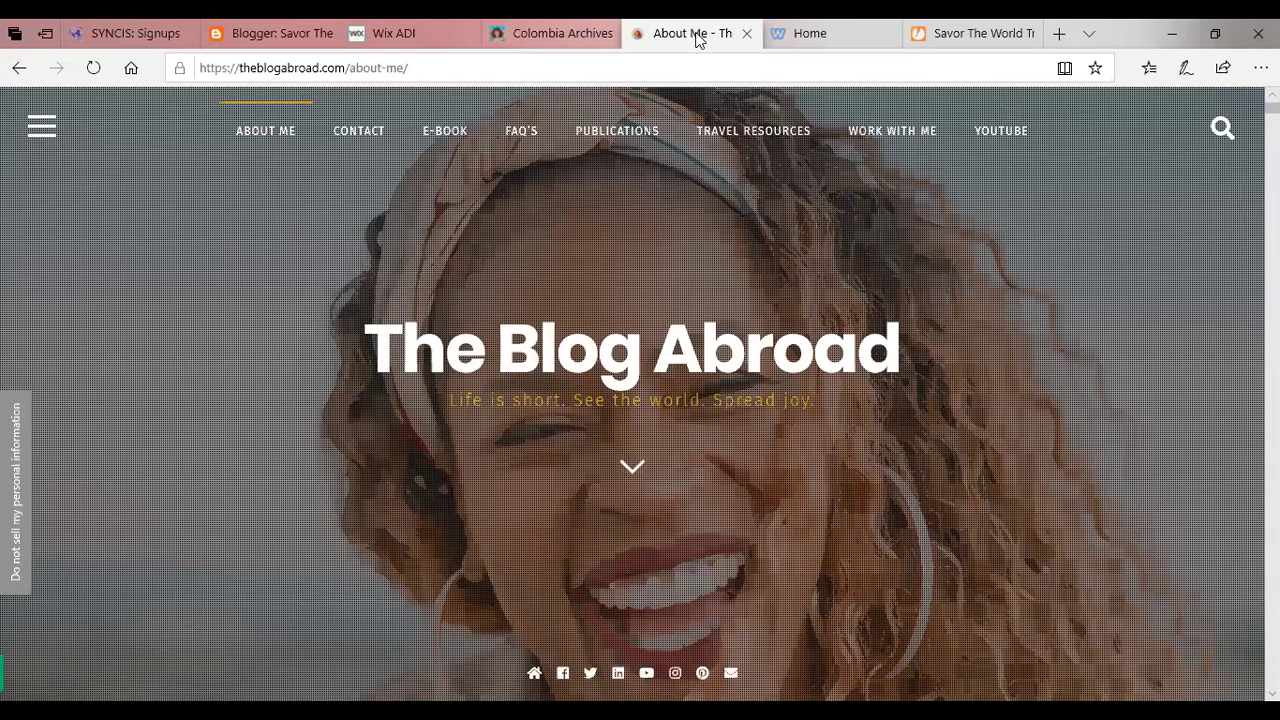
pyautogui.click(746, 33)
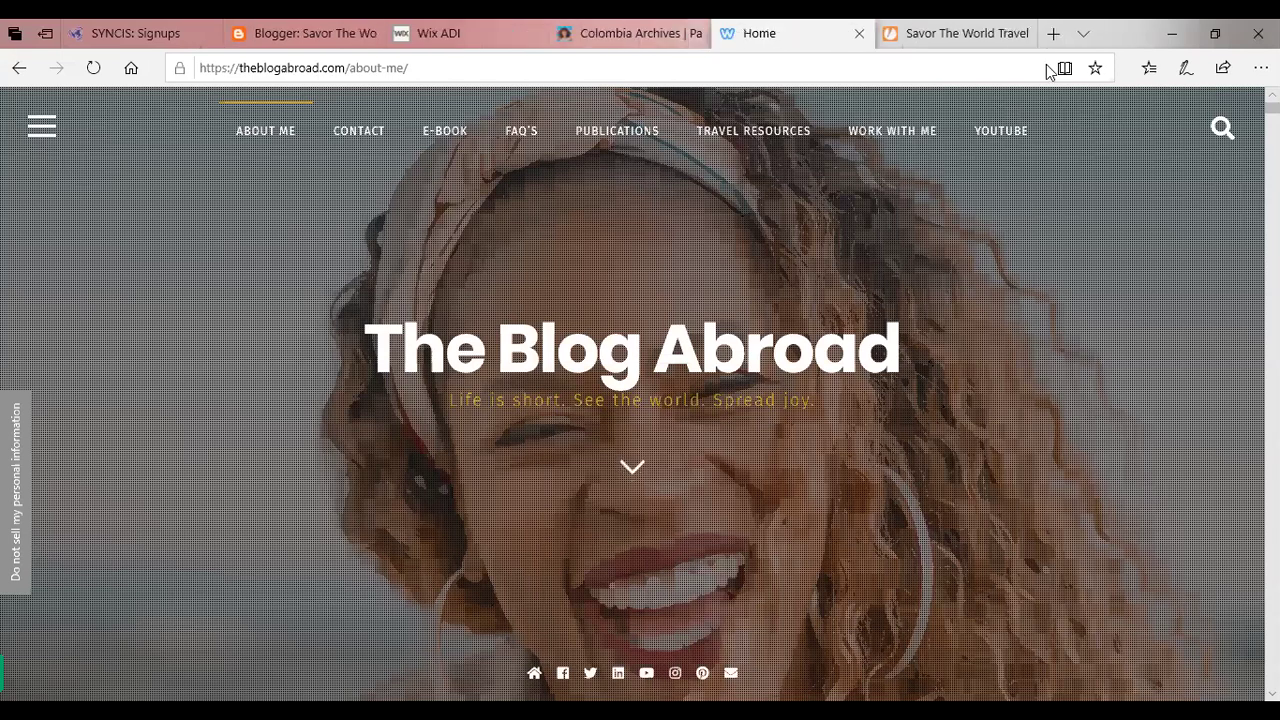
pyautogui.hotkey('ctrl', 'Tab')
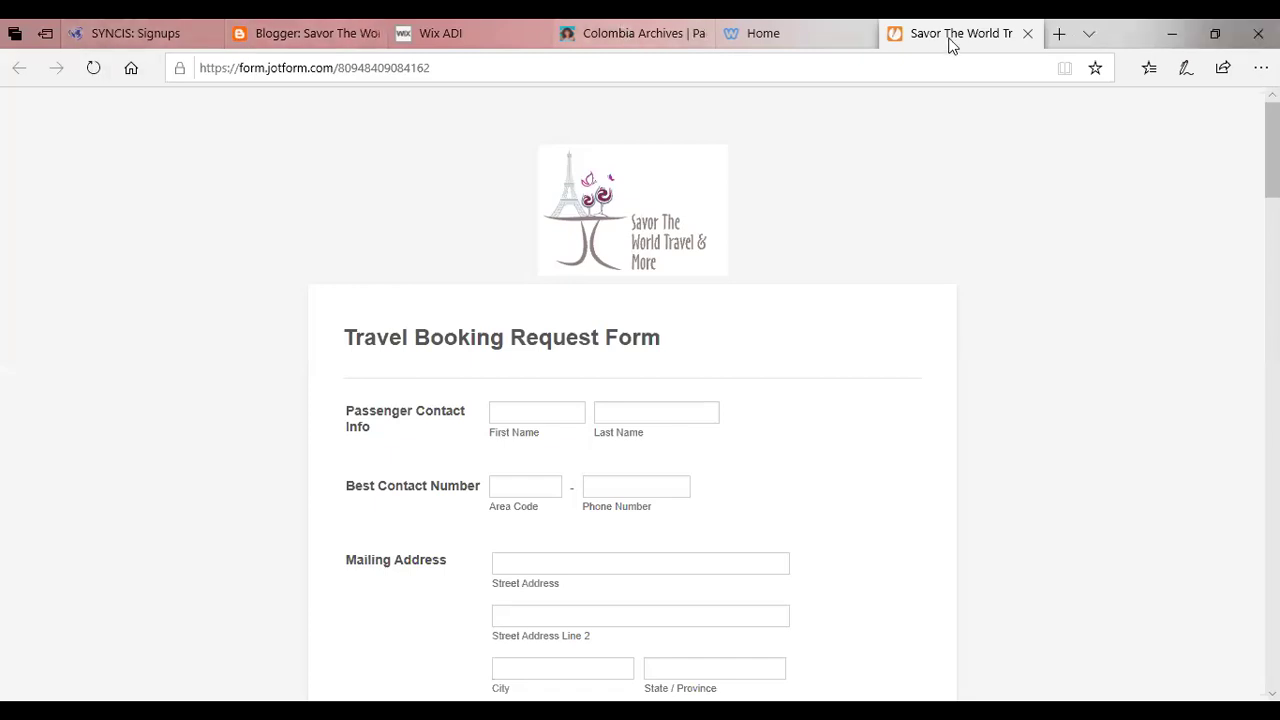
# - Close the booking form and scroll the home page to its Paris Eiffel Tower banner
pyautogui.click(1028, 35)
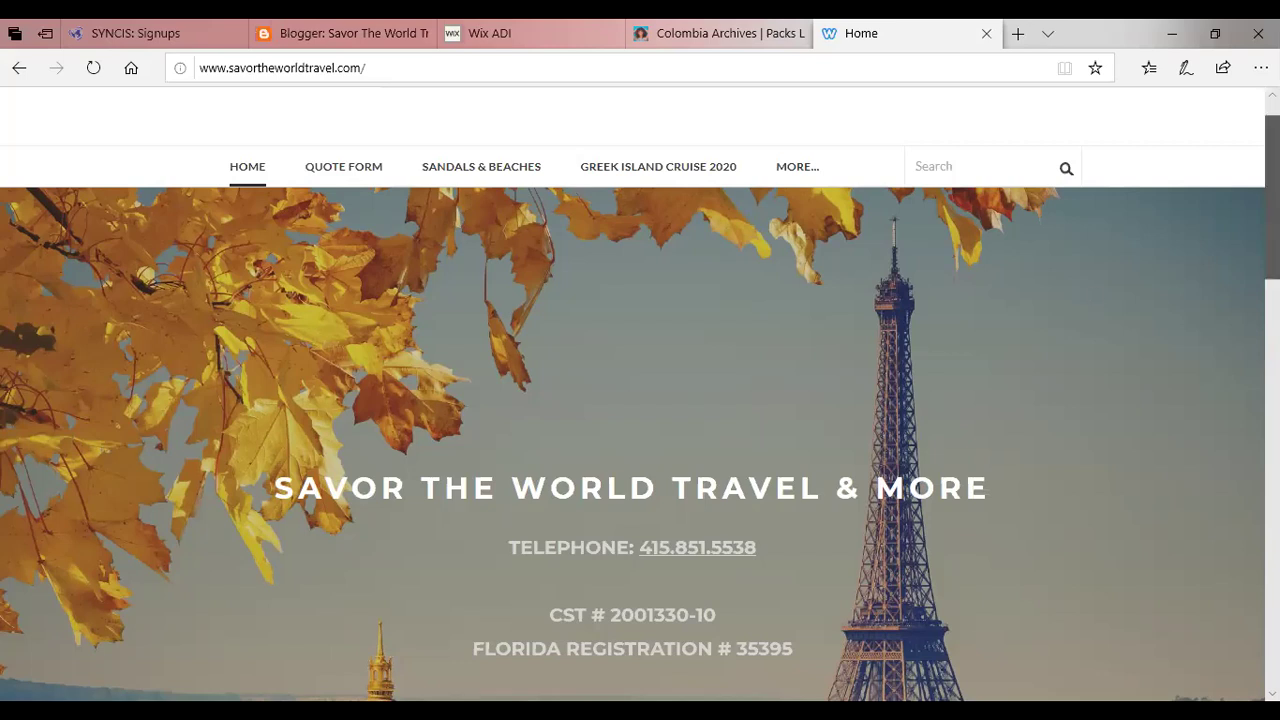
pyautogui.scroll(-1, 640, 400)
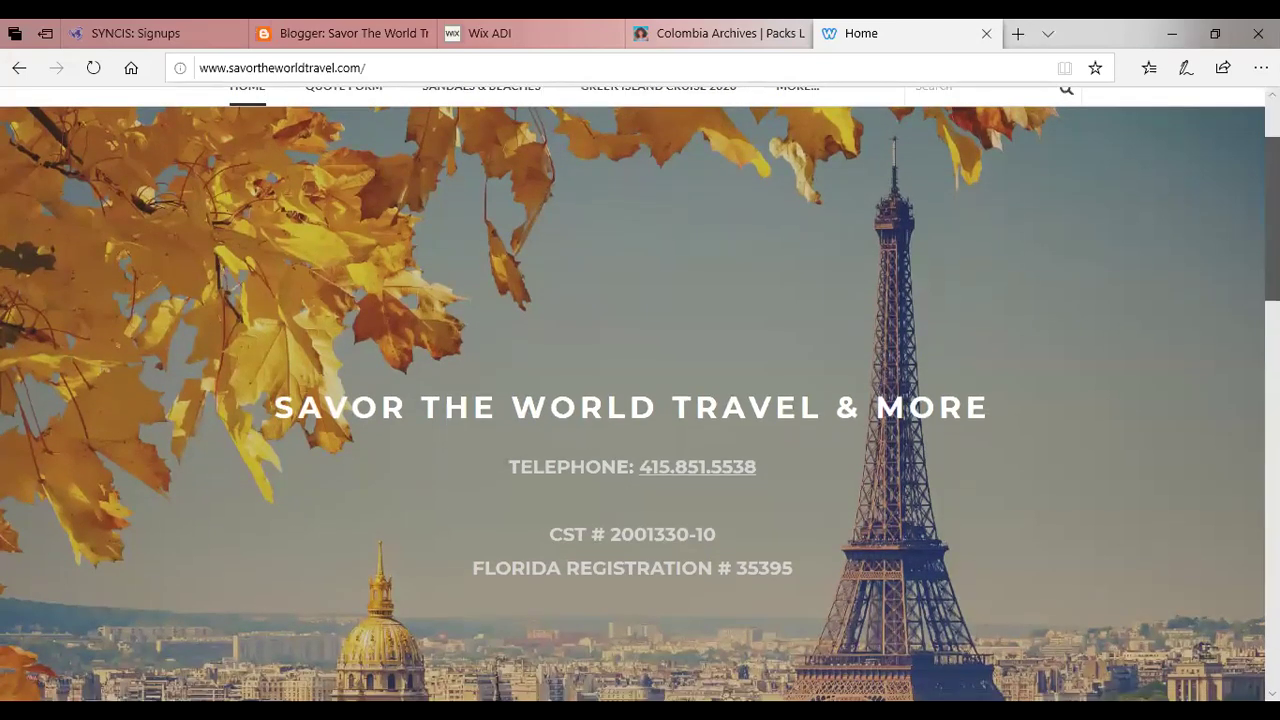